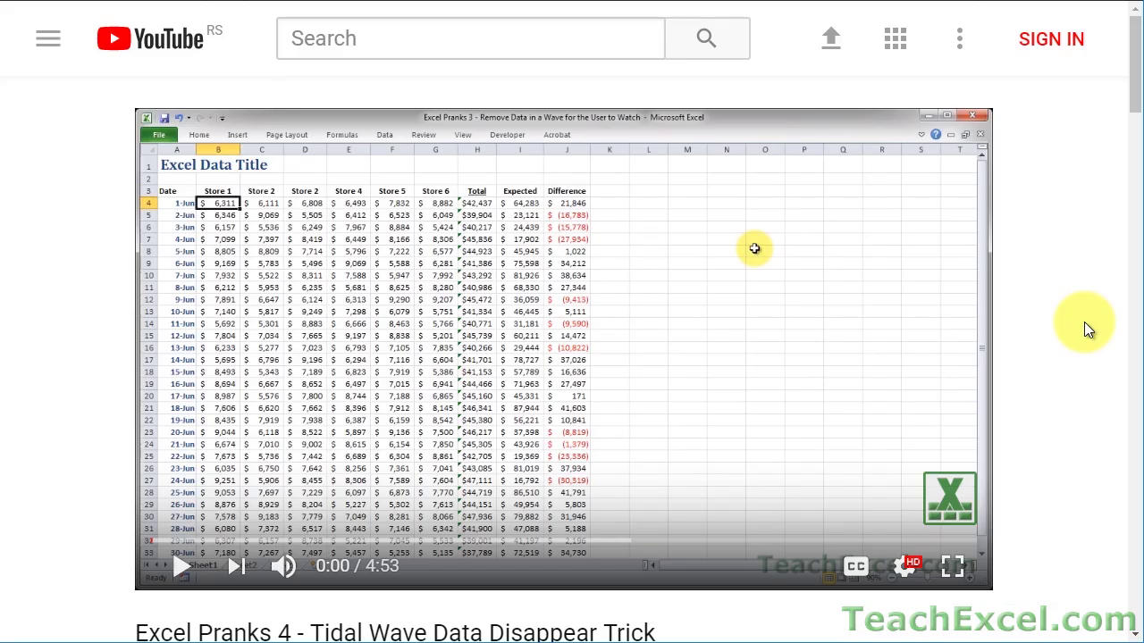
Open the linked TeachExcel tutorial, subscribe to the channel and turn on notifications.
scroll(1085, 324, "down", 5)
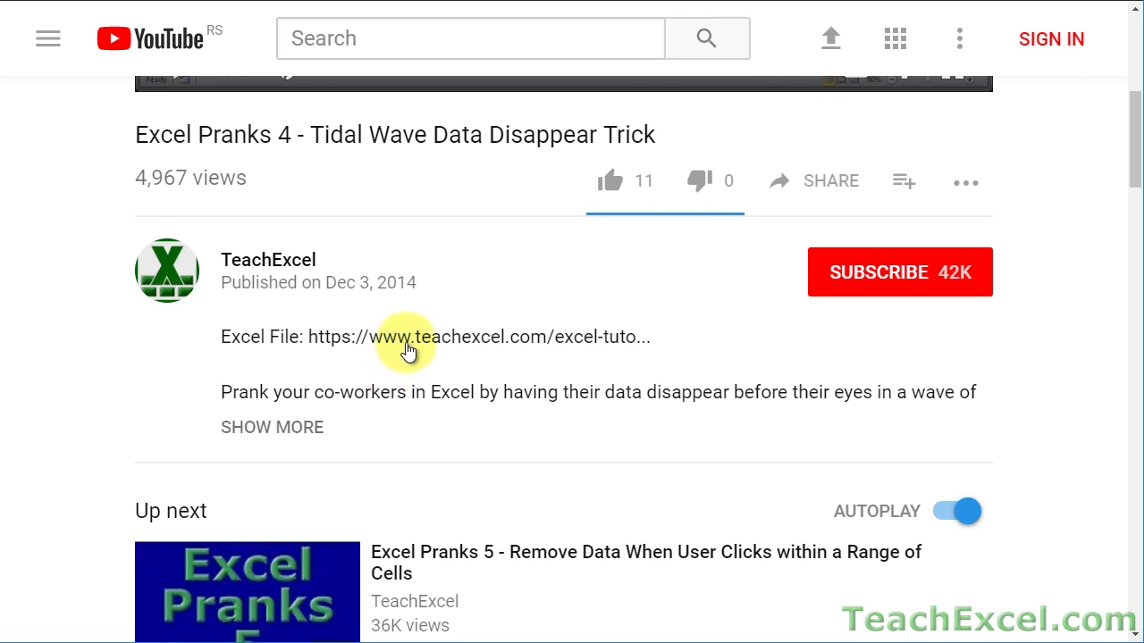
left_click(409, 349)
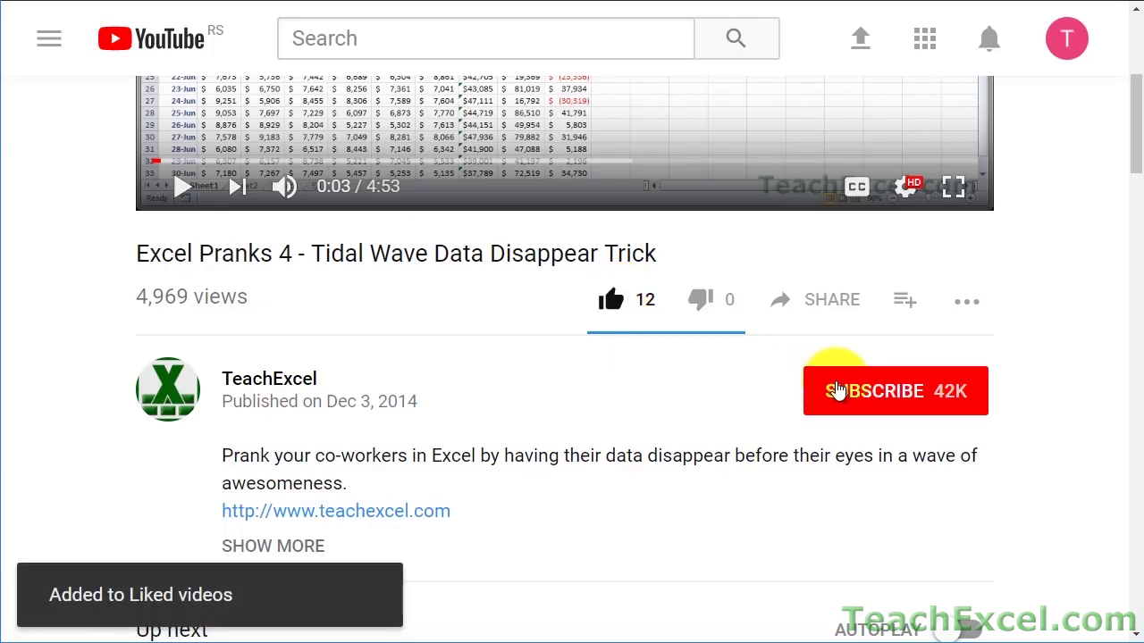
left_click(830, 386)
left_click(968, 393)
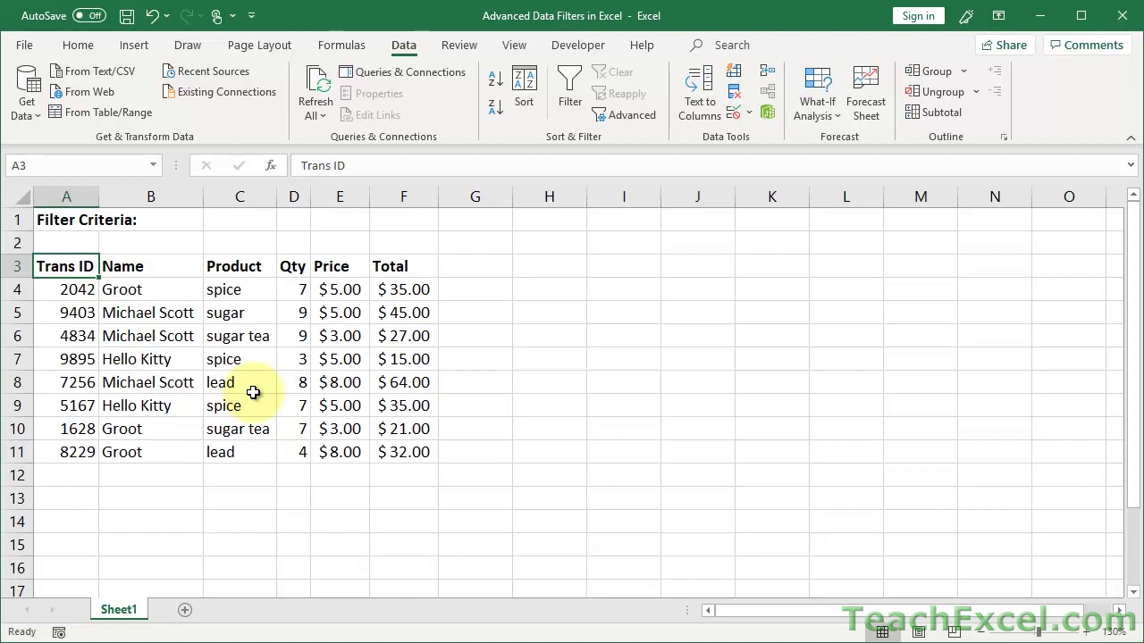
left_click_drag(80, 264, 402, 263)
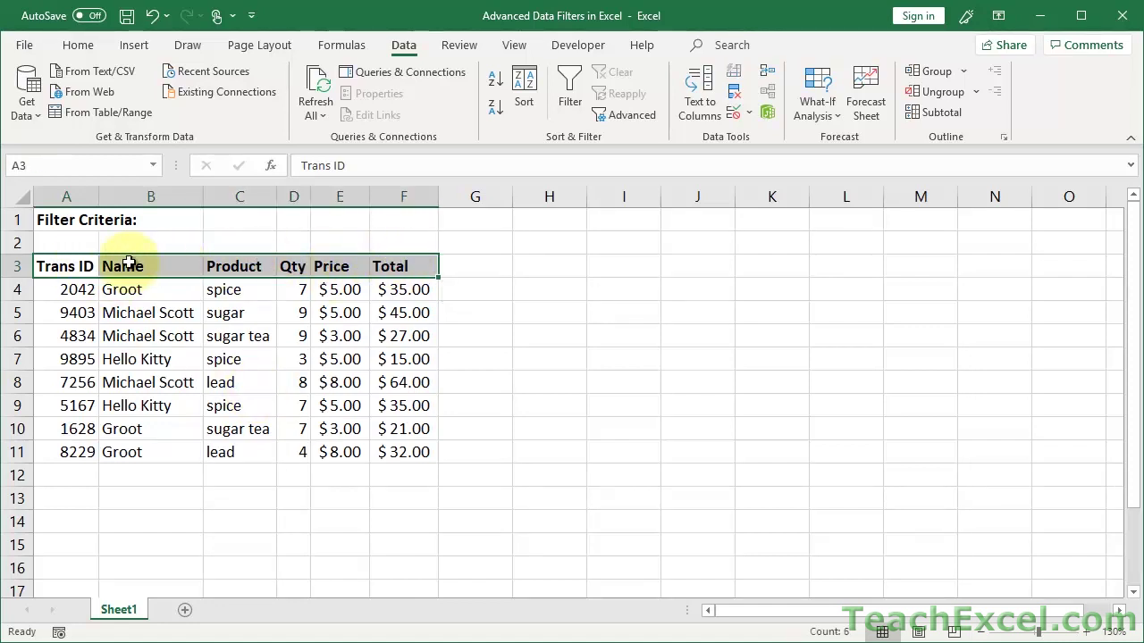
left_click(410, 264)
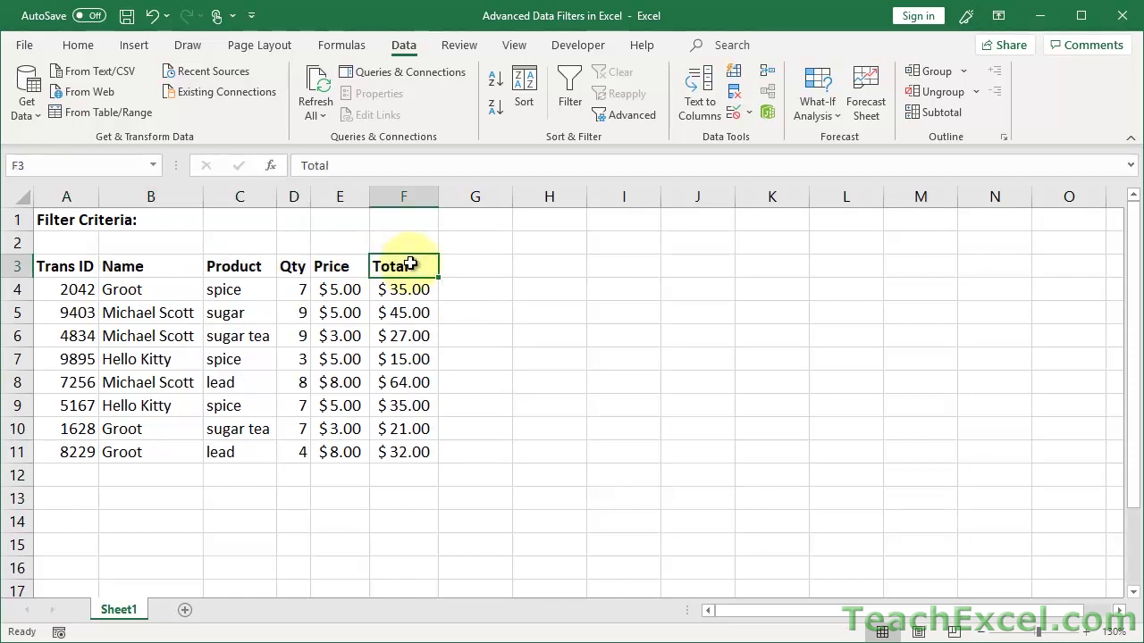
key("BackSpace")
type("Price")
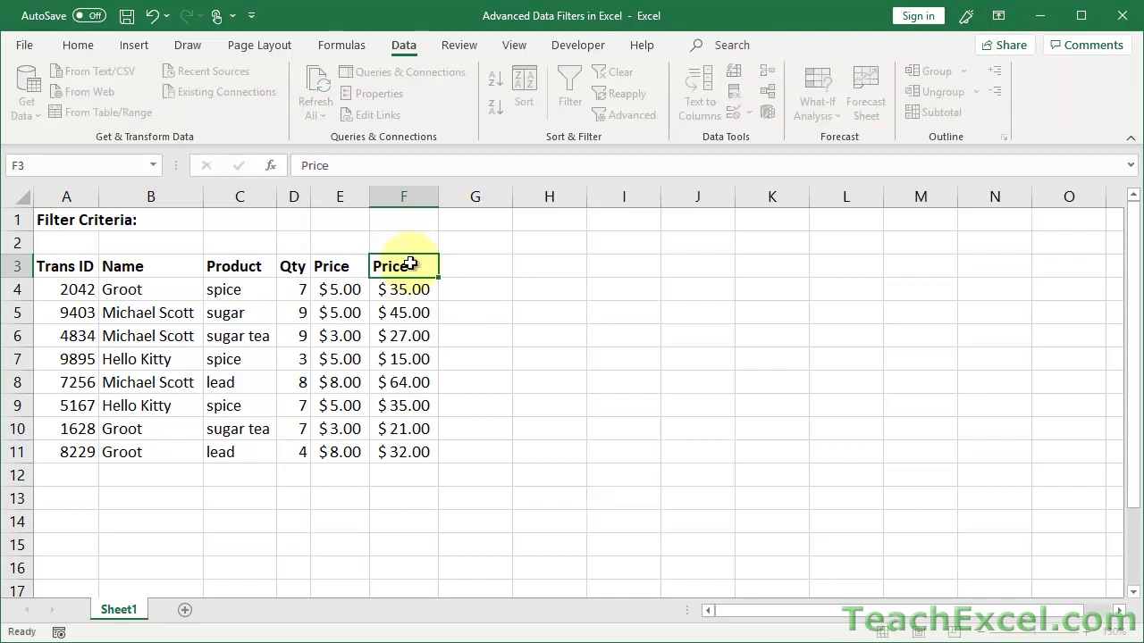
key("ctrl+Return")
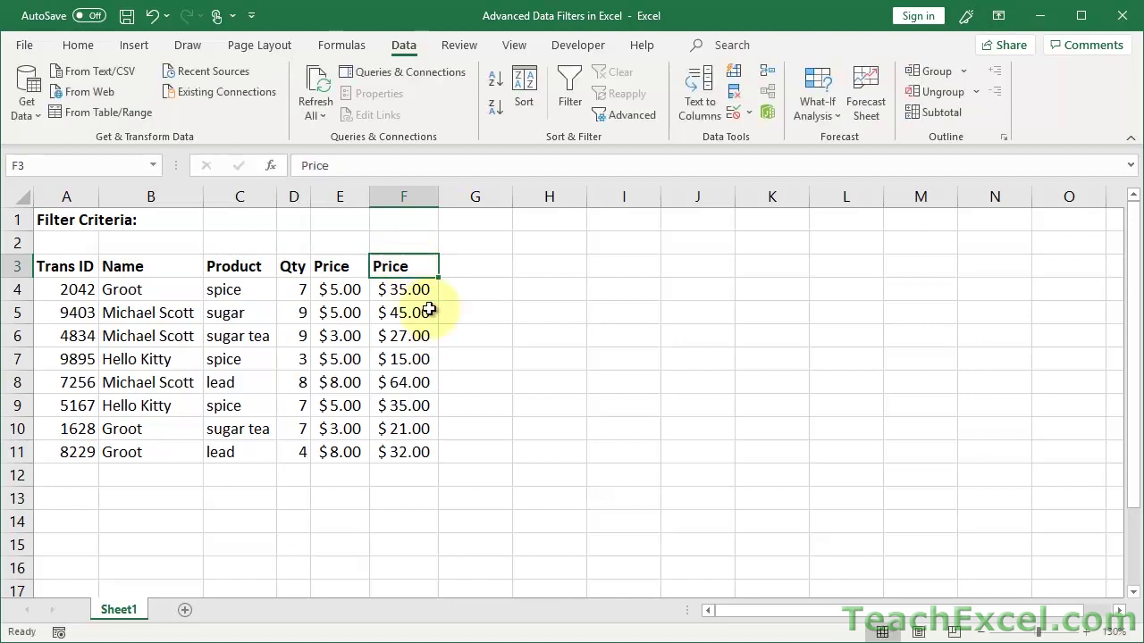
double_click(419, 265)
type("1")
key("Return")
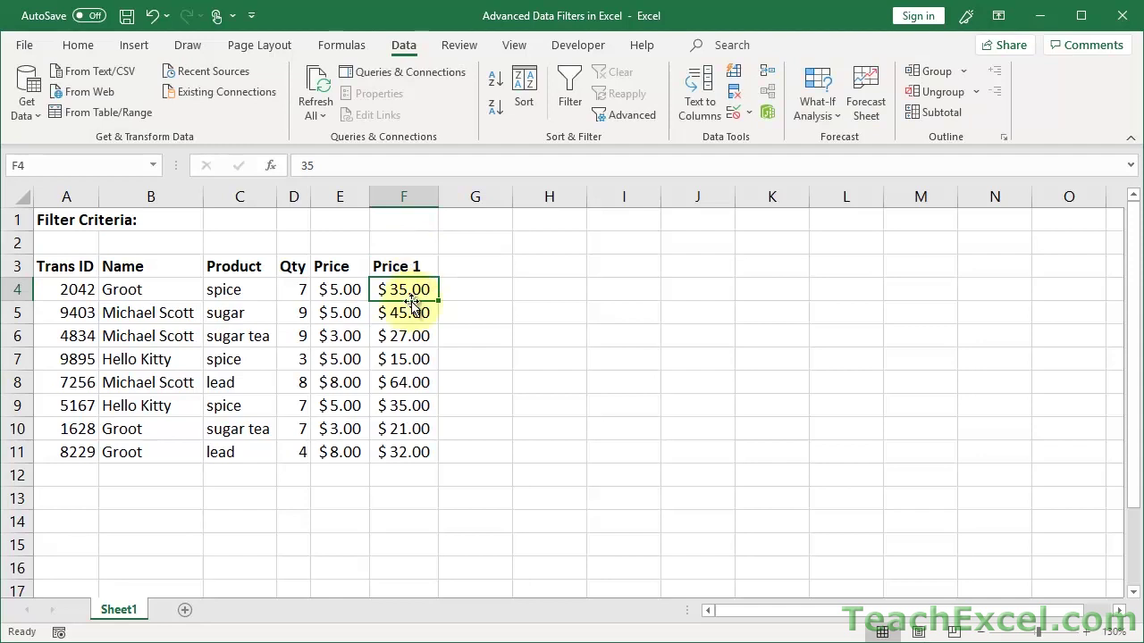
Restore the Total header and insert blank rows so the table headers start in row 7.
key("ctrl+z")
key("ctrl+z")
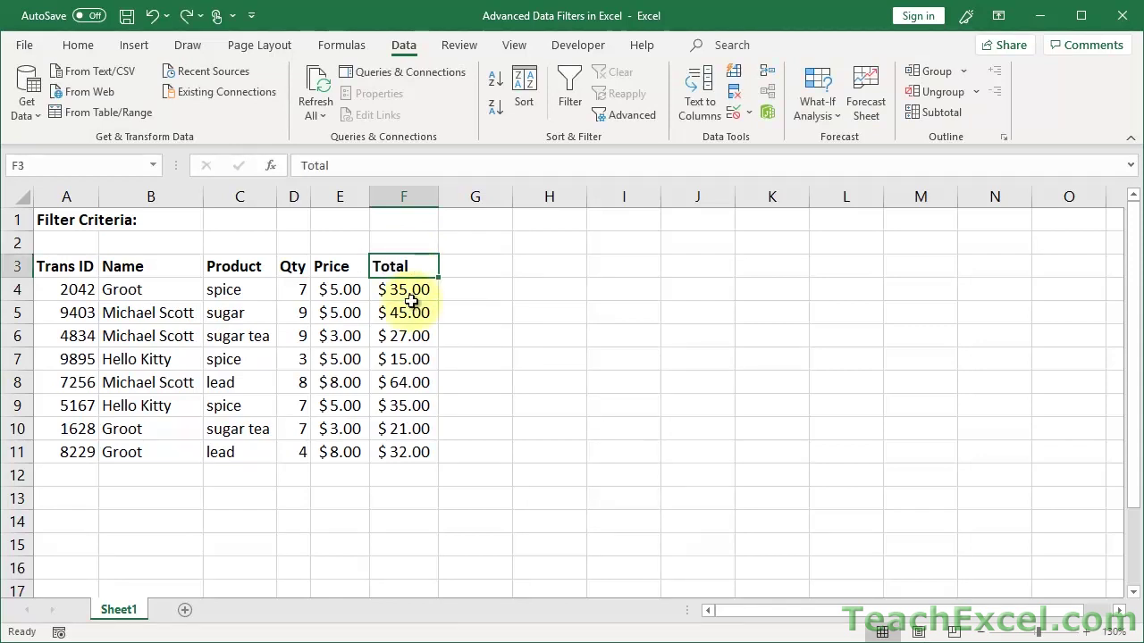
right_click(16, 267)
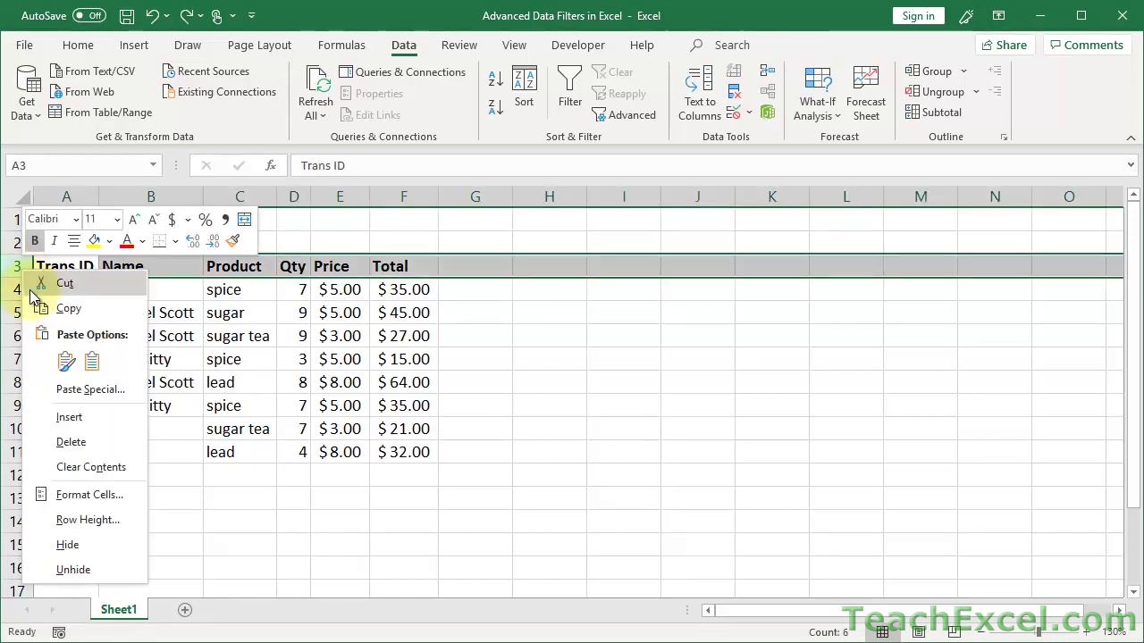
left_click(69, 418)
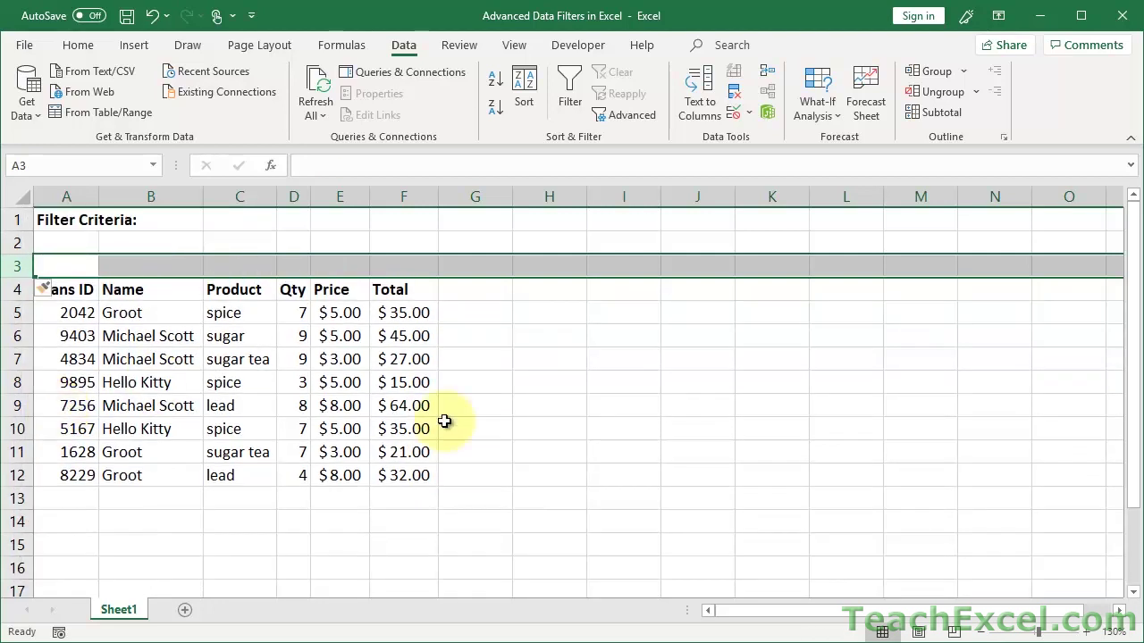
key("F4")
key("F4")
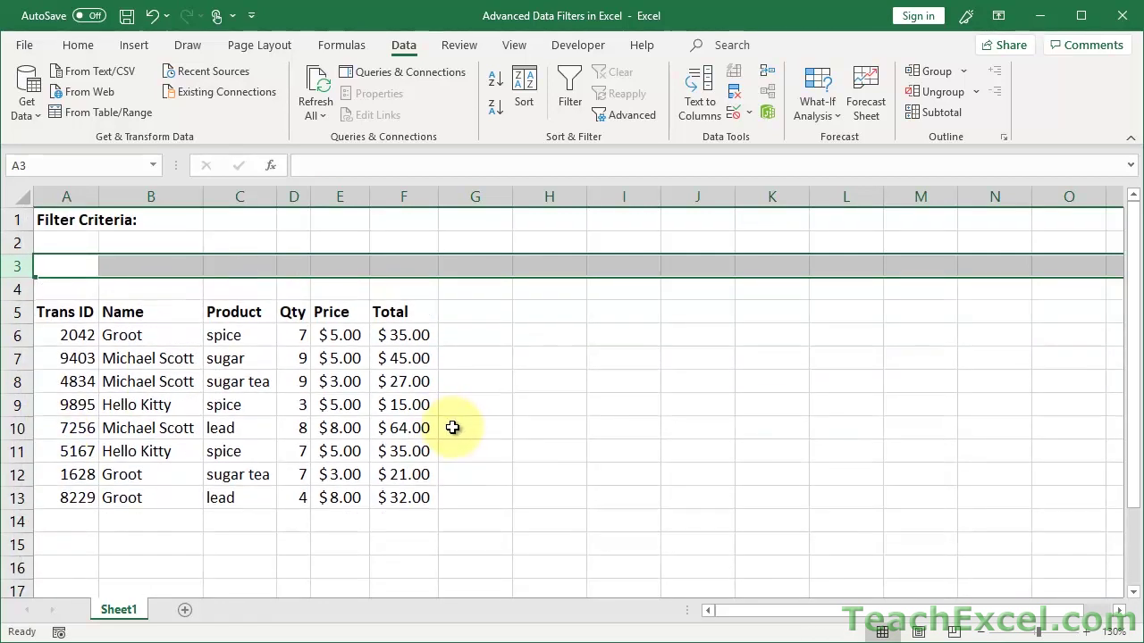
key("F4")
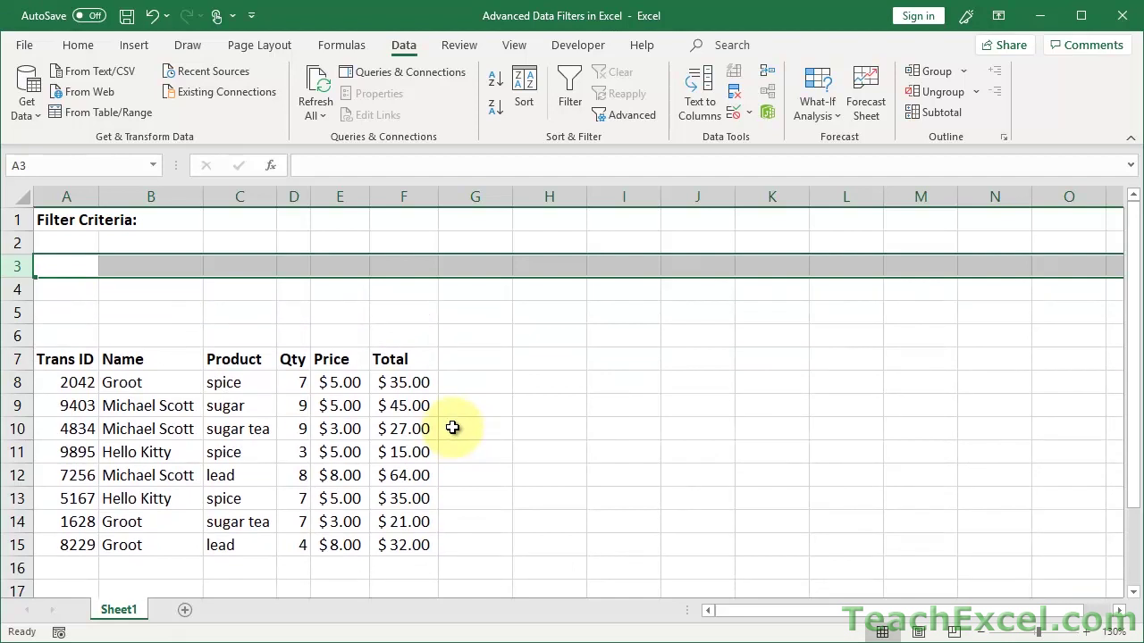
left_click(79, 238)
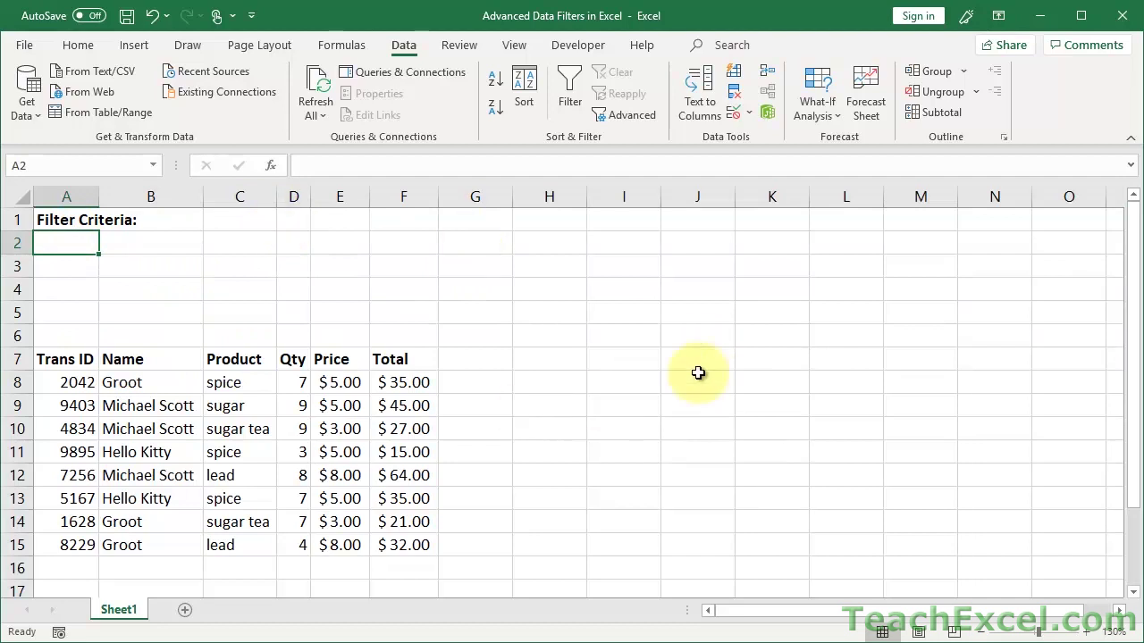
left_click_drag(489, 361, 698, 420)
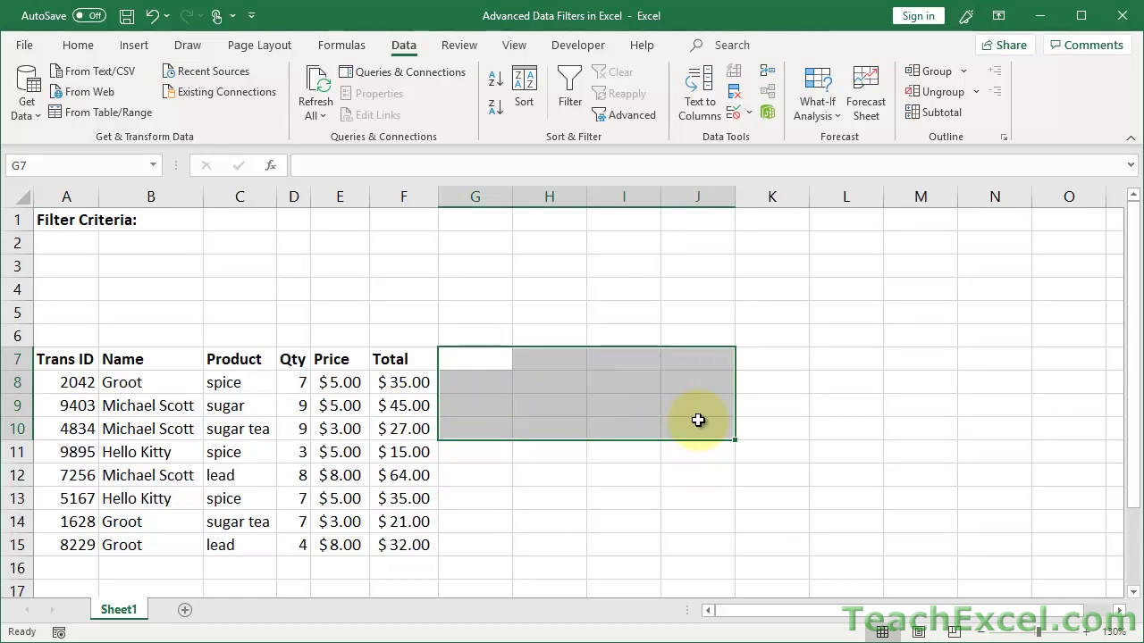
left_click(67, 247)
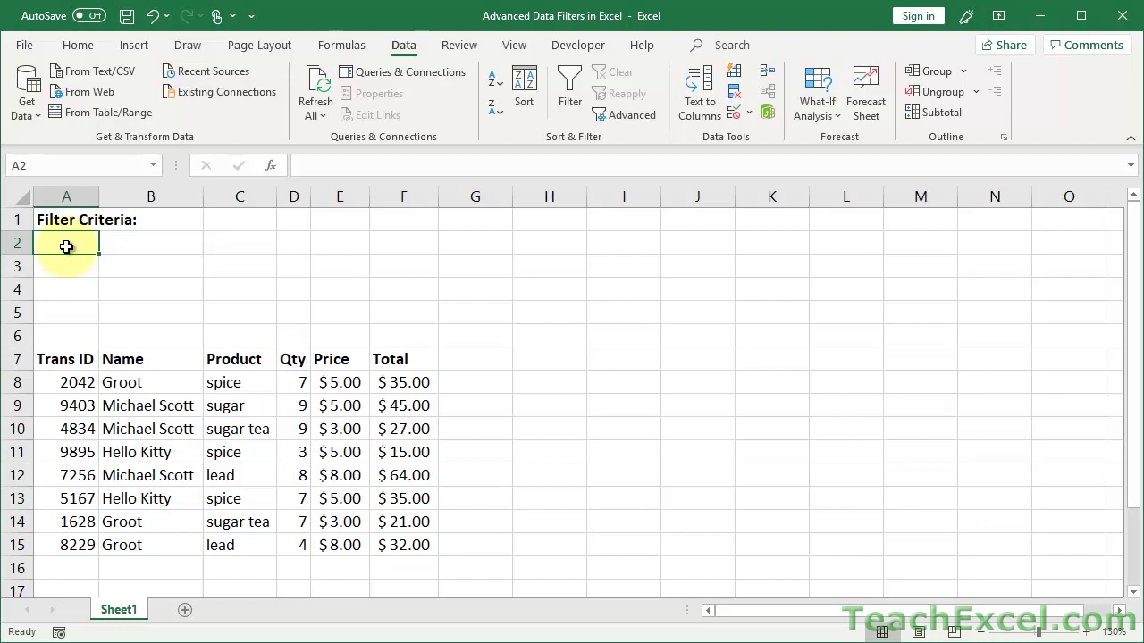
left_click(123, 359)
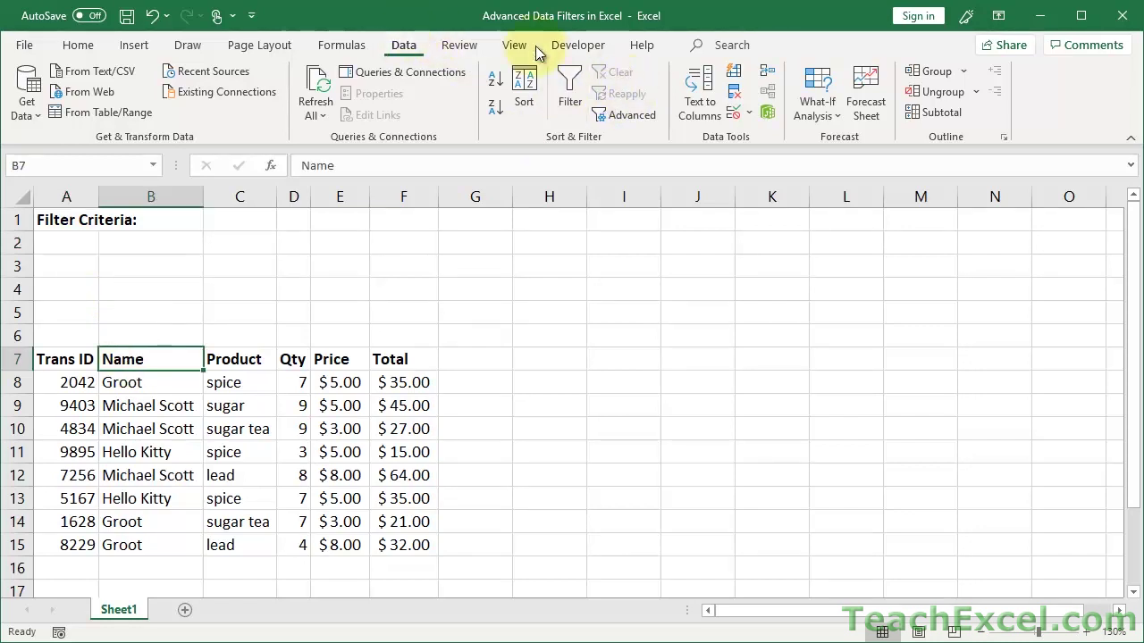
left_click(575, 87)
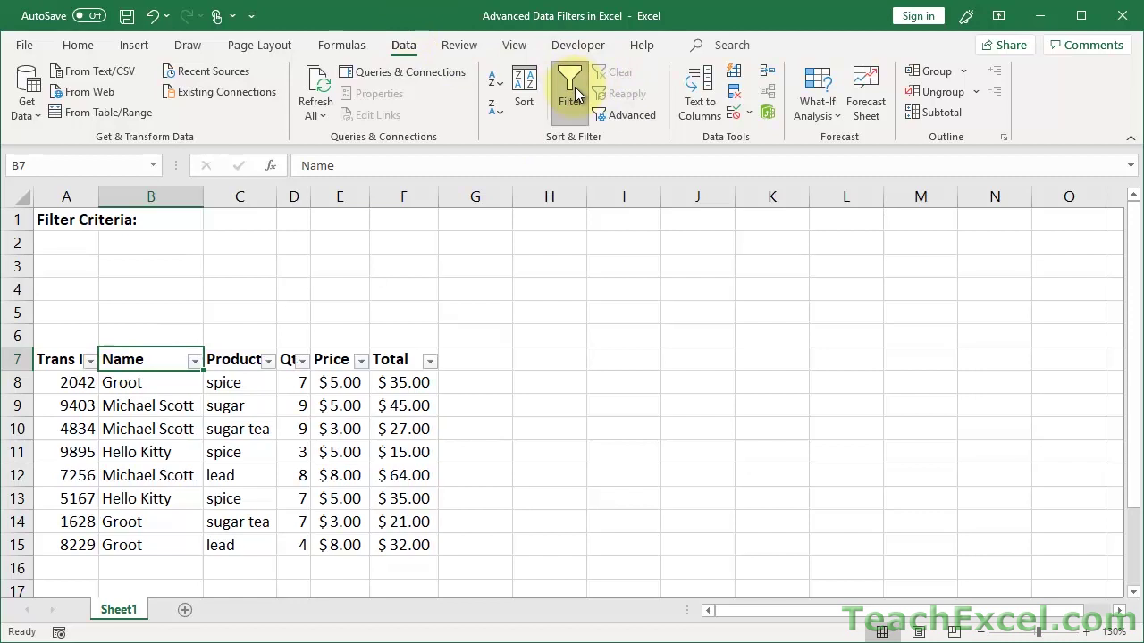
left_click(195, 363)
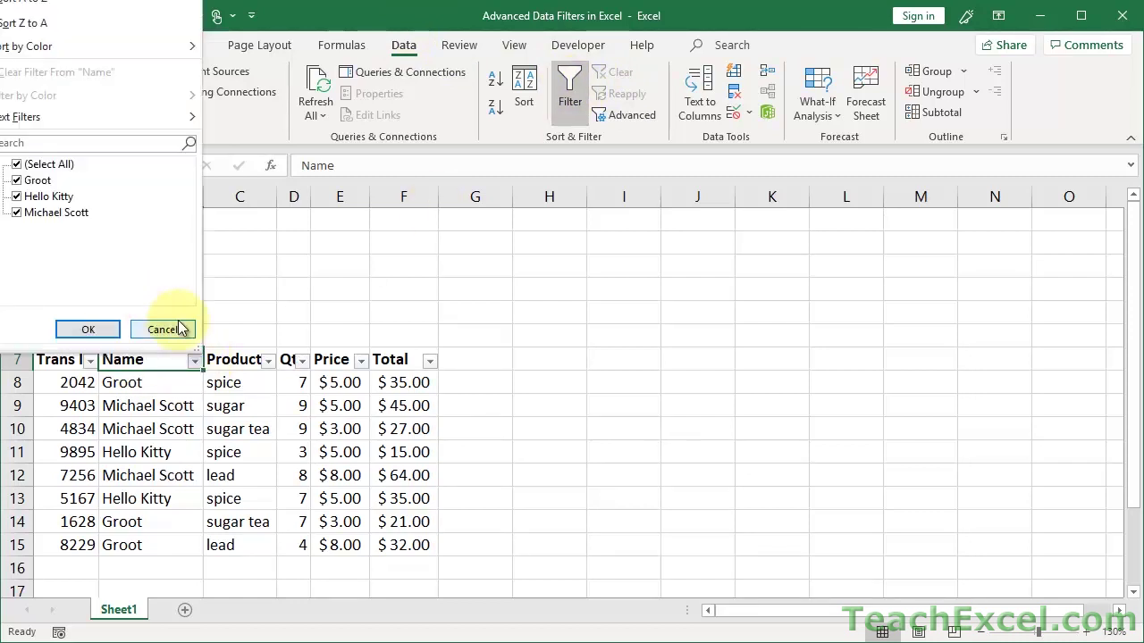
left_click(360, 362)
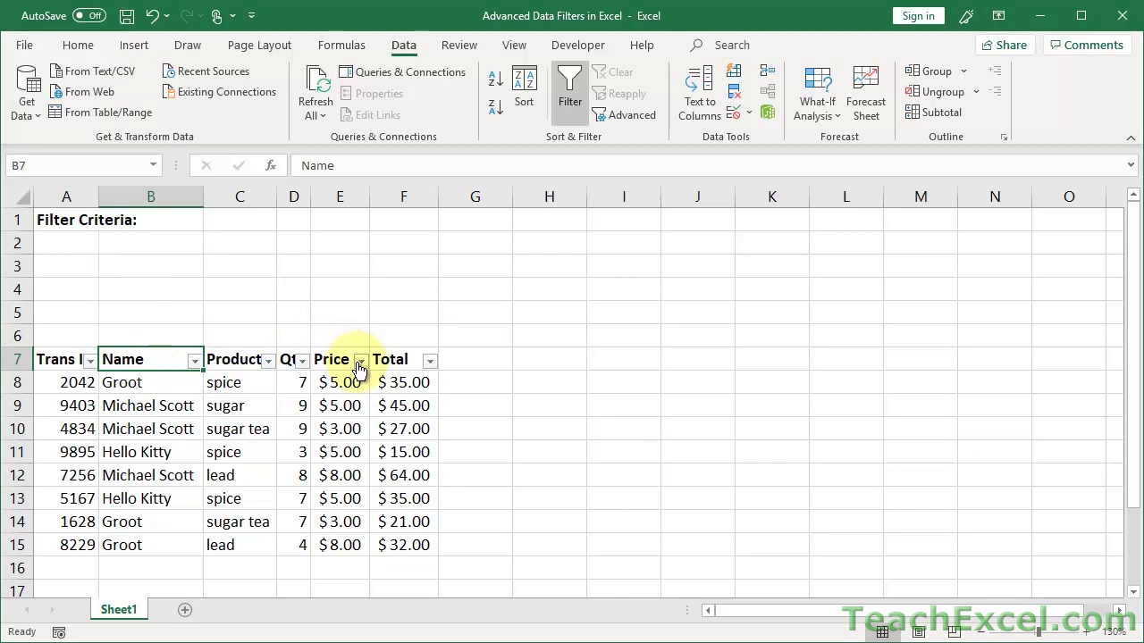
left_click(360, 362)
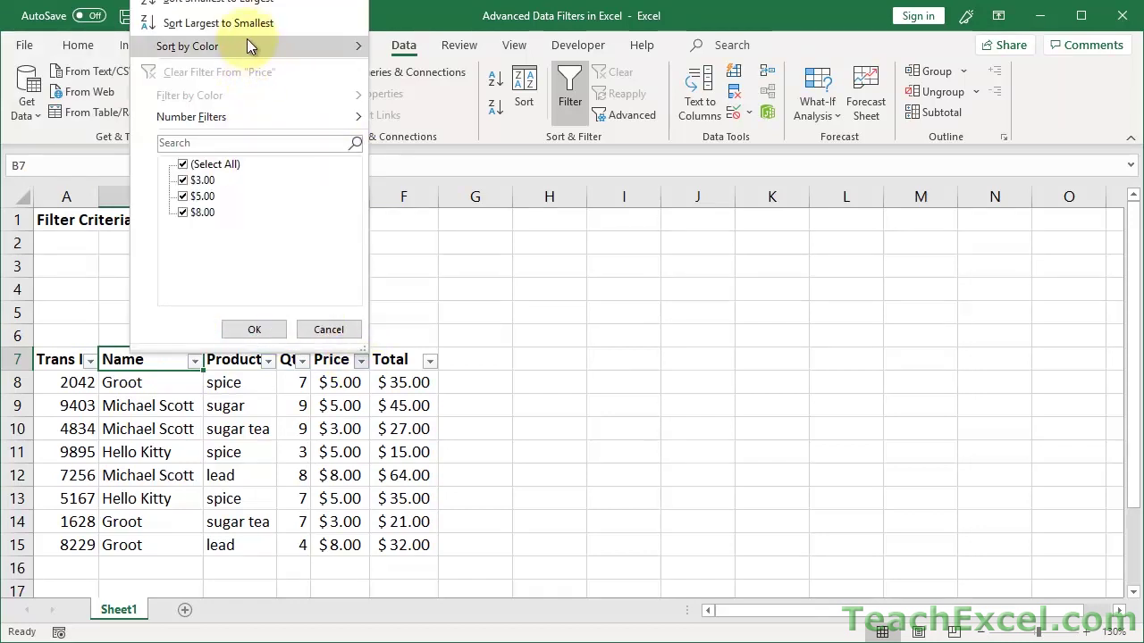
mouse_move(248, 40)
mouse_move(233, 115)
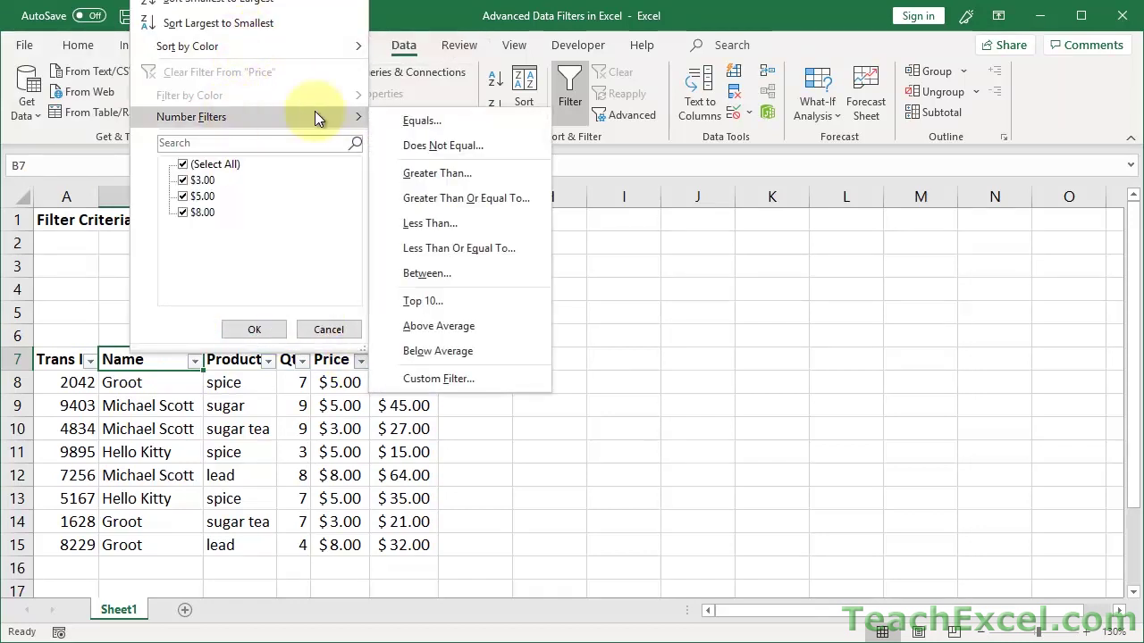
left_click(467, 274)
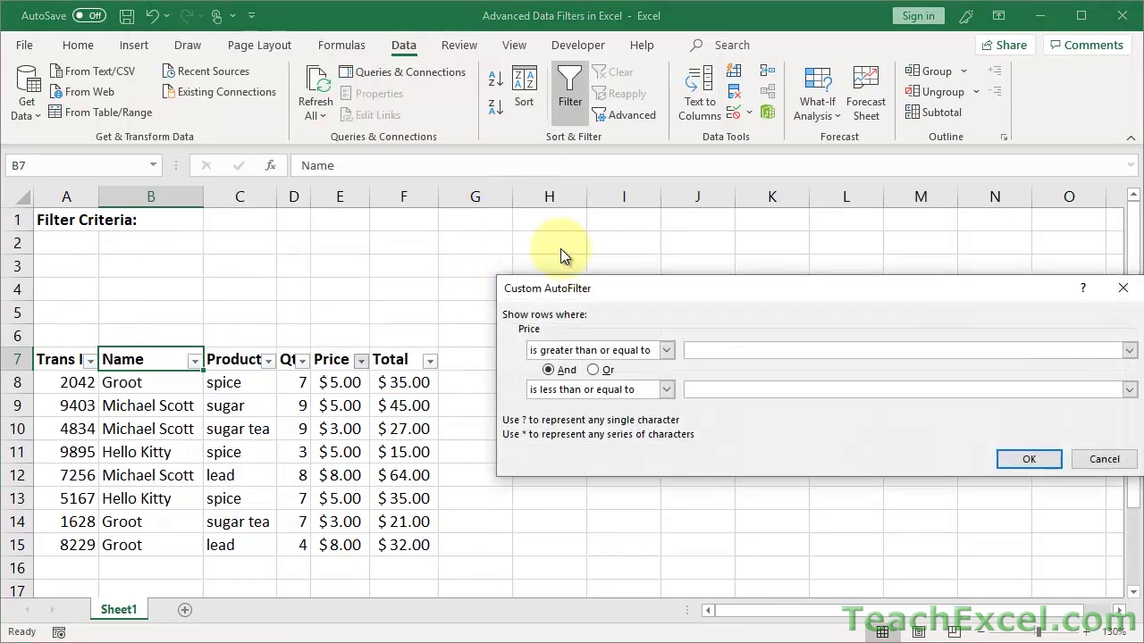
left_click_drag(592, 297, 328, 215)
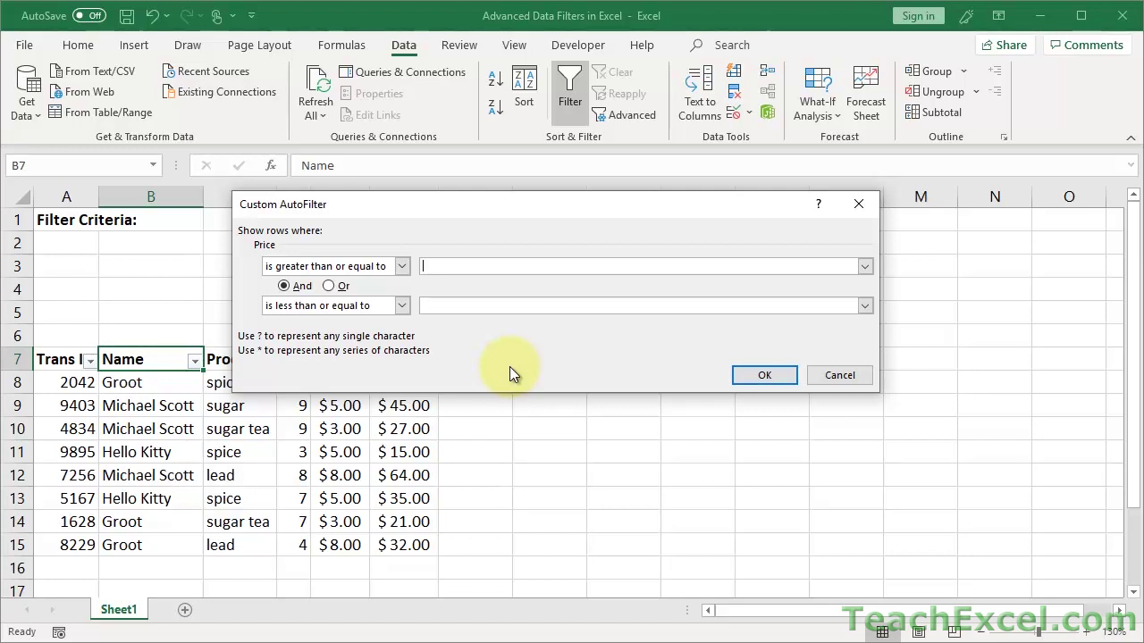
key("Escape")
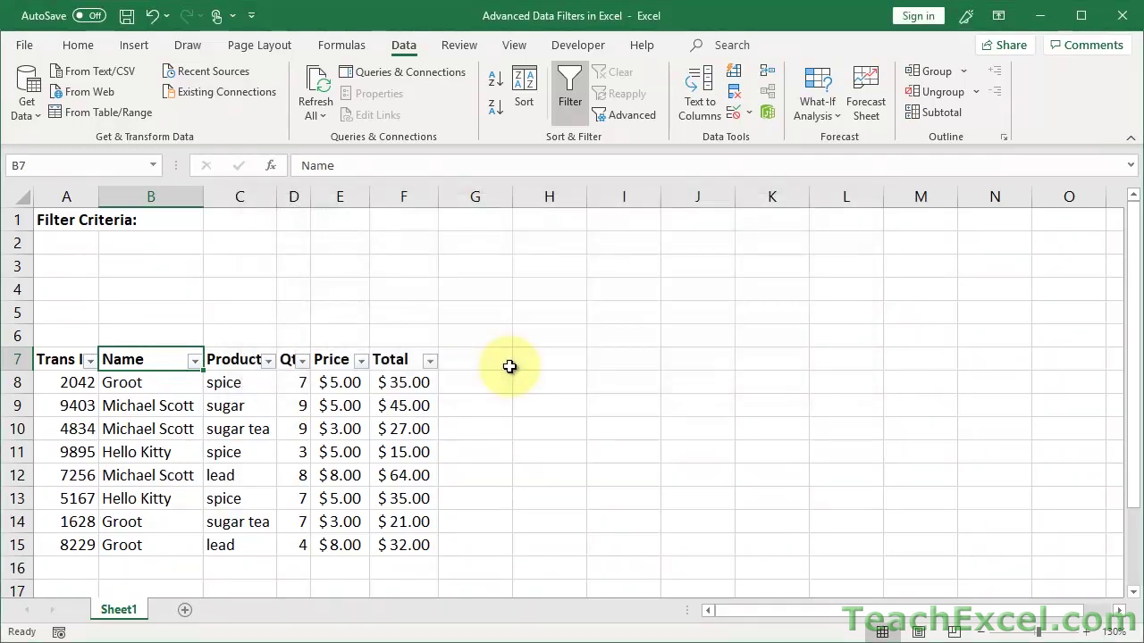
left_click(571, 100)
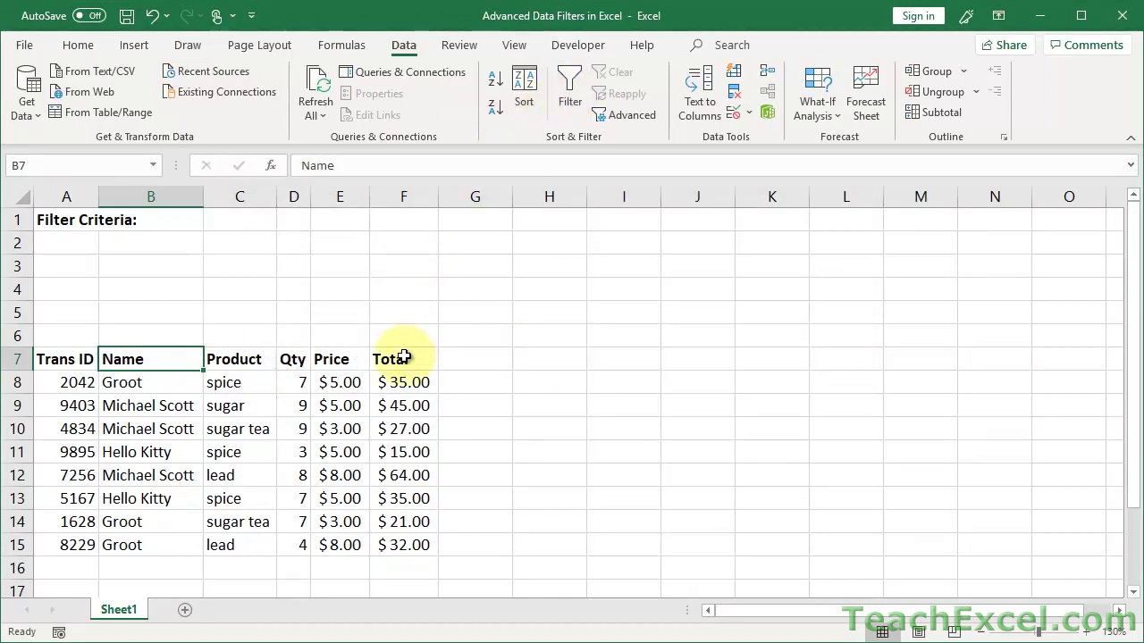
Copy the table's six headers from row 7 into row 2 as the criteria headings.
left_click_drag(394, 359, 43, 357)
key("ctrl+c")
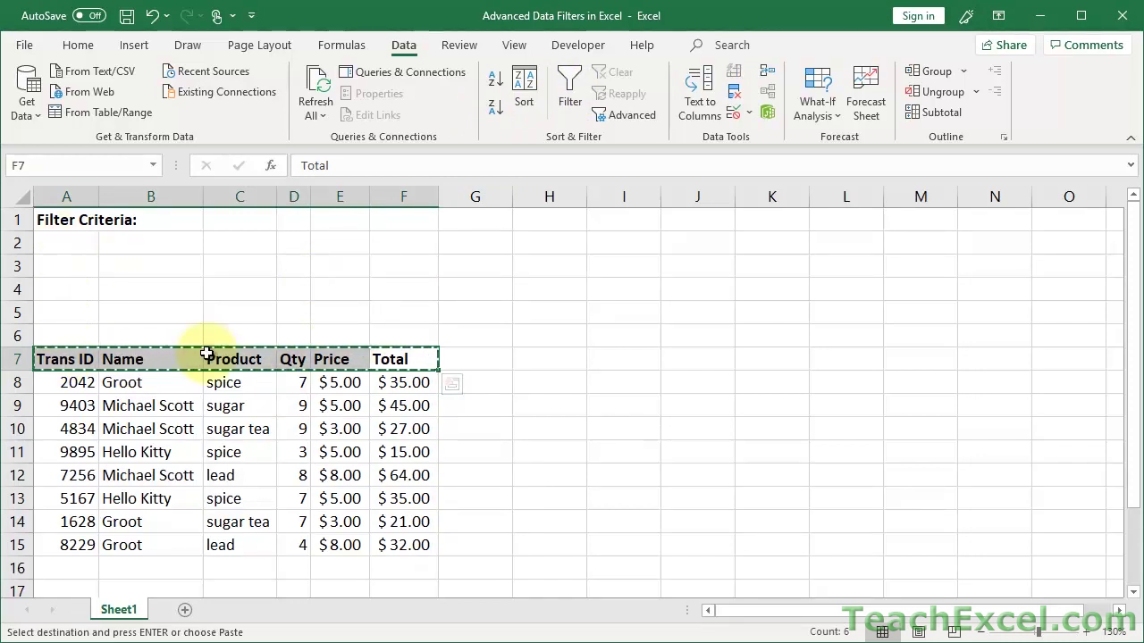
left_click(74, 241)
key("ctrl+v")
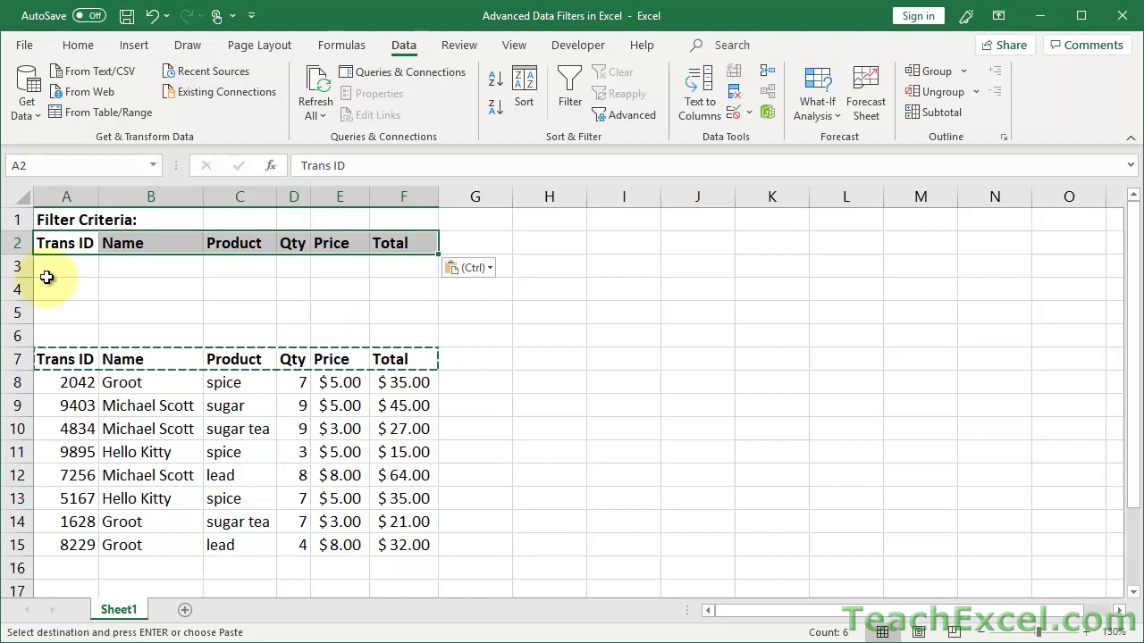
Check the empty criteria cells in row 3 and clear the copy marquee.
left_click(405, 266)
left_click(396, 288)
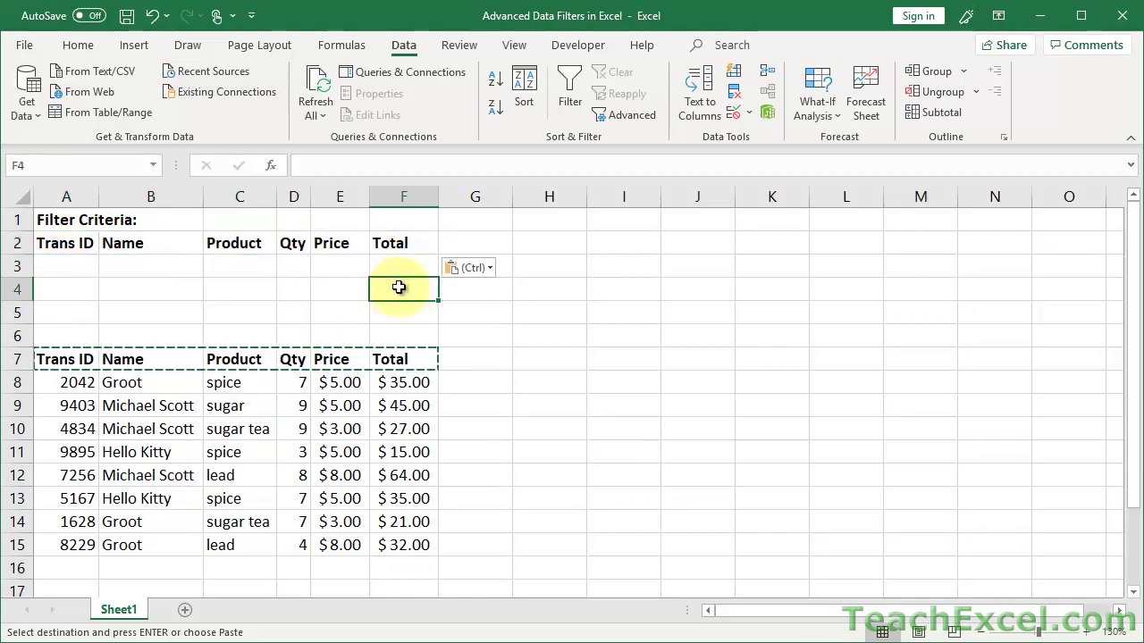
left_click(386, 264)
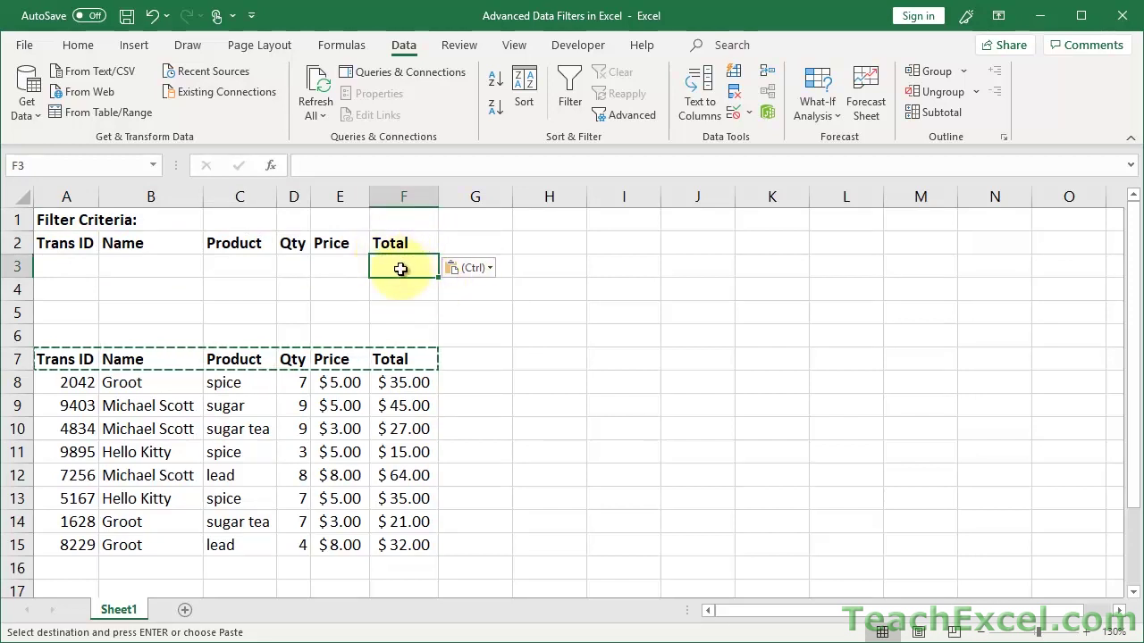
left_click(288, 265)
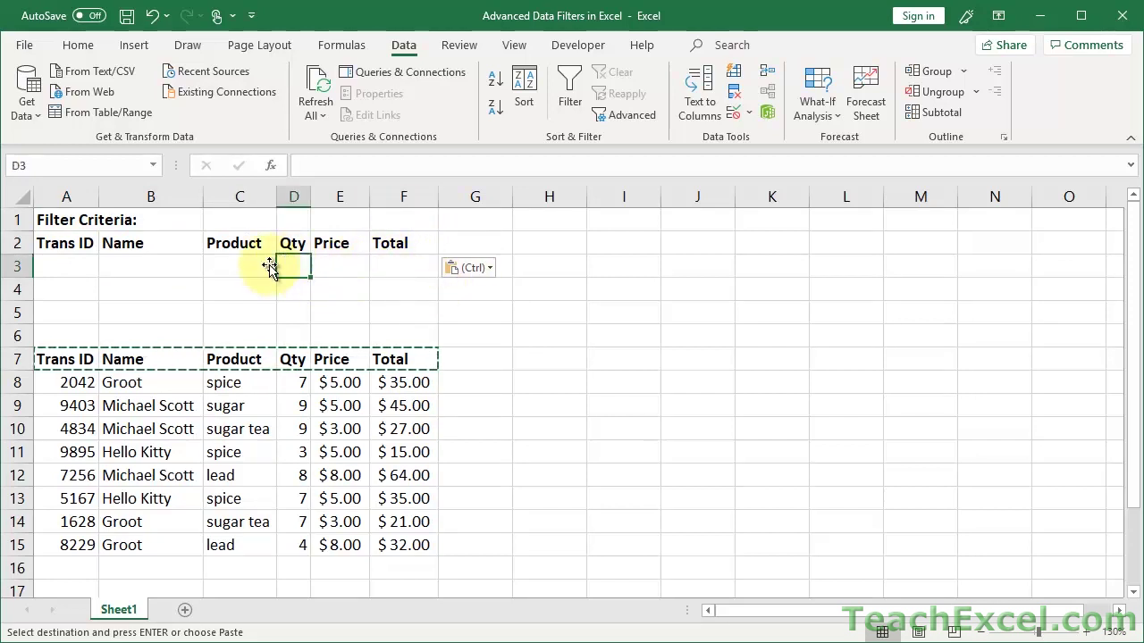
left_click(145, 265)
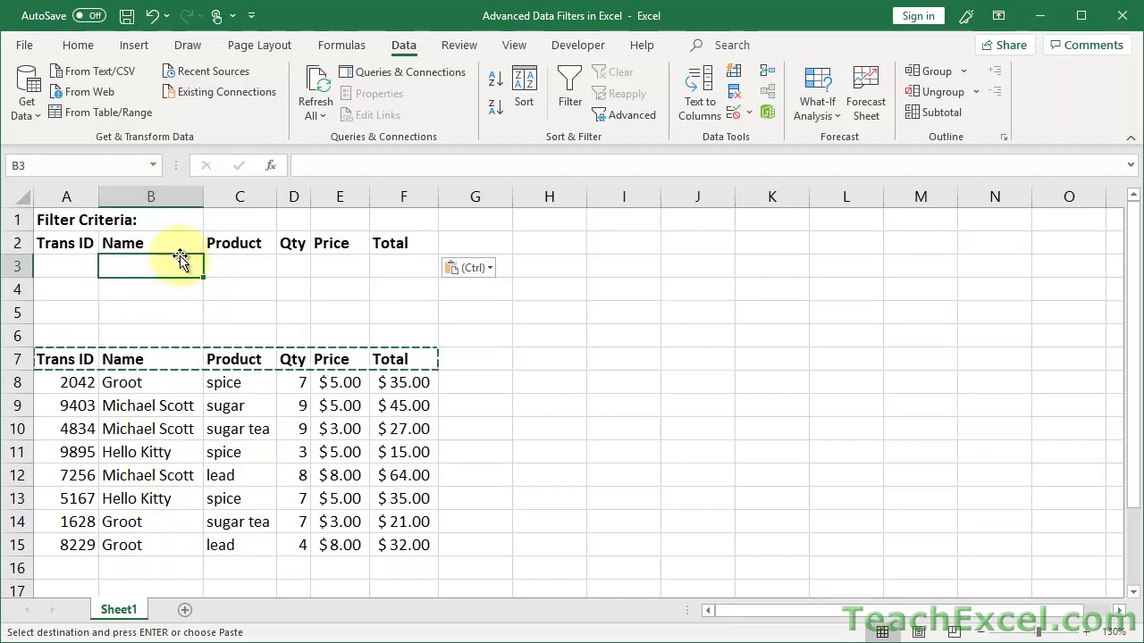
key("Escape")
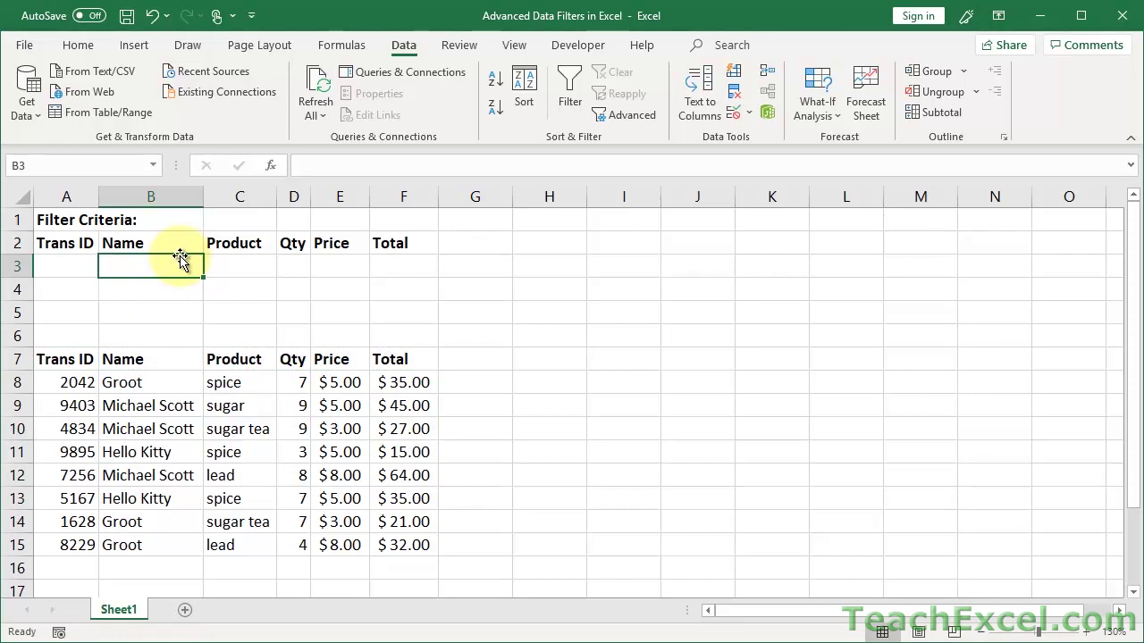
Enter the criterion >30 in cell F3 under the Total heading.
left_click(401, 266)
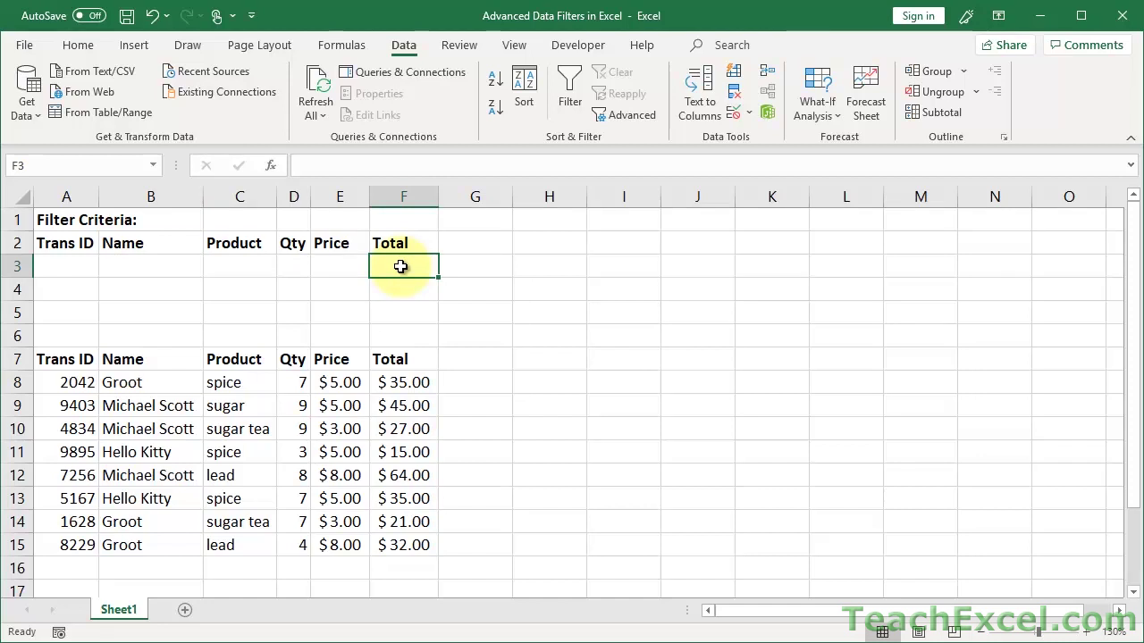
type(">30")
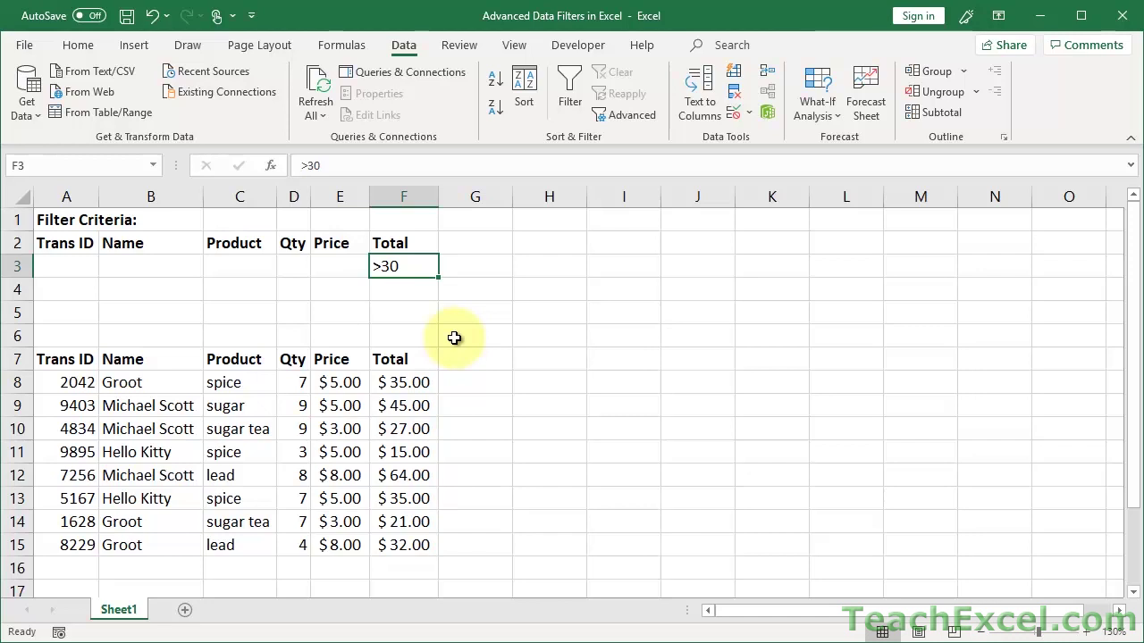
left_click(237, 427)
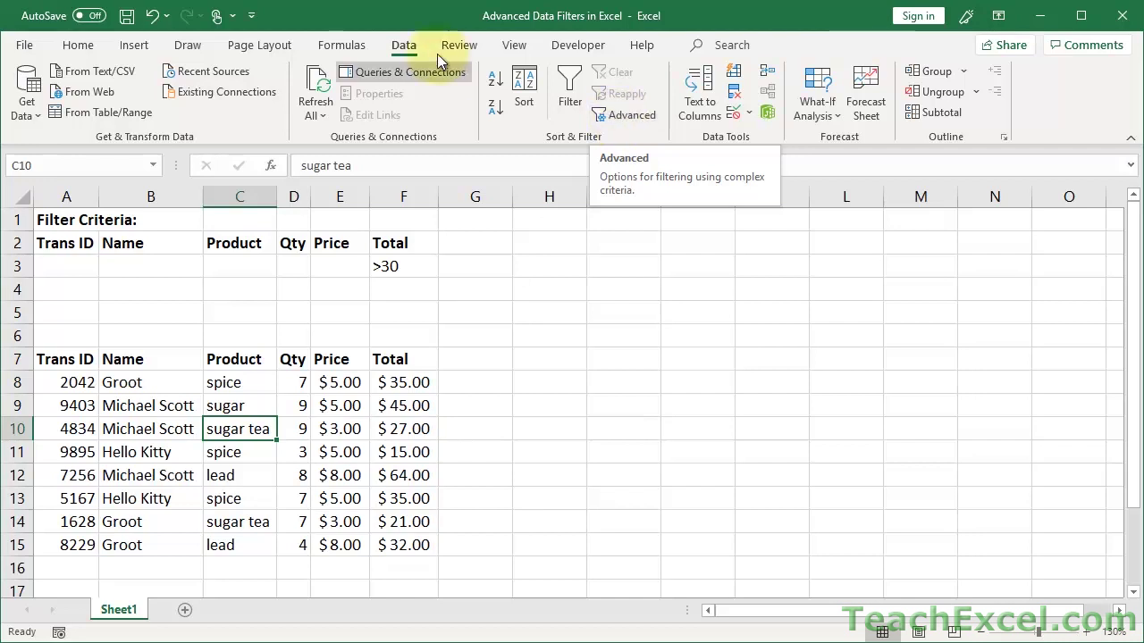
Open Advanced Filter from Data > Sort & Filter, with list range $A$7:$F$15.
left_click(609, 116)
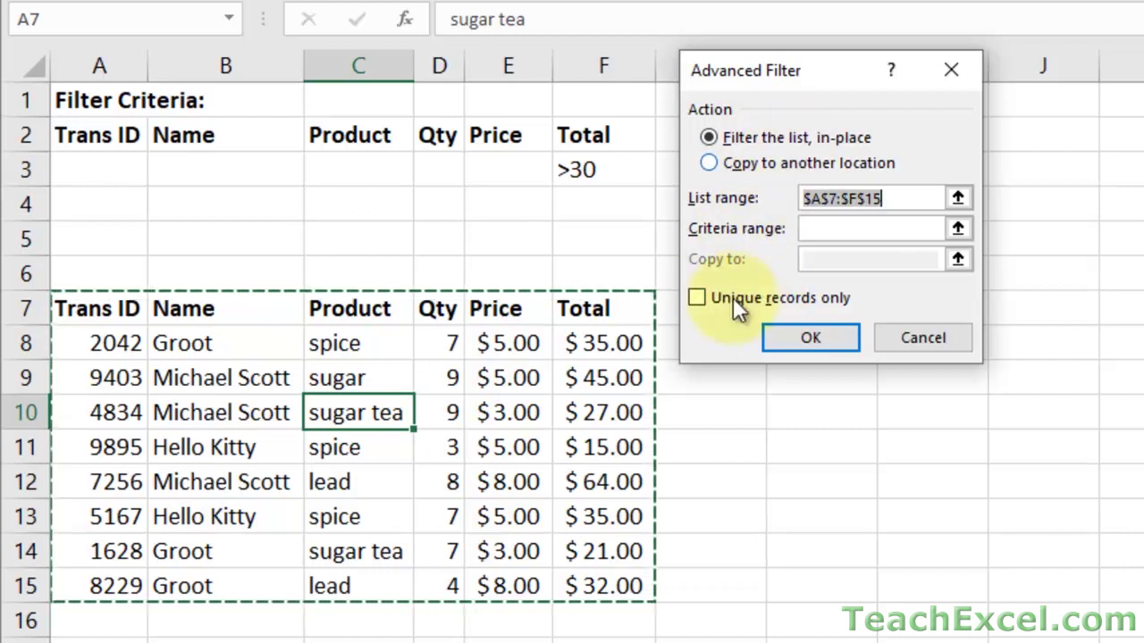
Reselect the whole table A7:F15 as the Advanced Filter list range.
left_click(802, 230)
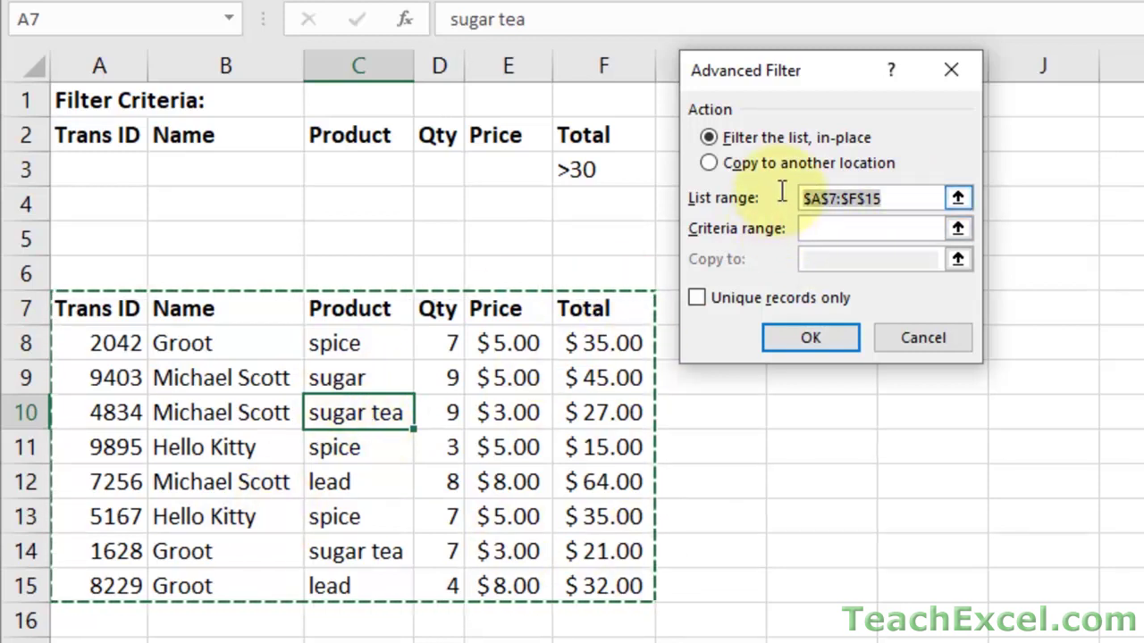
left_click(820, 228)
key("BackSpace")
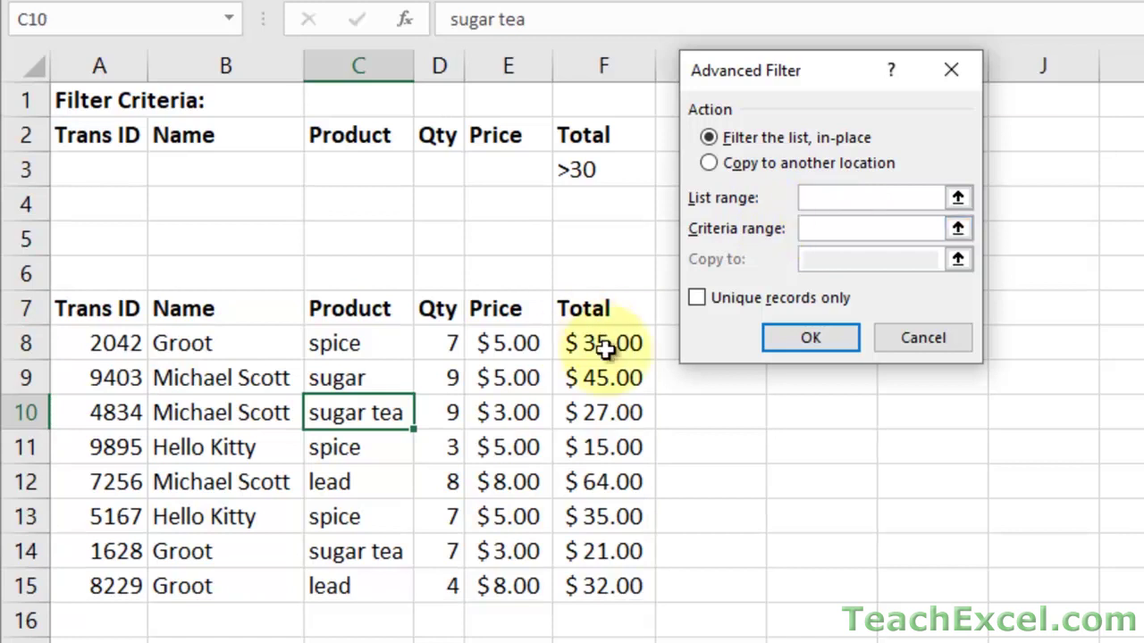
left_click(606, 306)
left_click_drag(606, 307, 93, 587)
left_click(93, 587)
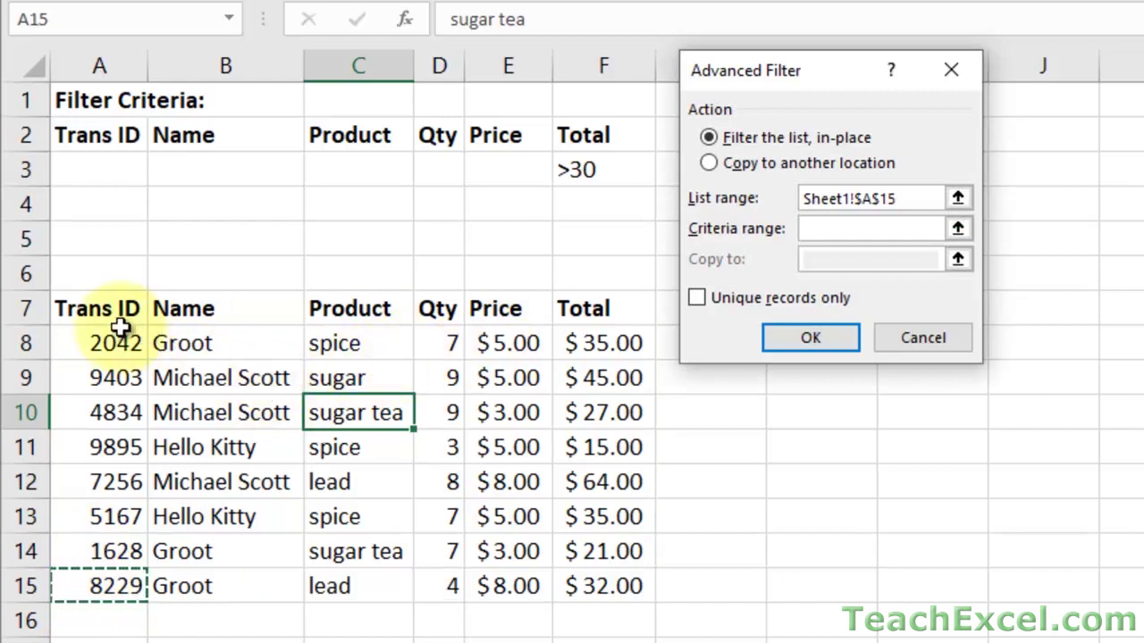
left_click_drag(90, 312, 576, 572)
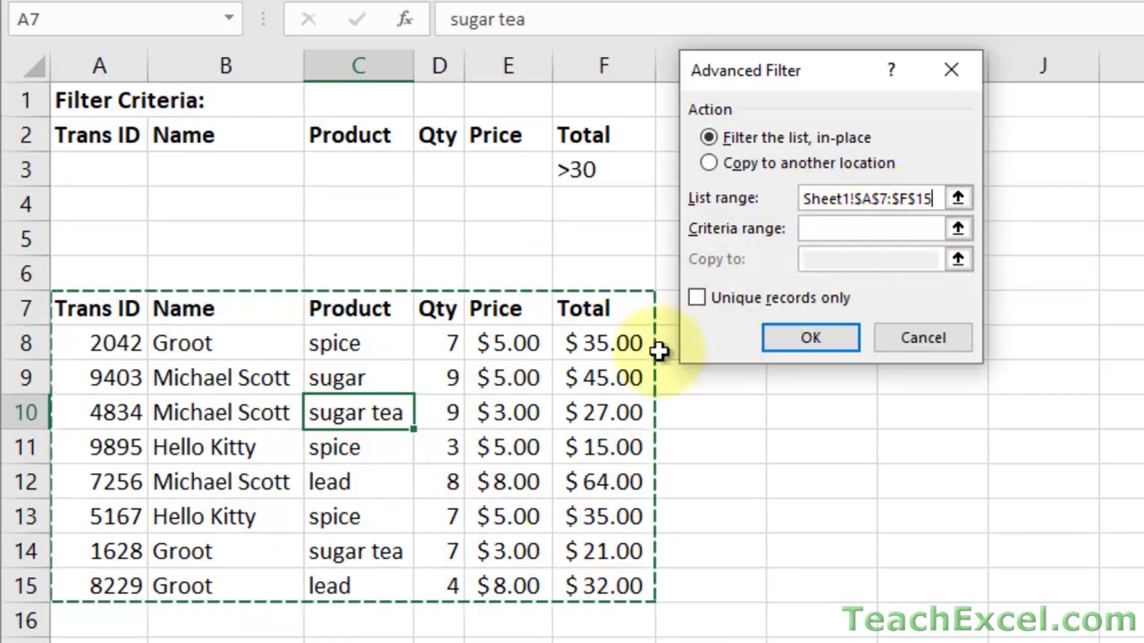
Set the Advanced Filter criteria range to A2:F3.
left_click(871, 226)
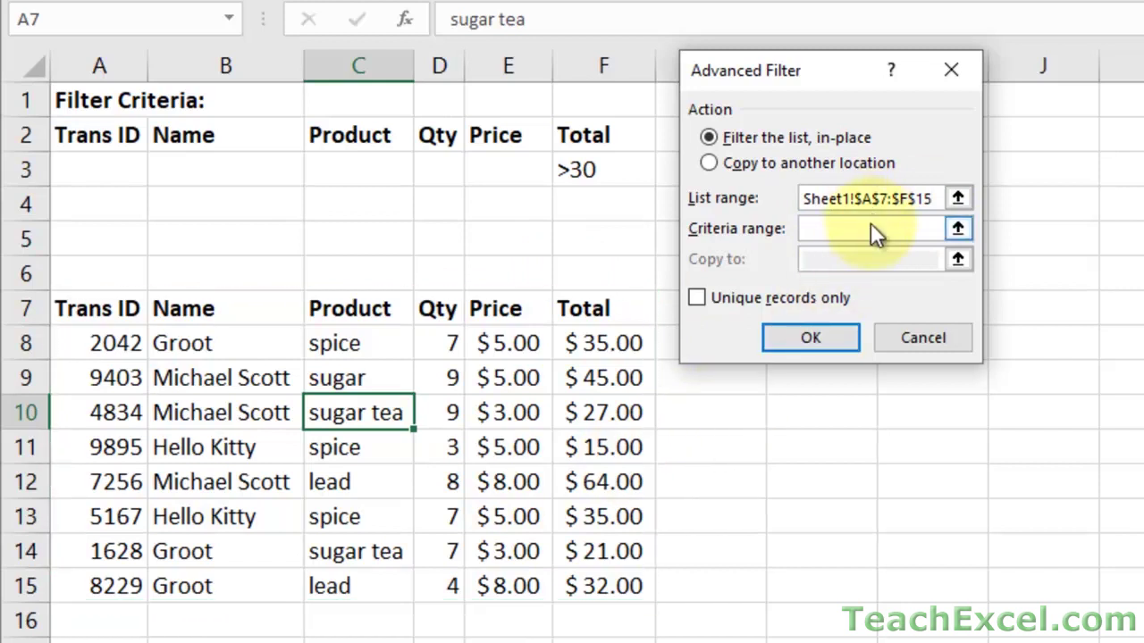
left_click(957, 229)
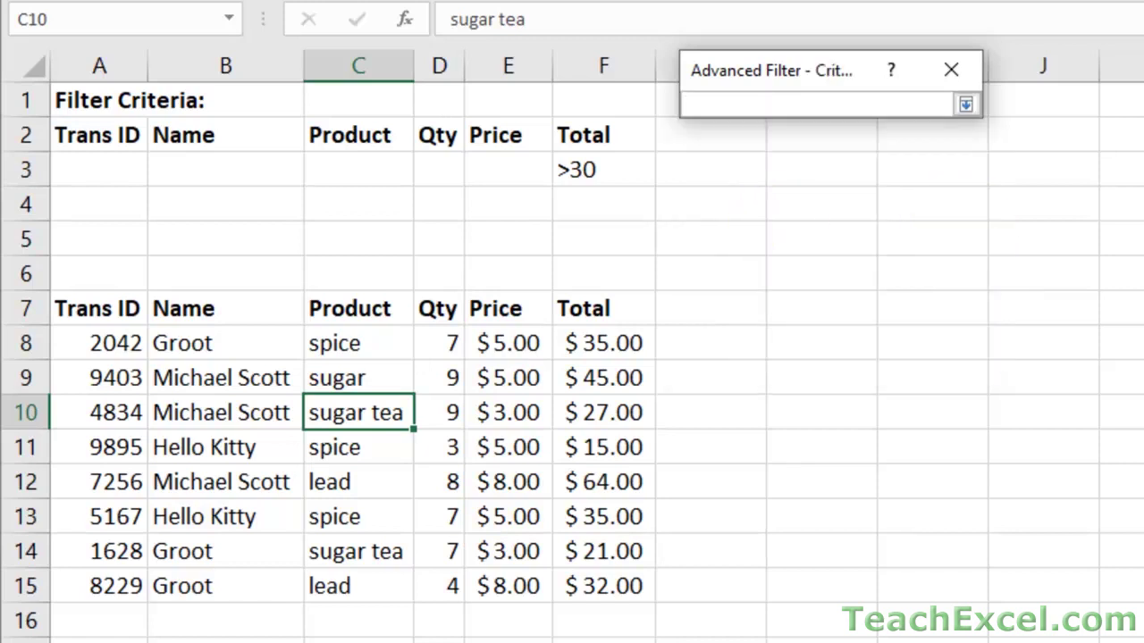
left_click_drag(98, 131, 587, 169)
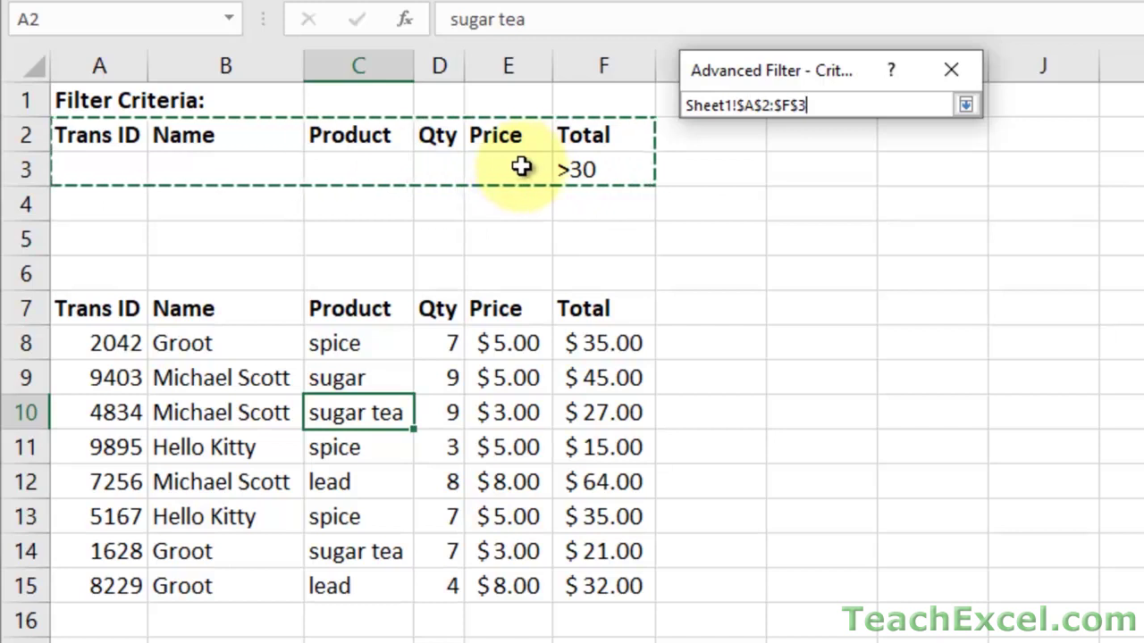
key("Return")
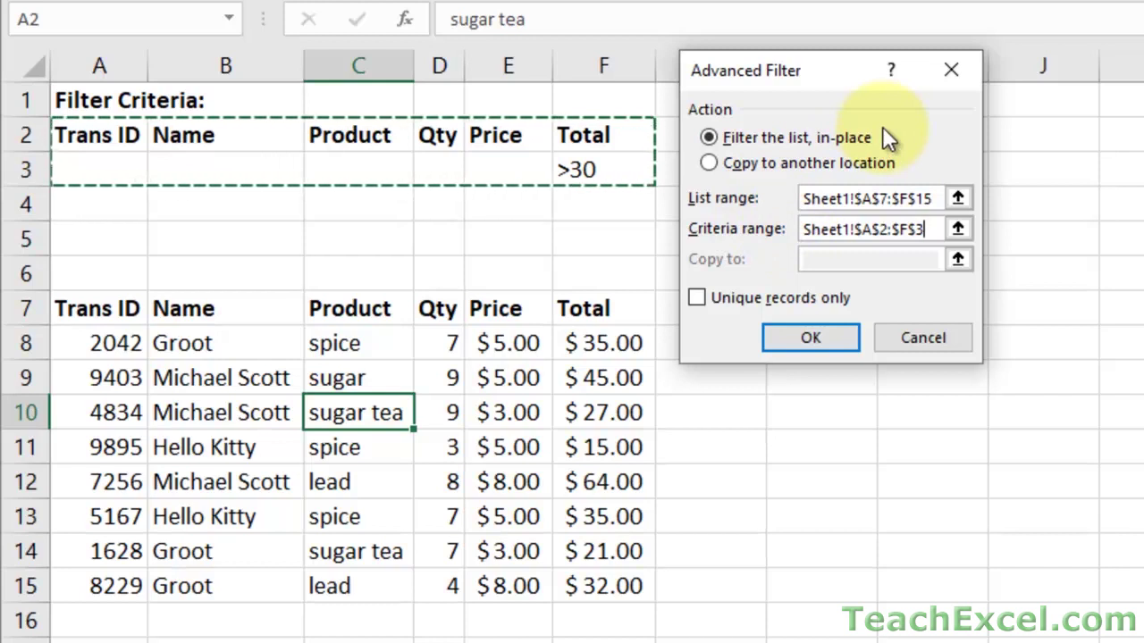
Apply the filter and review the five rows with Total above 30 and the header row.
left_click(810, 338)
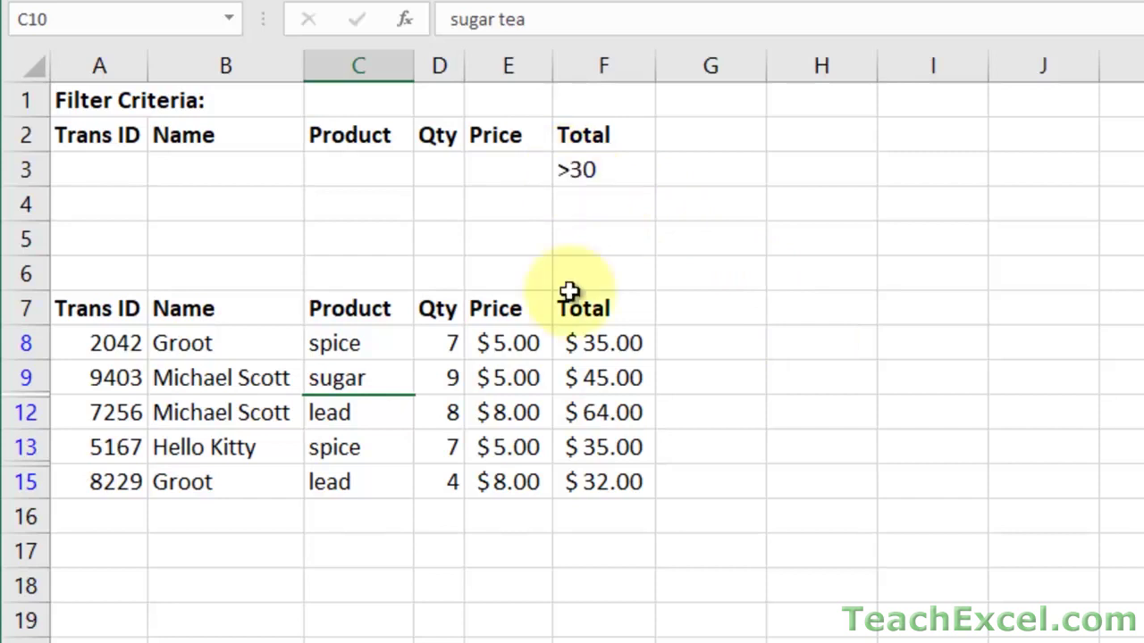
left_click(338, 376)
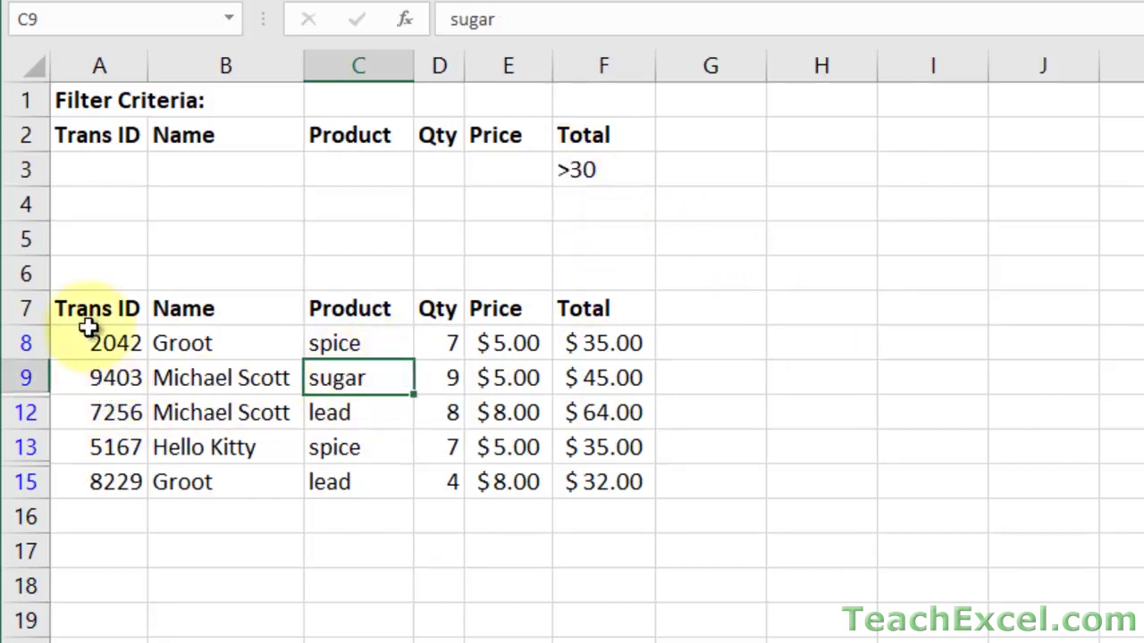
left_click_drag(84, 342, 577, 471)
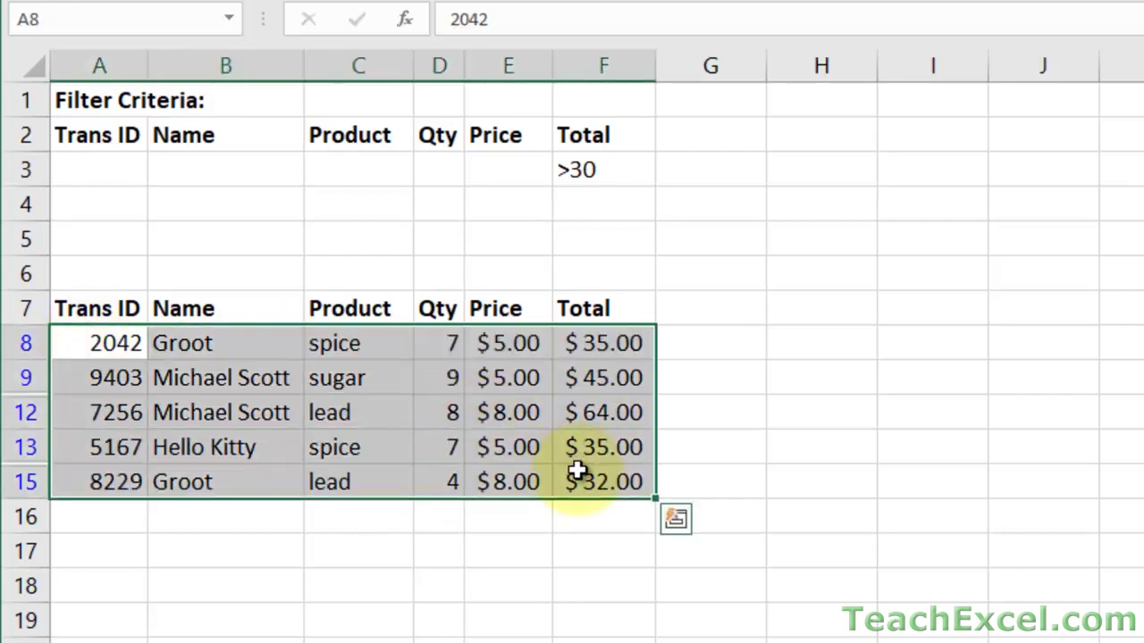
left_click(96, 340)
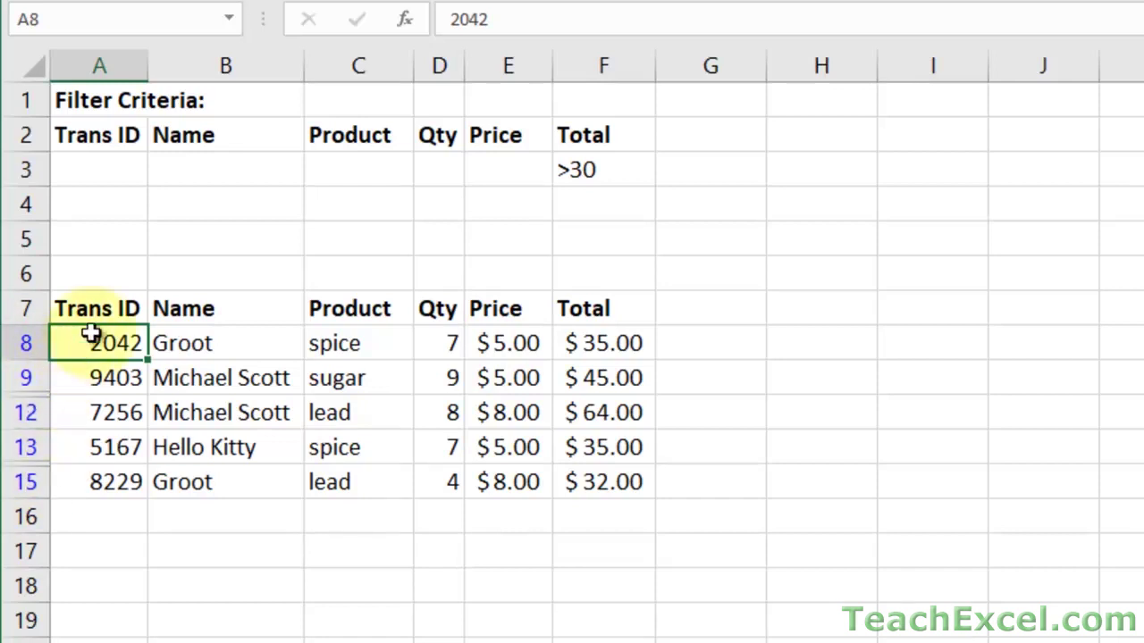
left_click_drag(107, 308, 601, 320)
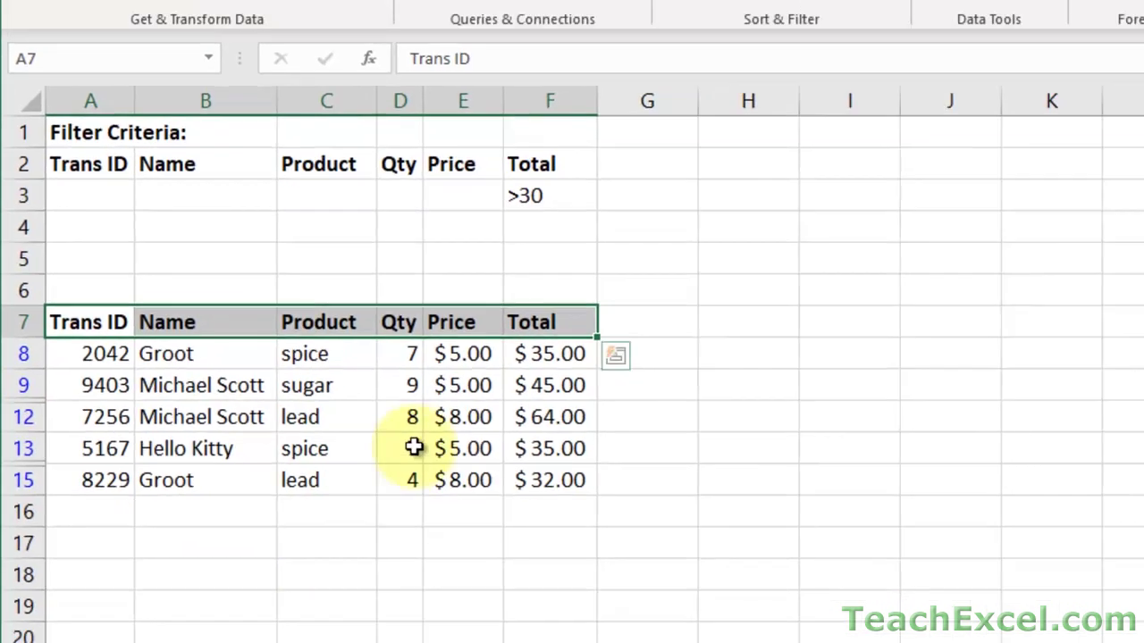
Clear the existing filter and change the Total criterion in F3 to <30.
left_click(493, 409)
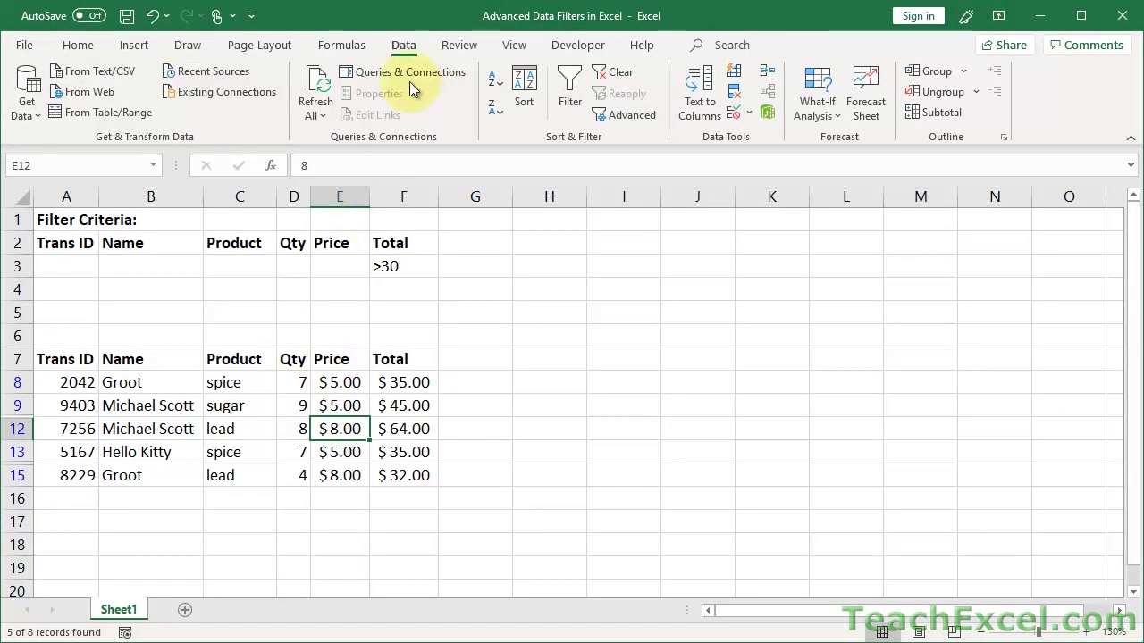
left_click(625, 75)
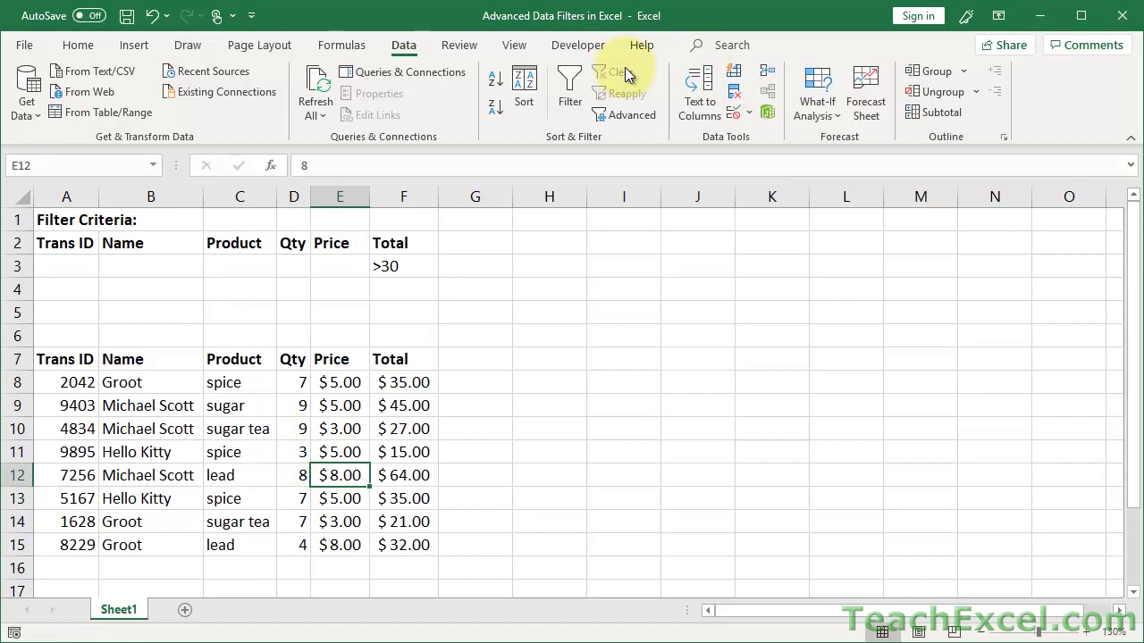
double_click(380, 266)
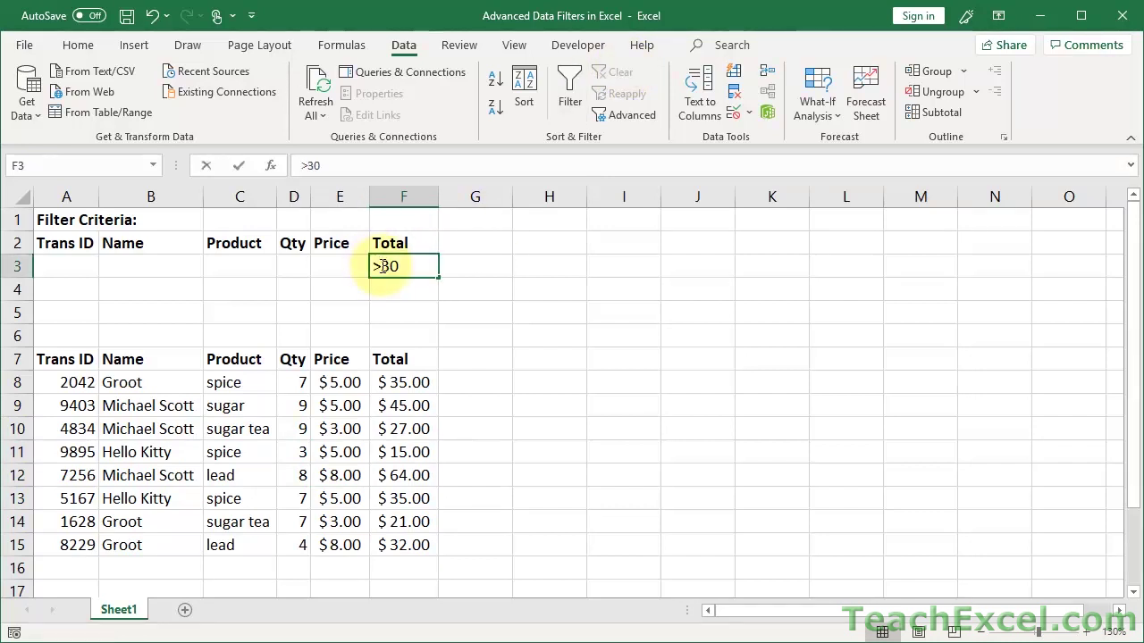
key("BackSpace")
type("<")
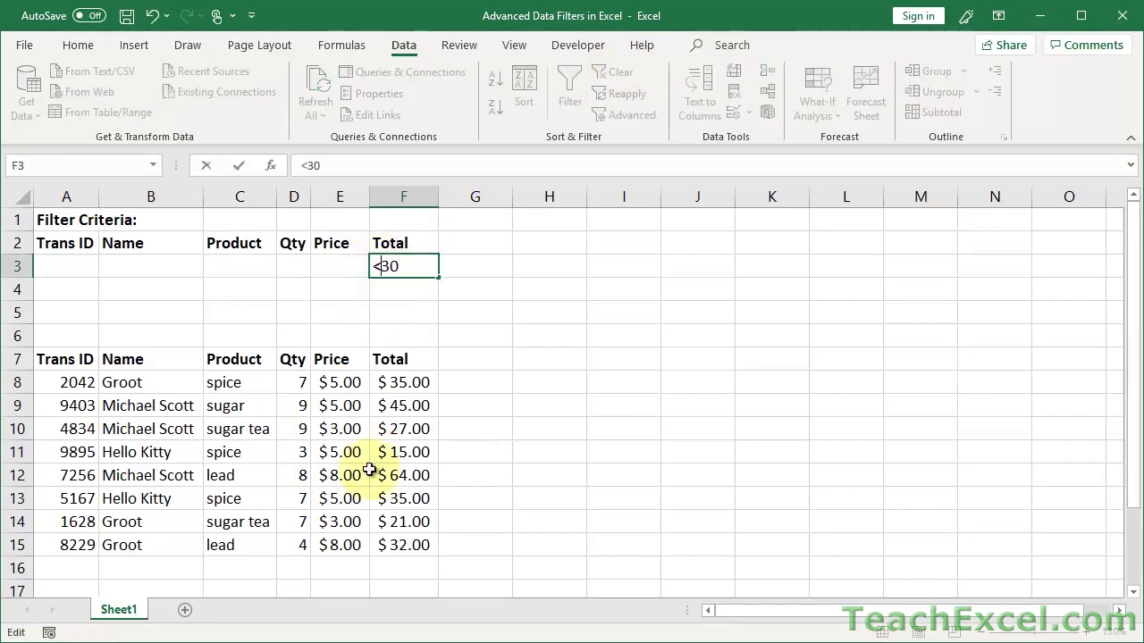
key("Return")
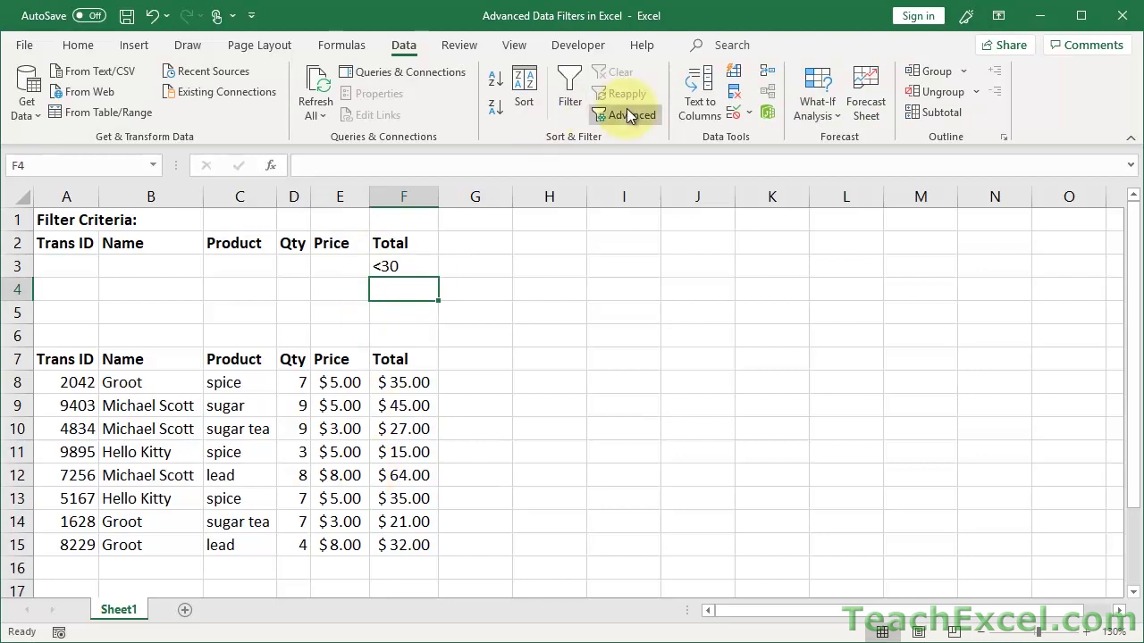
Reapply Advanced Filter with list range A7:F15 and criteria A2:F3, showing three rows.
left_click(630, 115)
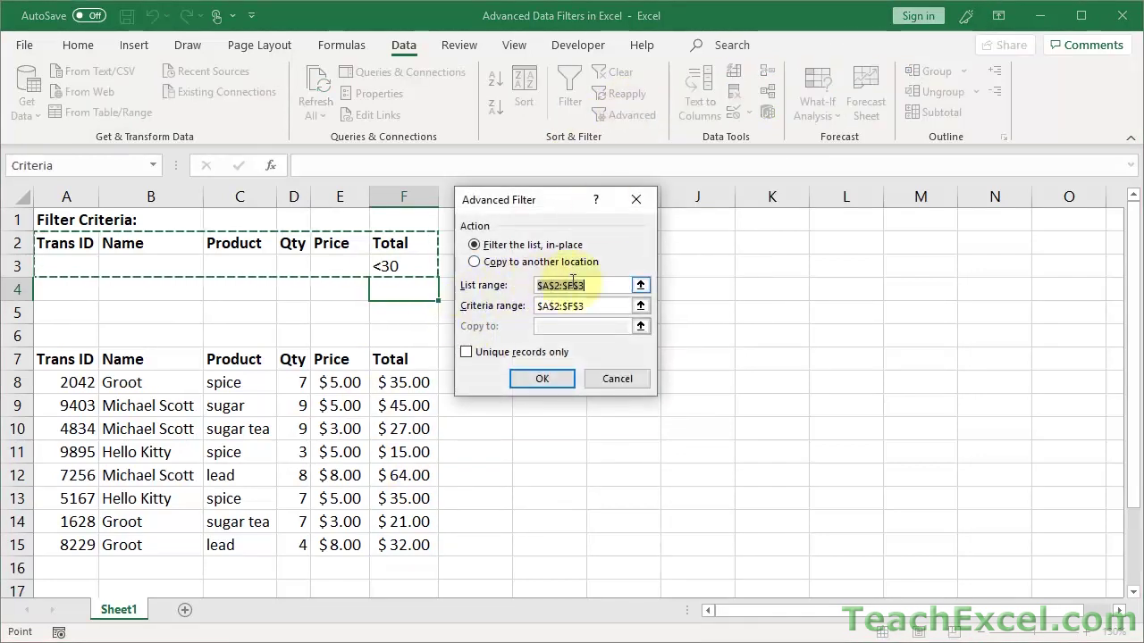
left_click(602, 305)
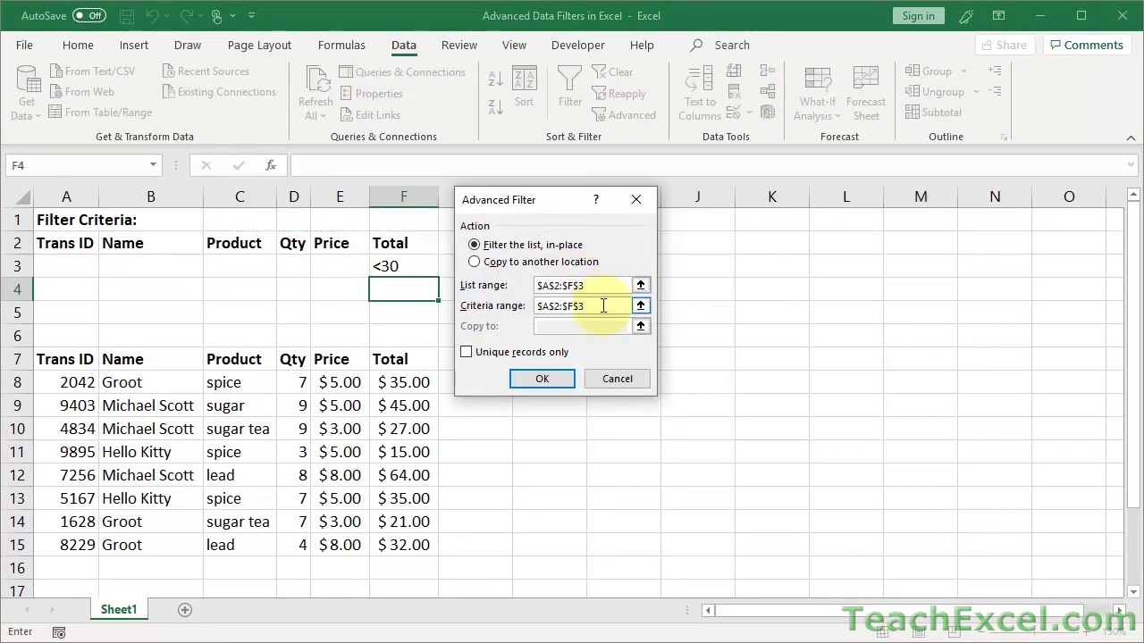
left_click(610, 285)
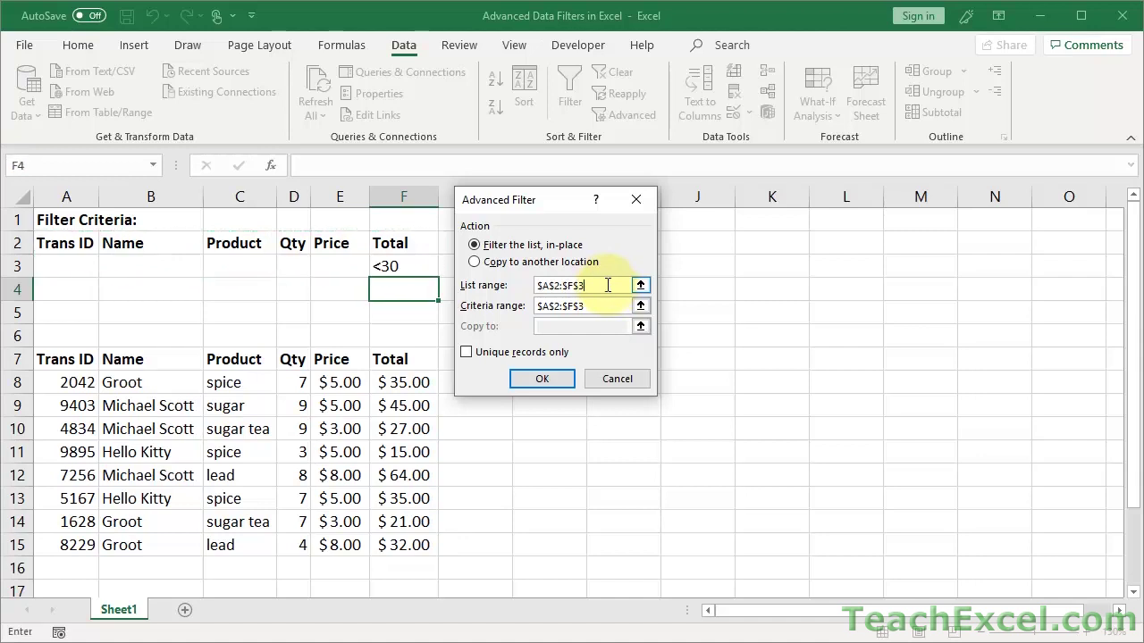
key("BackSpace")
key("BackSpace")
key("BackSpace")
key("BackSpace")
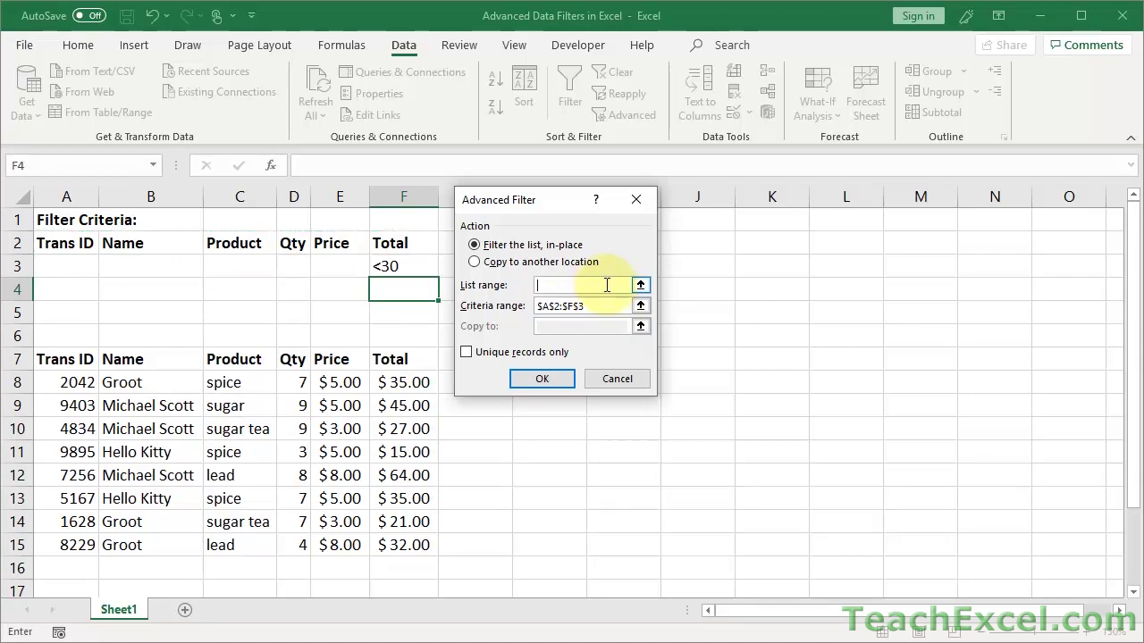
left_click(72, 359)
left_click_drag(72, 358, 412, 544)
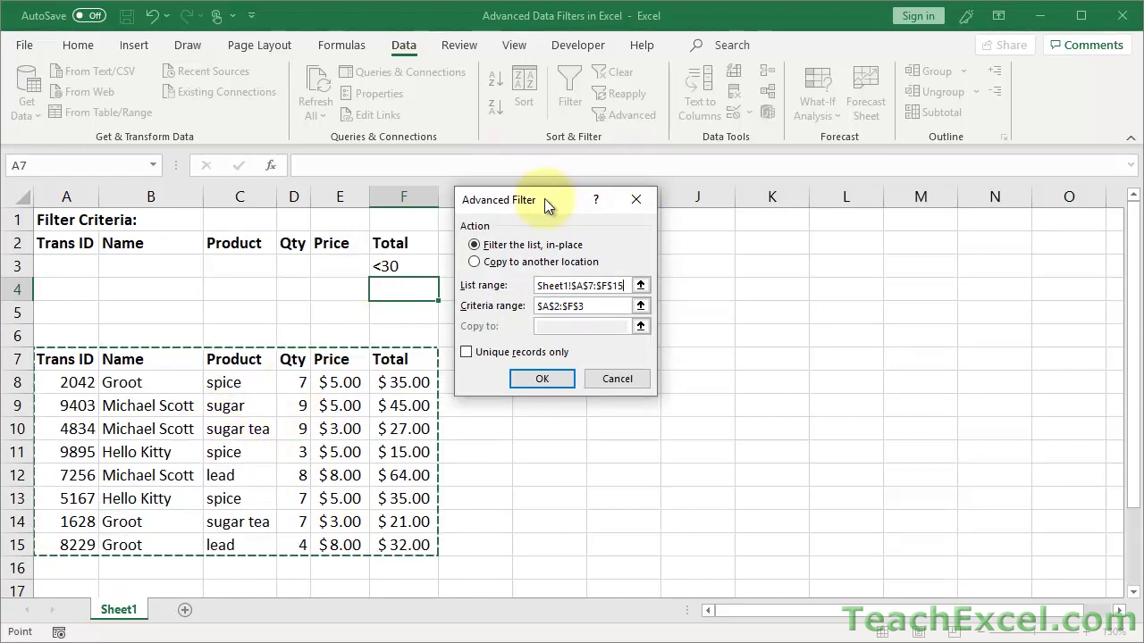
left_click(612, 307)
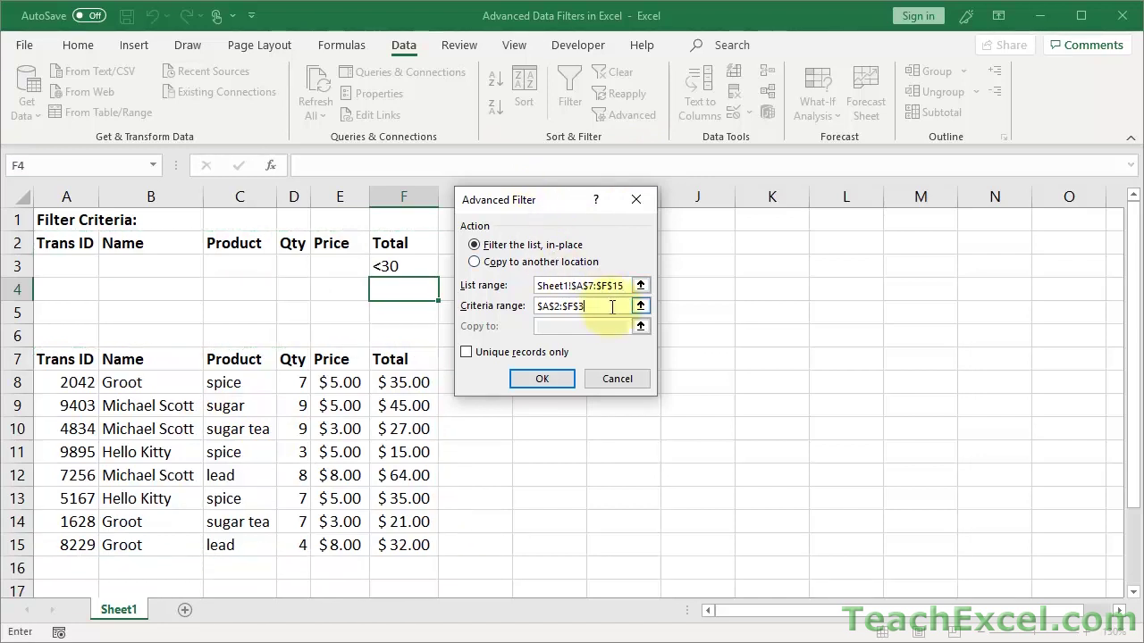
left_click(544, 379)
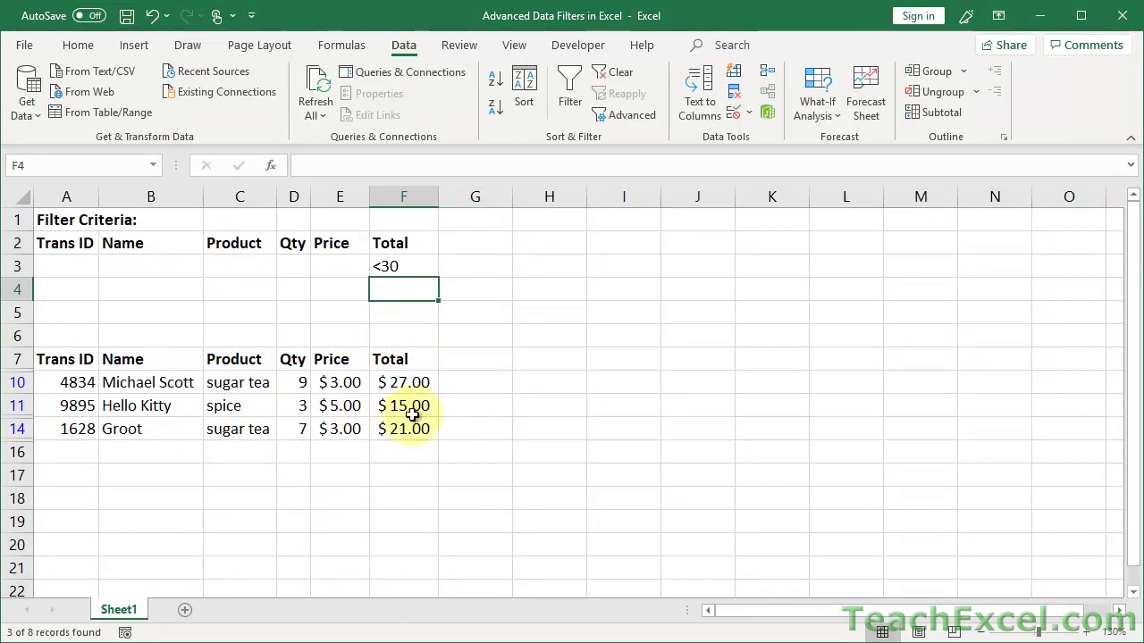
Discard the stray entry in F4 and change the Total criterion in F3 to <>15.
type(">")
key("BackSpace")
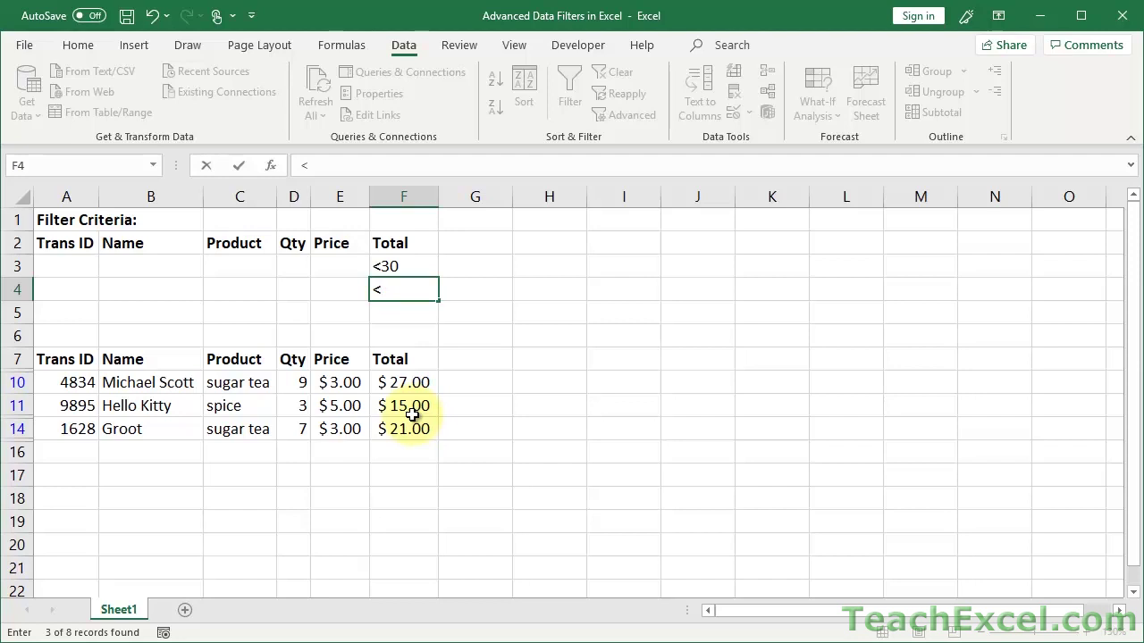
key("BackSpace")
key("BackSpace")
key("BackSpace")
key("BackSpace")
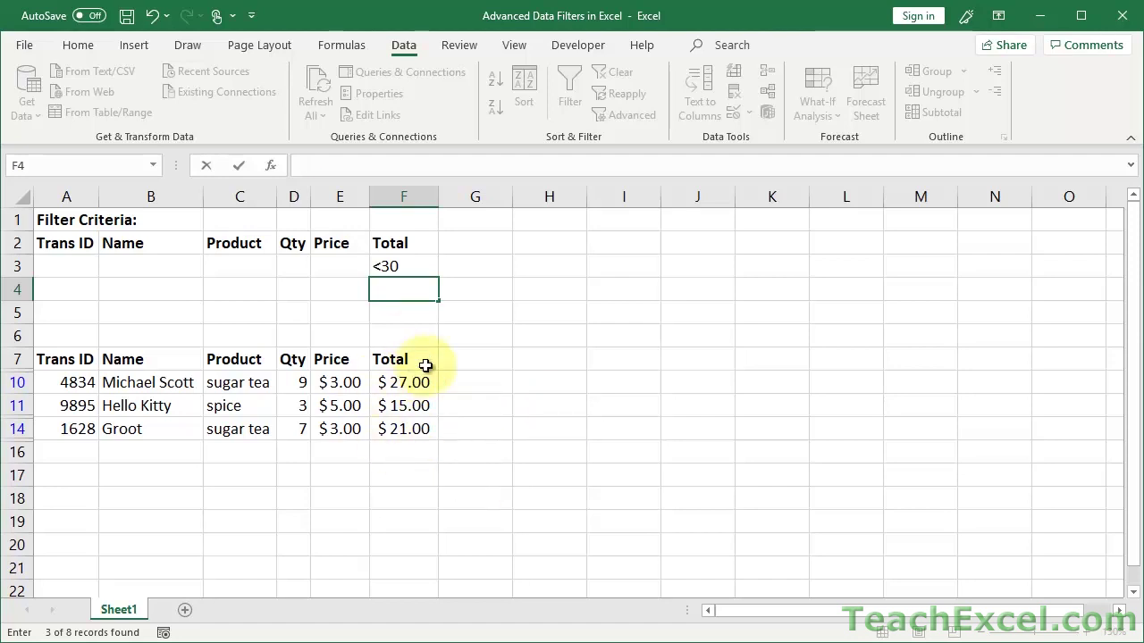
key("Escape")
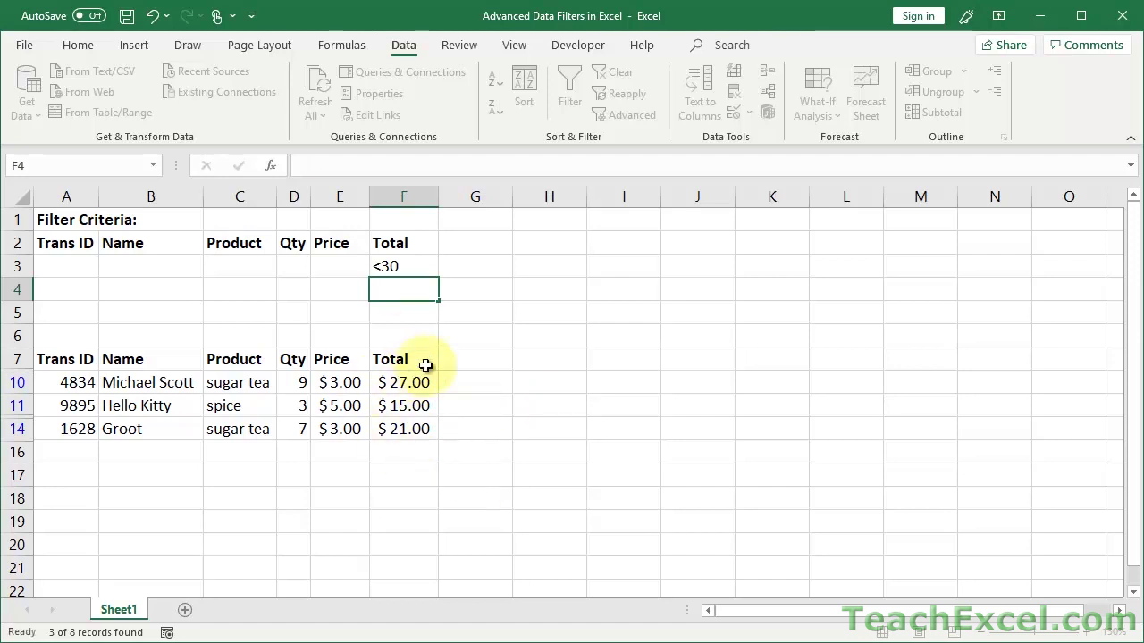
key("Up")
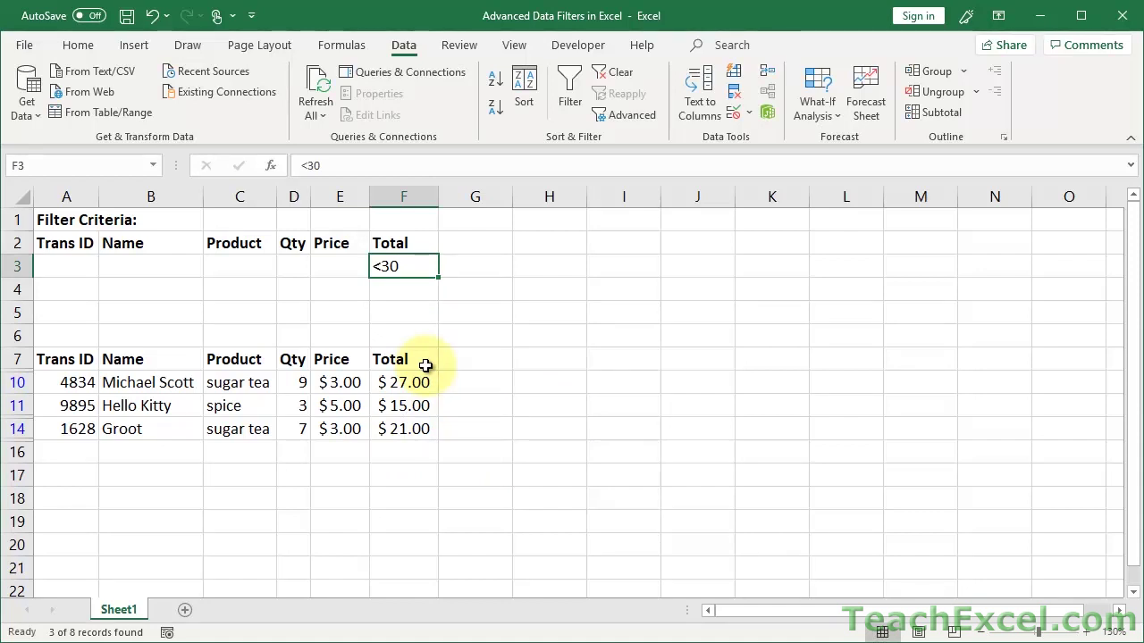
type("<")
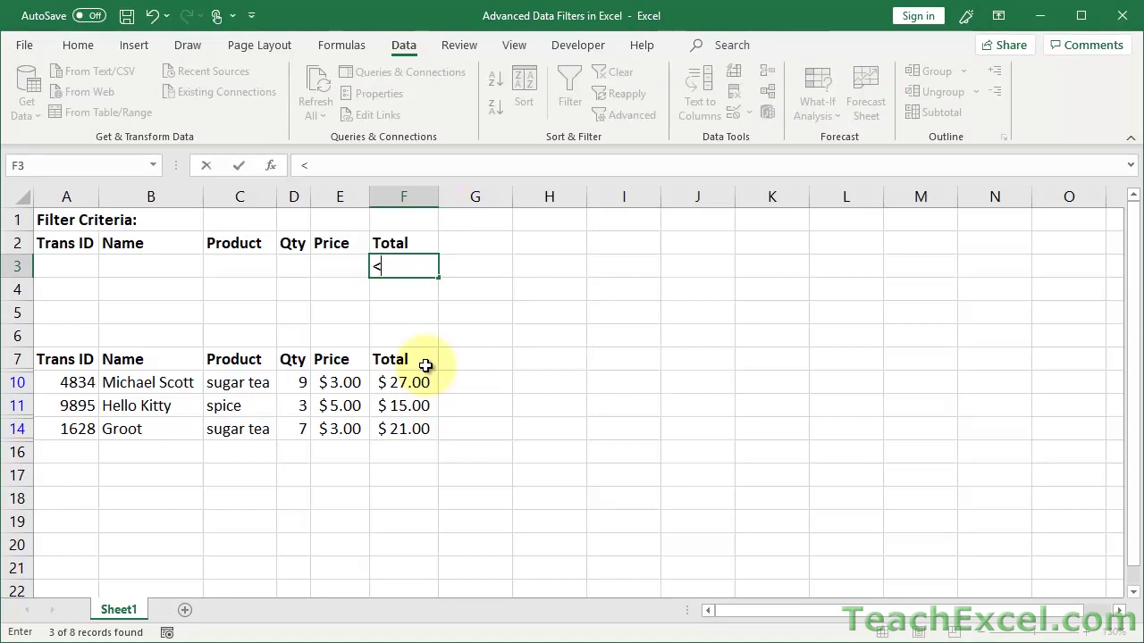
type(">")
type("15")
left_click(385, 383)
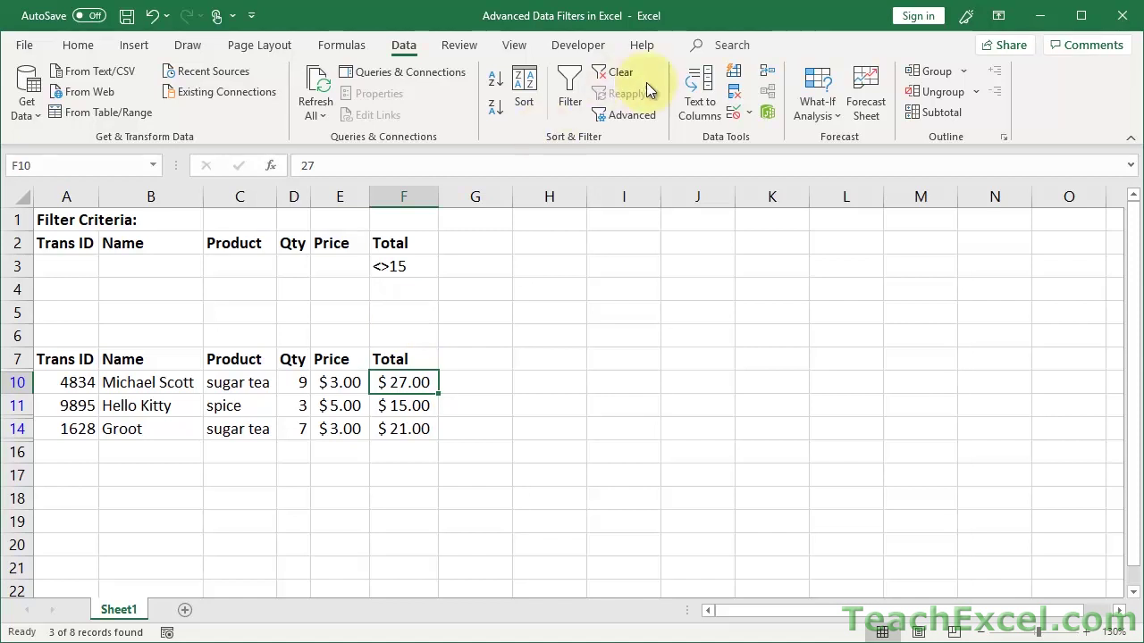
Clear the filter and reapply Advanced Filter, hiding only the $15.00 row.
left_click(622, 72)
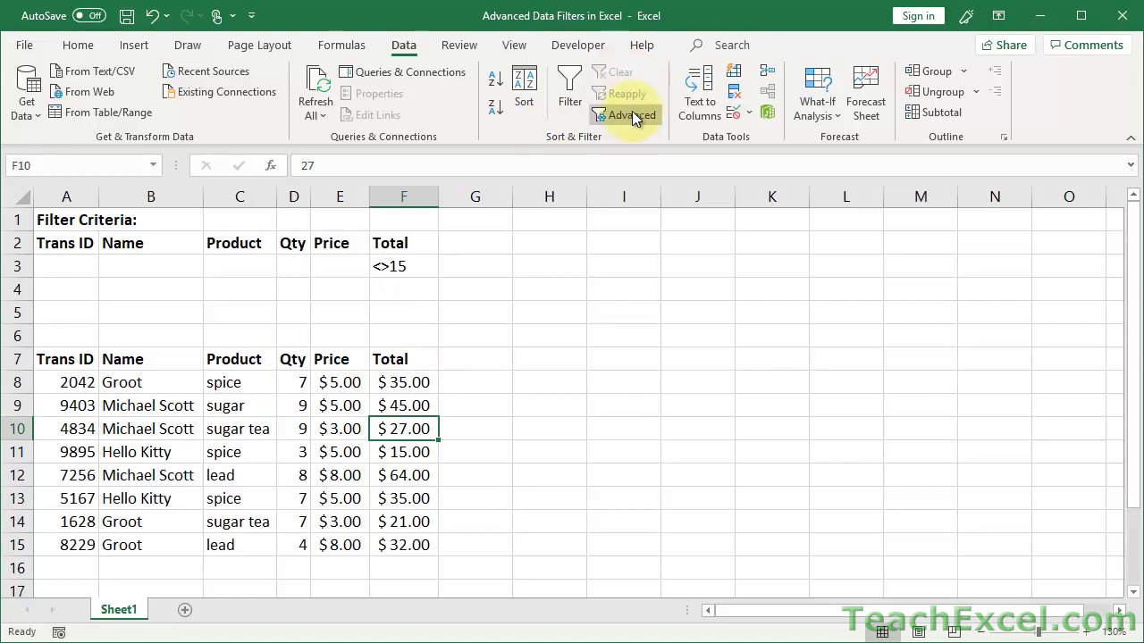
left_click(632, 114)
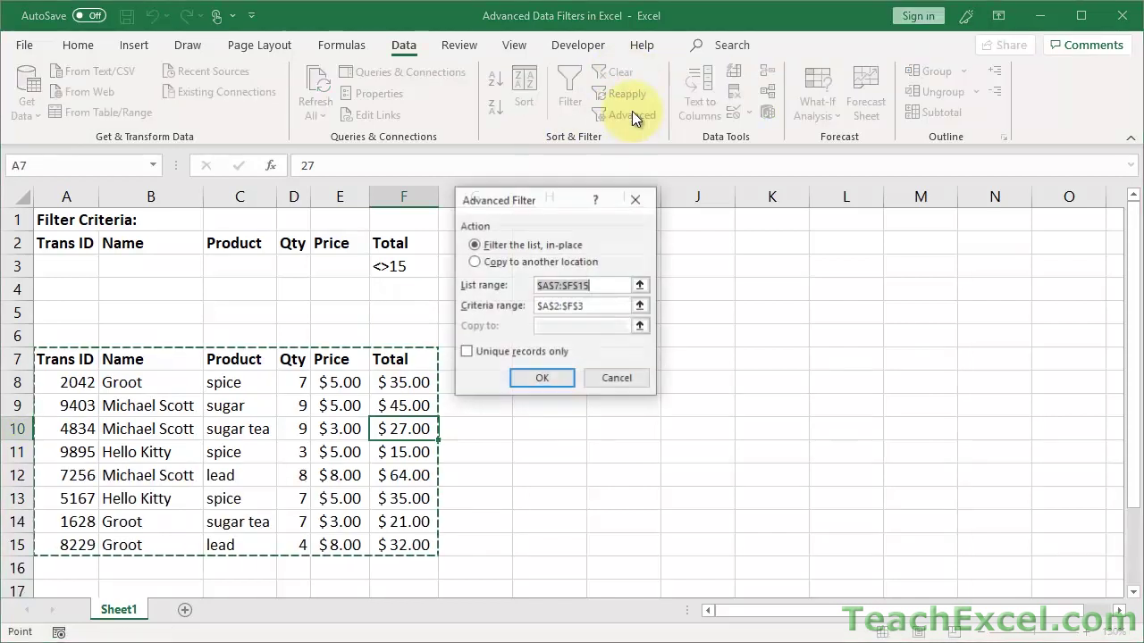
left_click(544, 379)
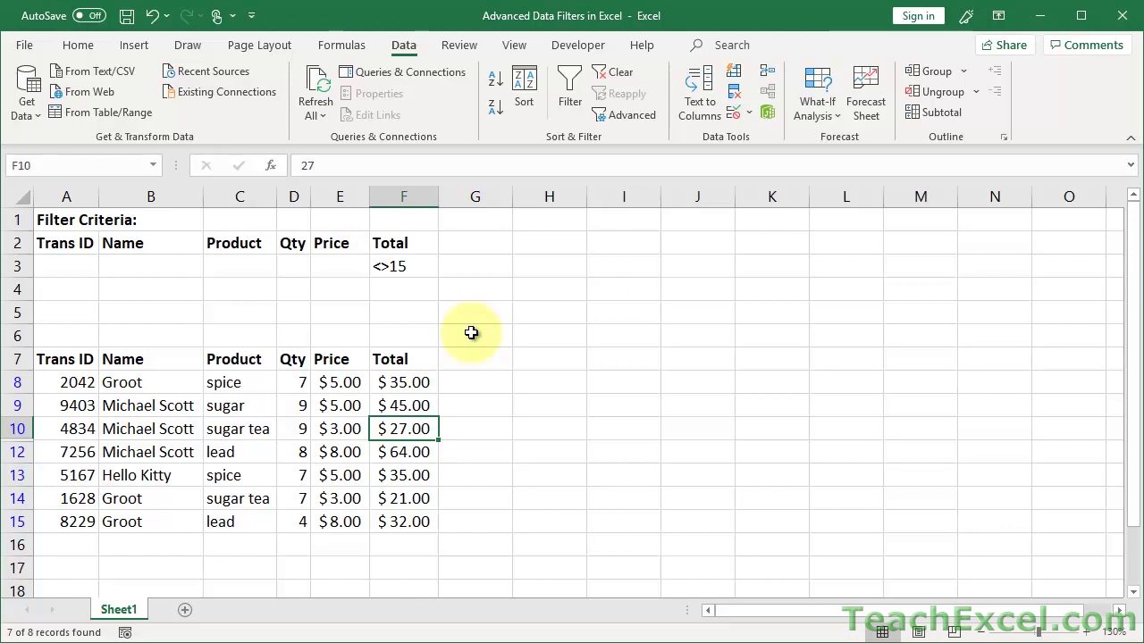
Change the Total criterion in F3 to 35.
left_click(415, 266)
type("35")
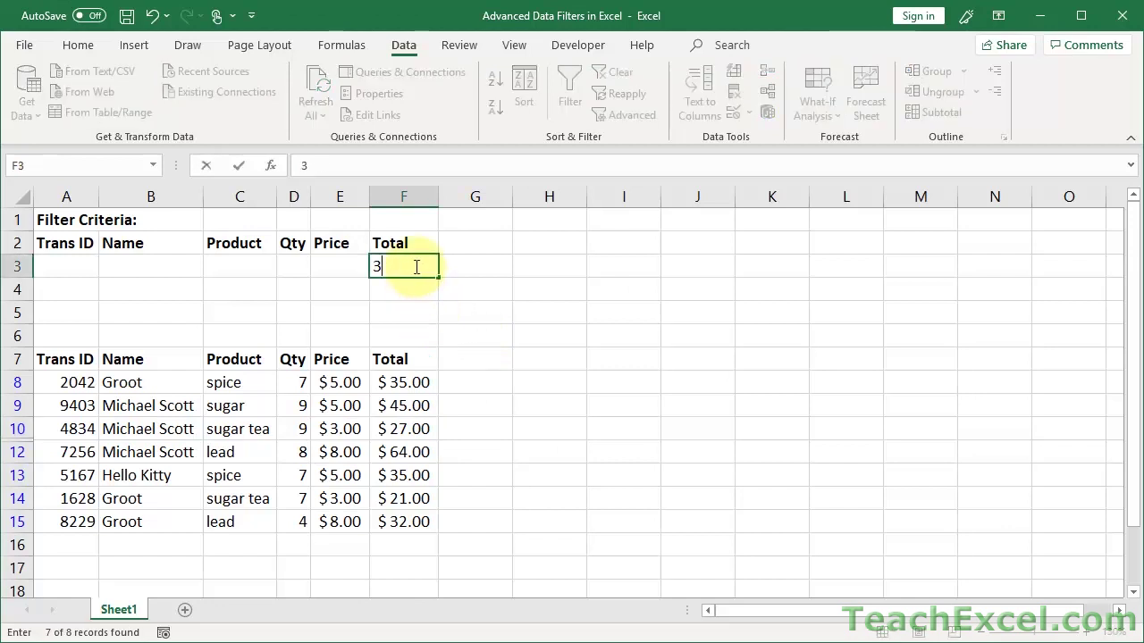
left_click(416, 267)
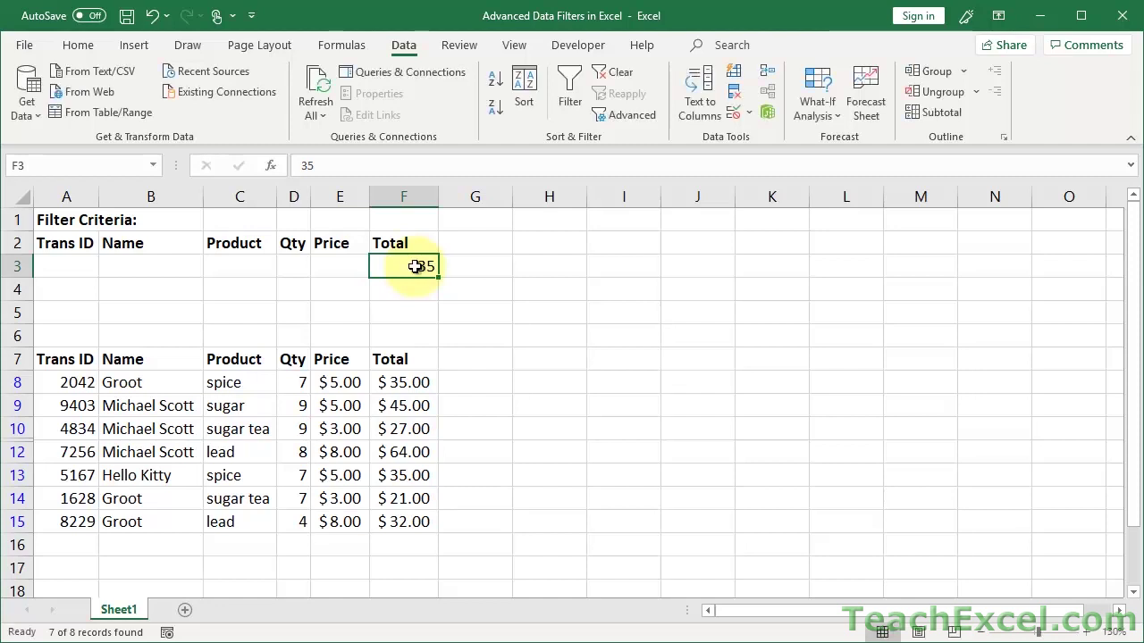
Clear the filter and reapply Advanced Filter, leaving only the two $35.00 rows.
left_click(623, 83)
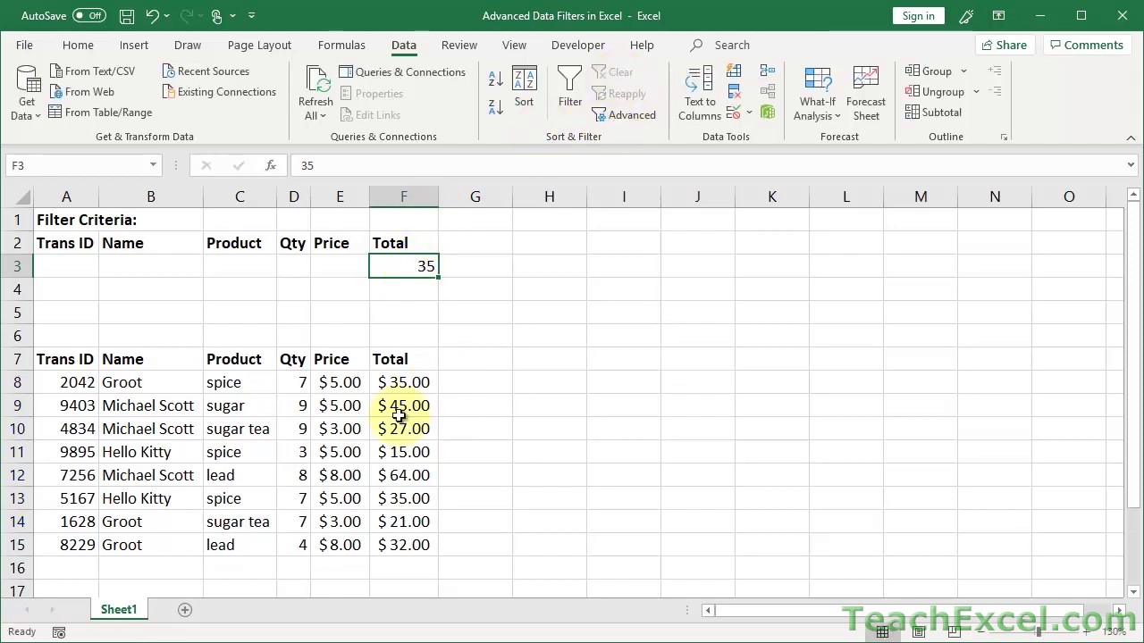
left_click(400, 407)
left_click(627, 114)
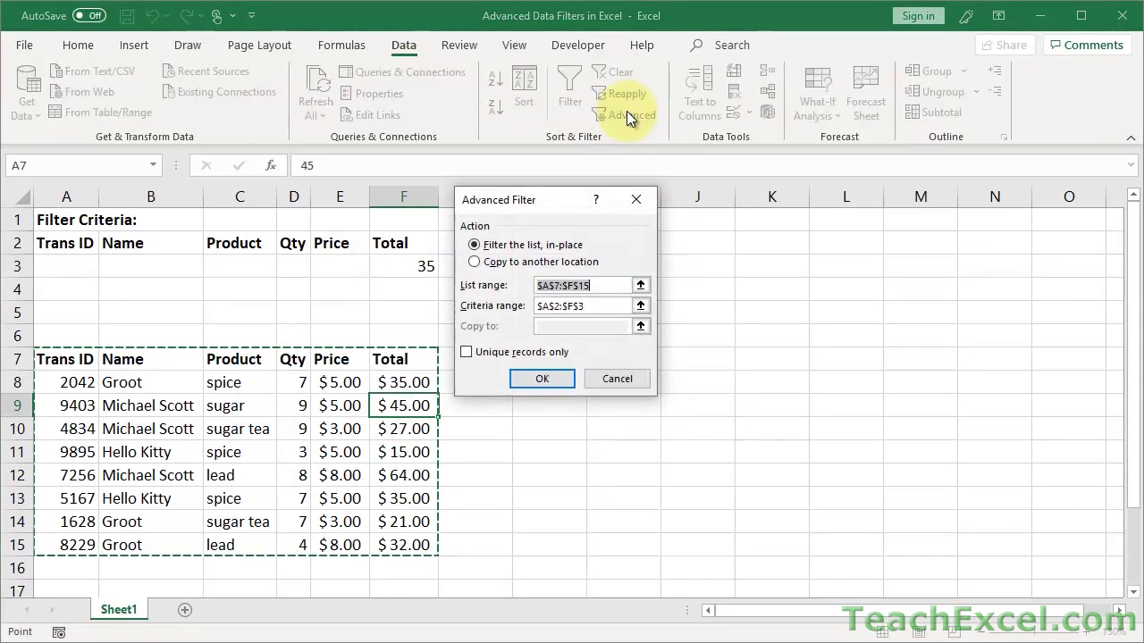
left_click(591, 306)
left_click(544, 379)
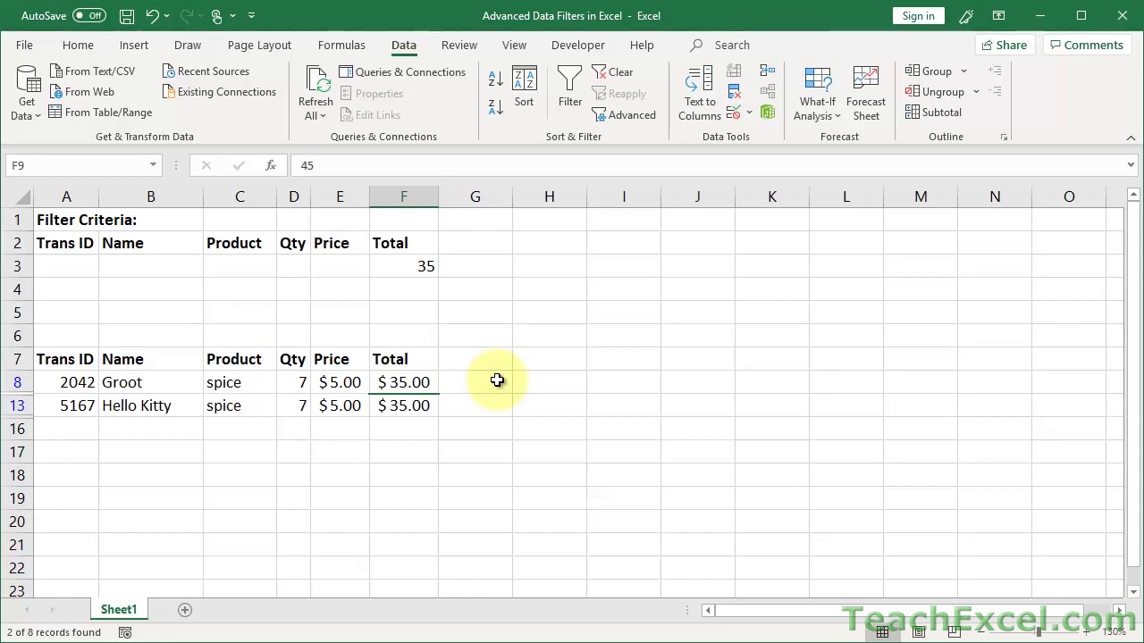
Remove the 35 Total criterion and filter the table on Product spice.
left_click(617, 72)
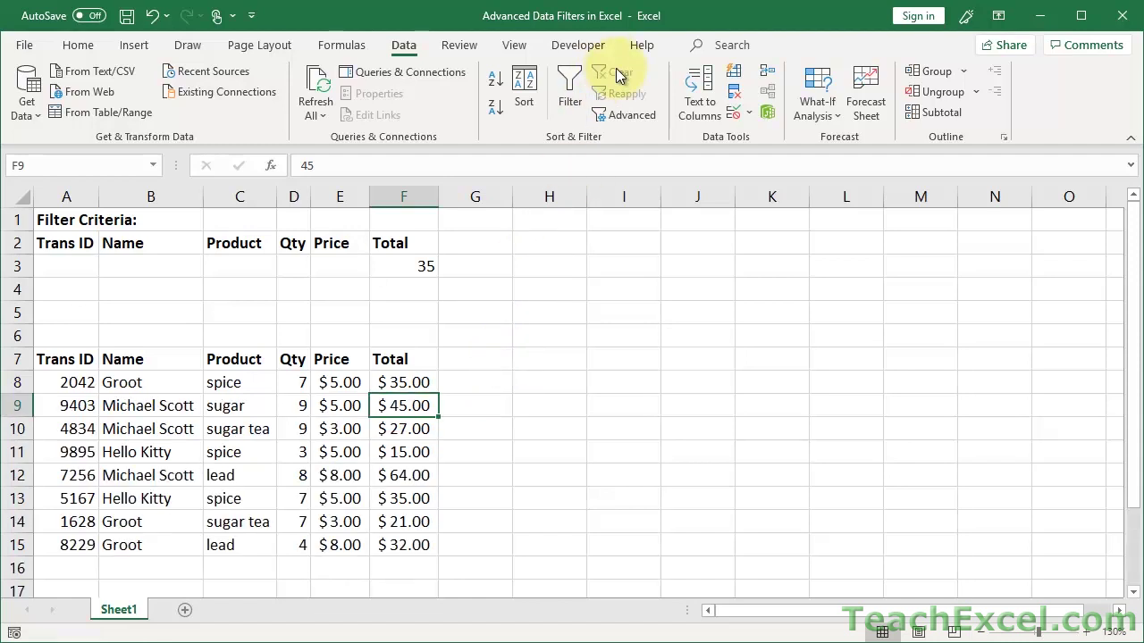
left_click(415, 264)
key("Delete")
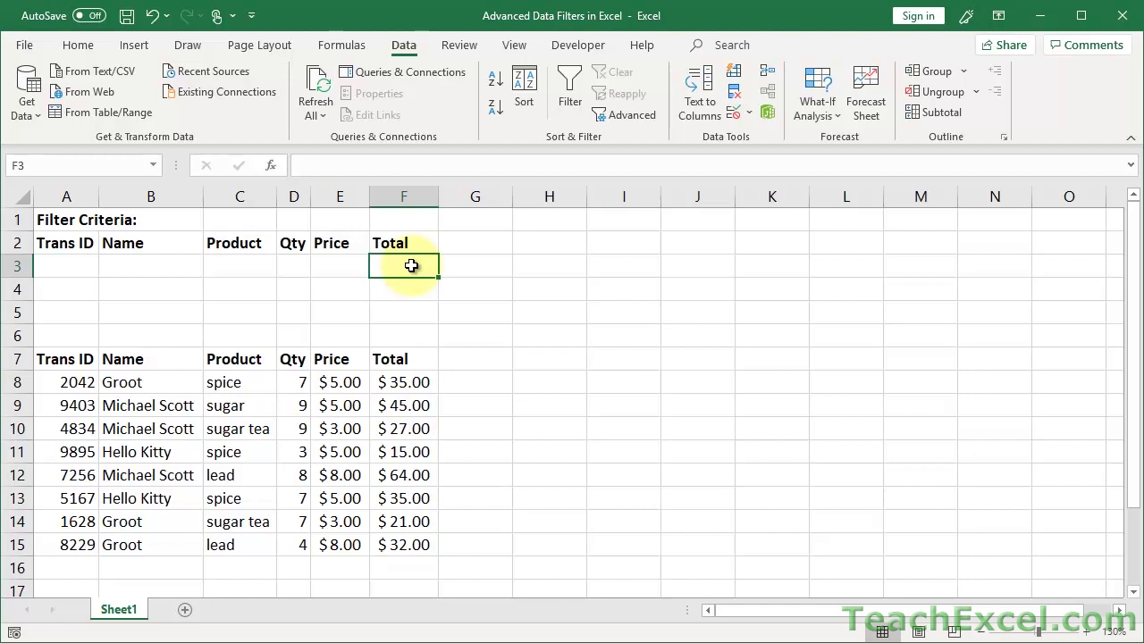
left_click(236, 272)
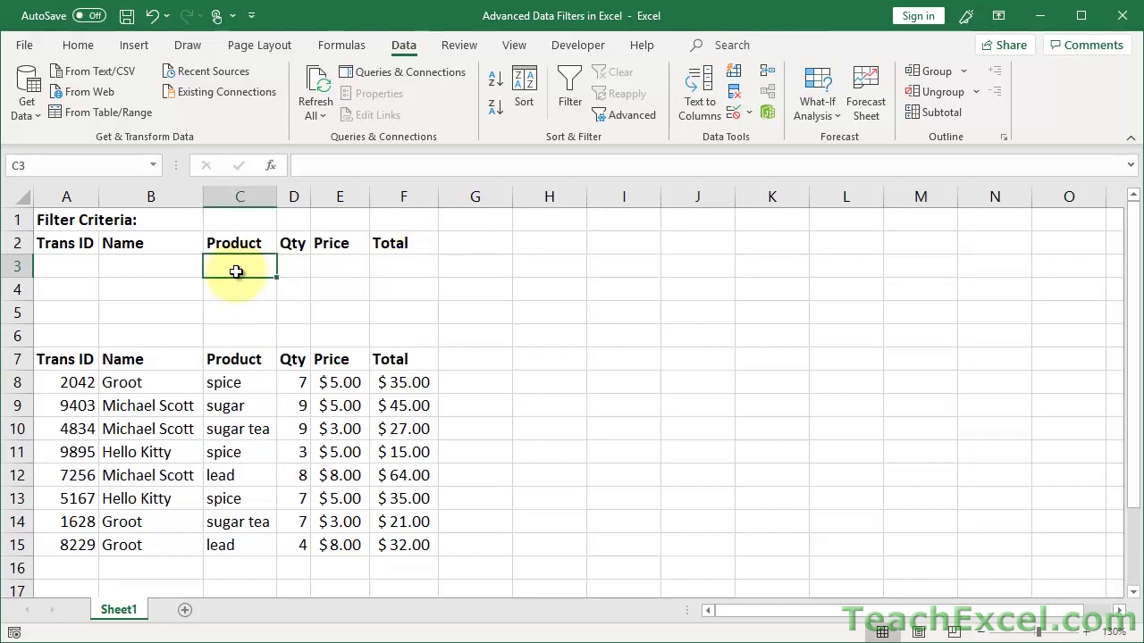
type("spice")
key("ctrl+Return")
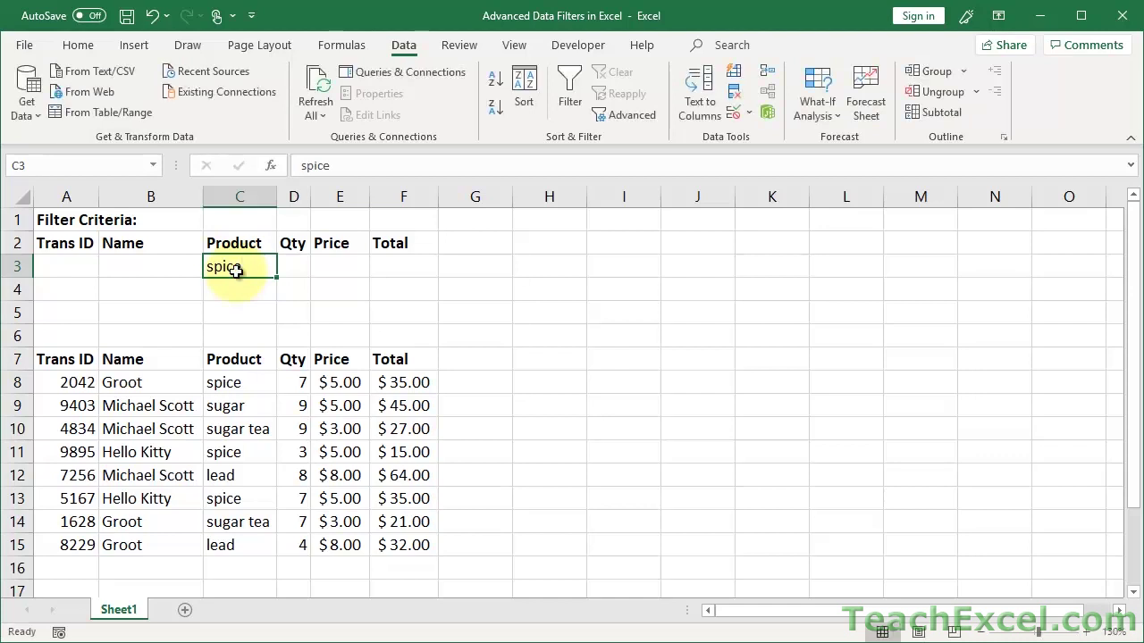
left_click(379, 414)
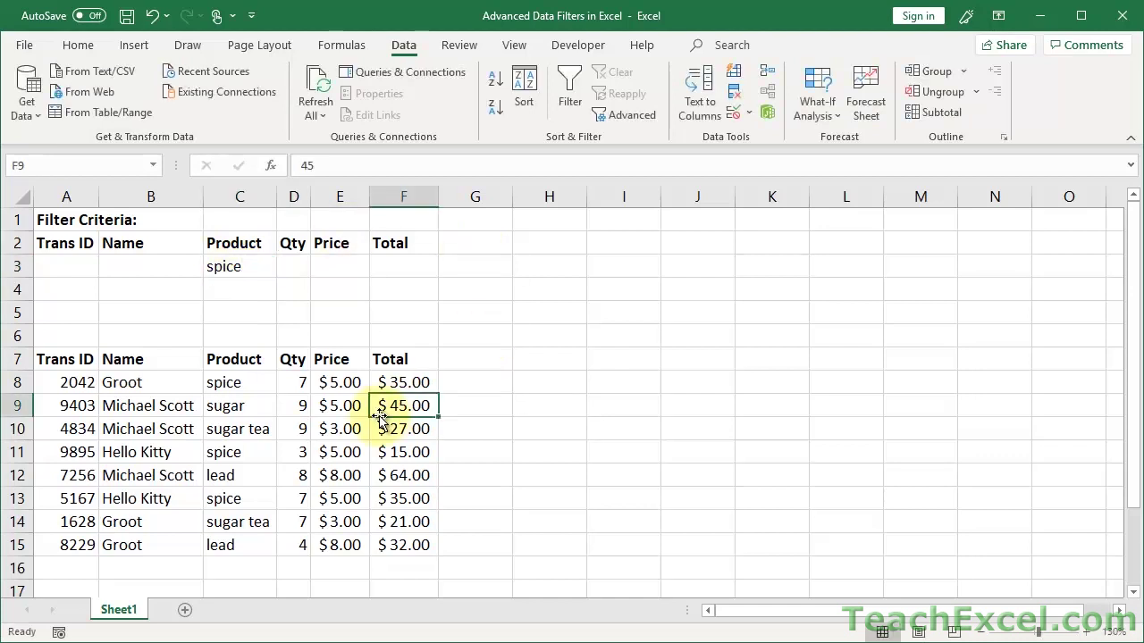
left_click(619, 116)
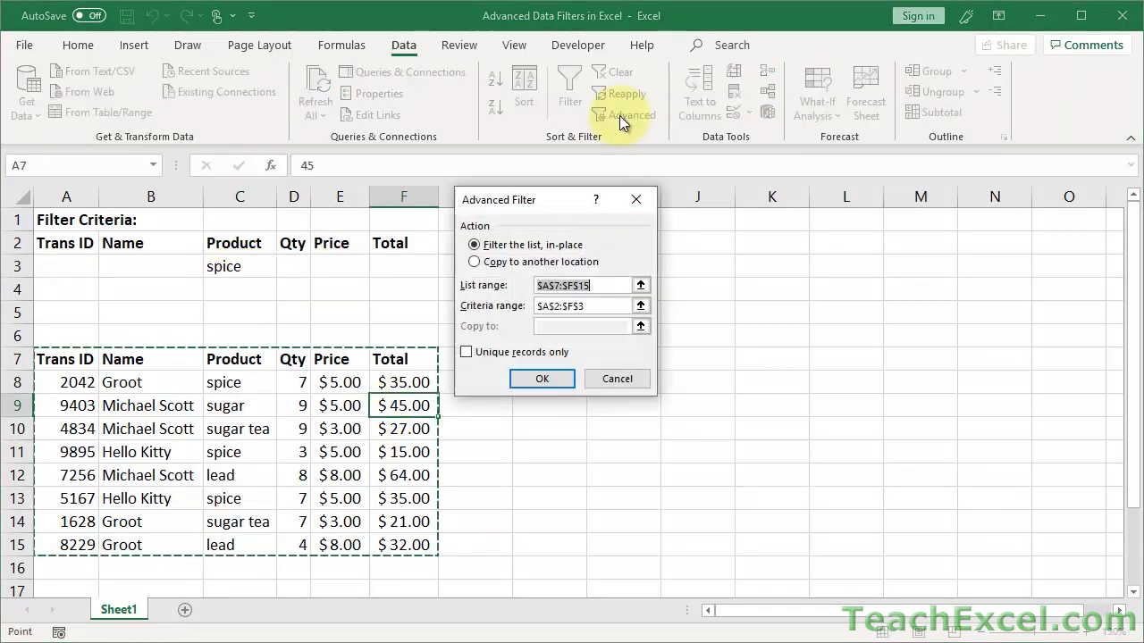
left_click(539, 379)
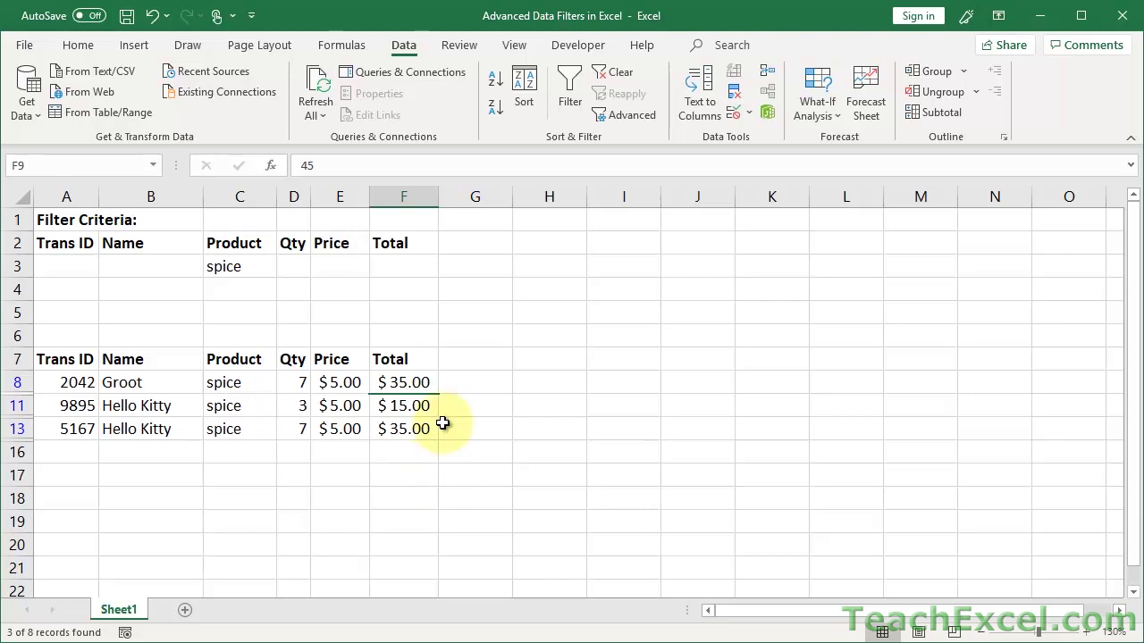
Change the Product criterion to sugar and reapply the Advanced Filter.
left_click(614, 75)
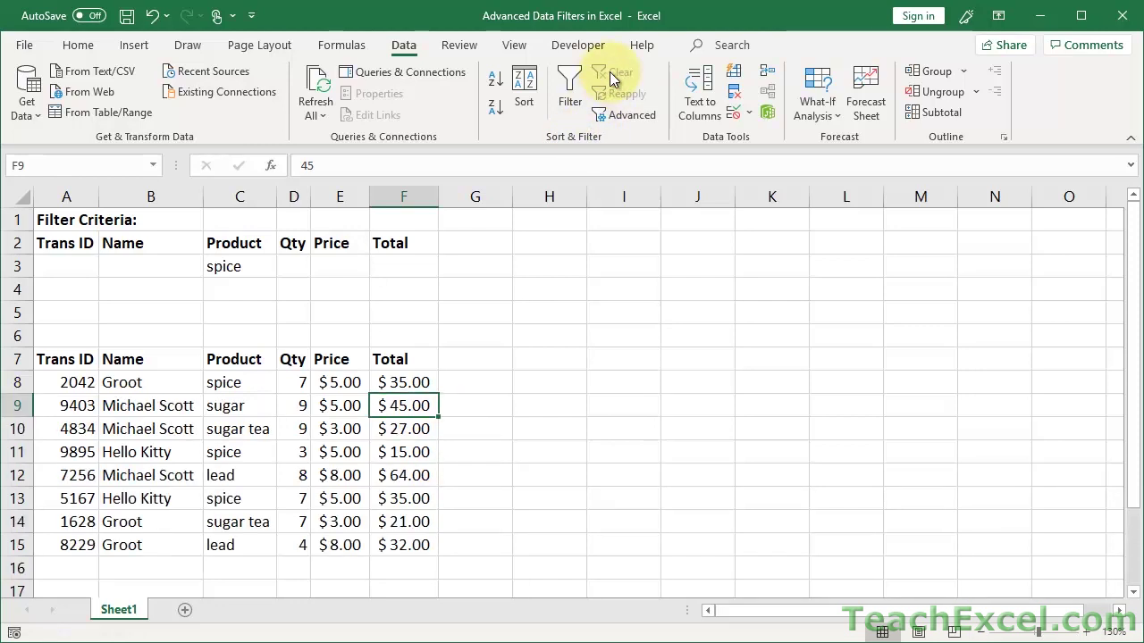
left_click(236, 266)
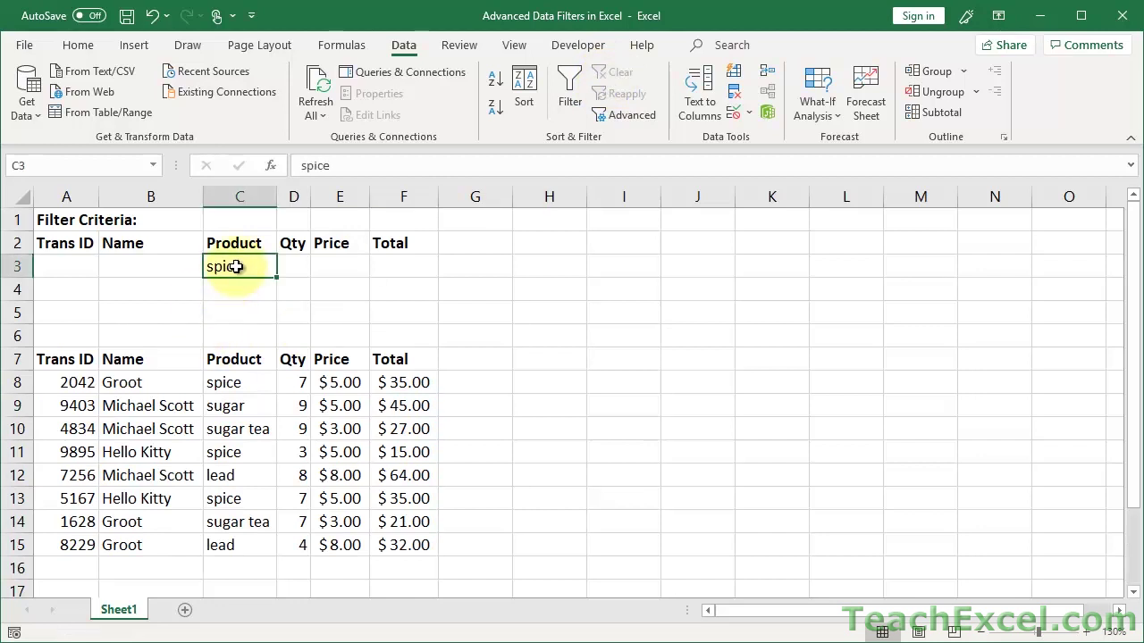
type("sugar")
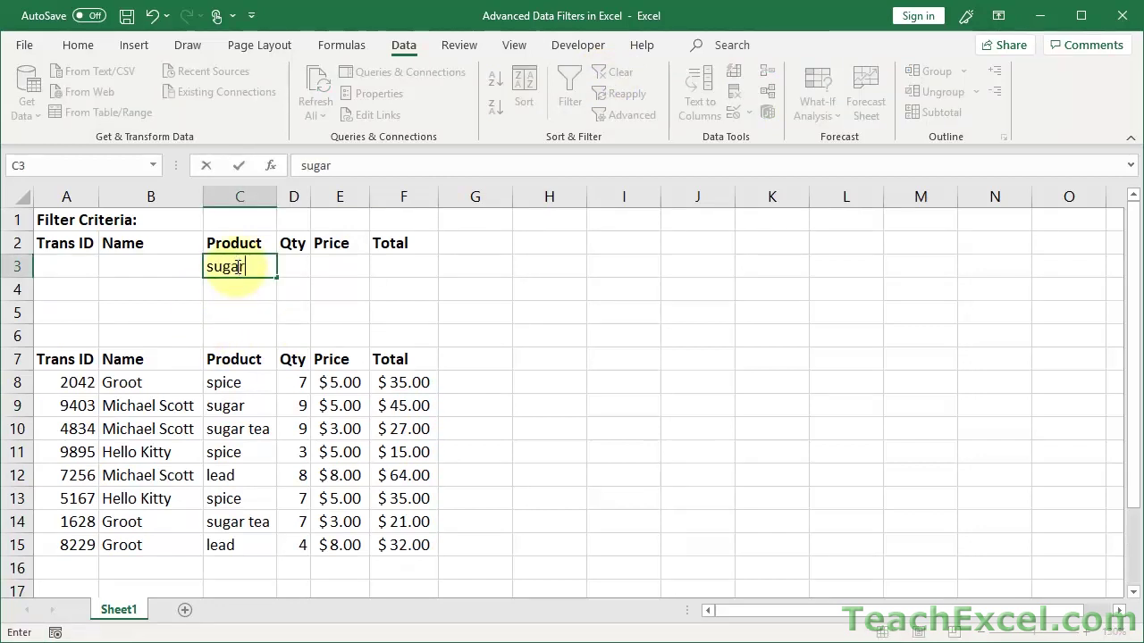
key("ctrl+Return")
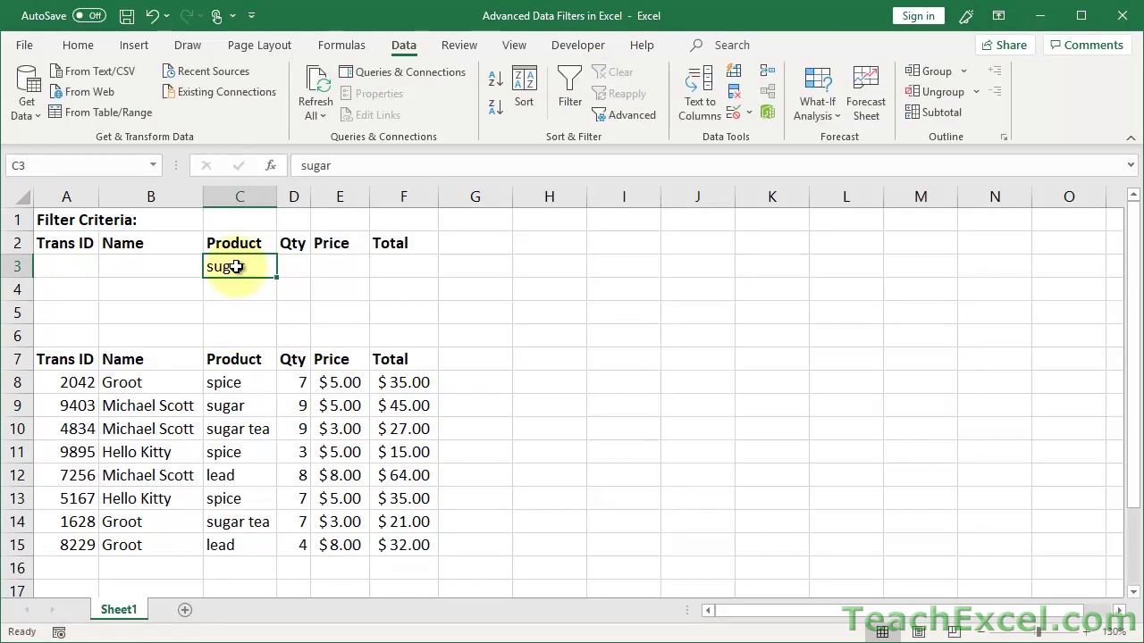
left_click(234, 408)
left_click(240, 430)
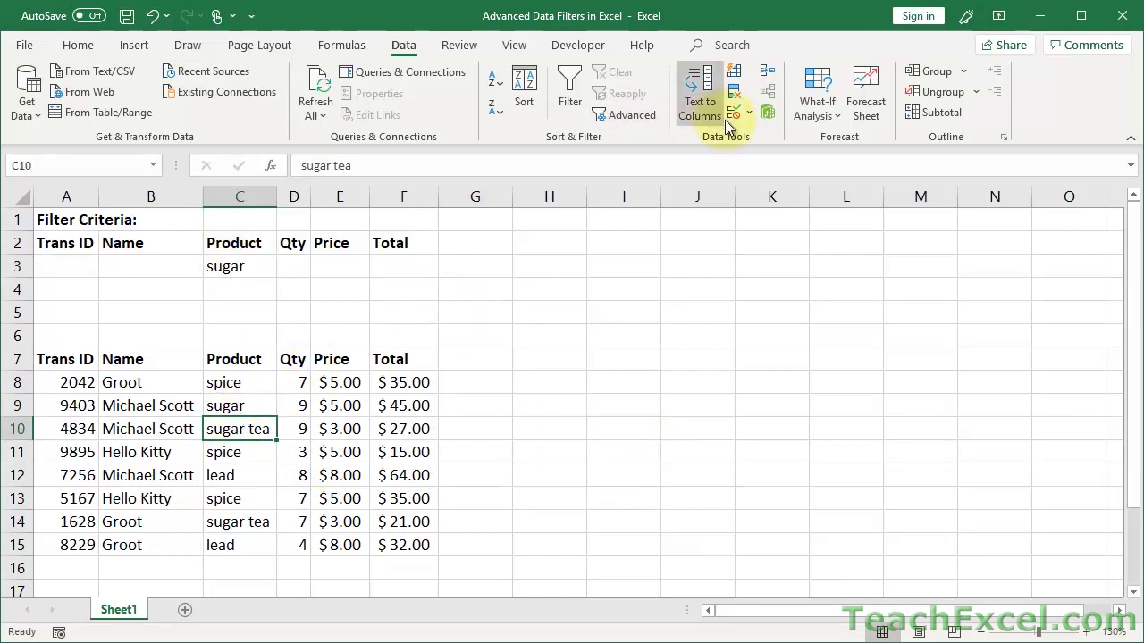
left_click(627, 123)
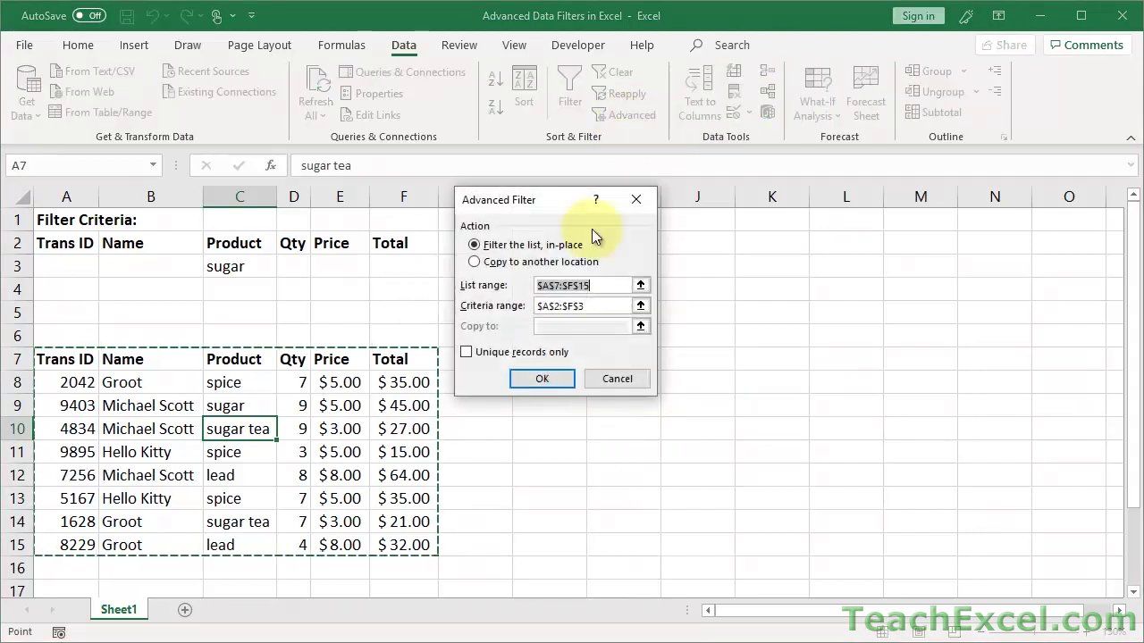
left_click(546, 379)
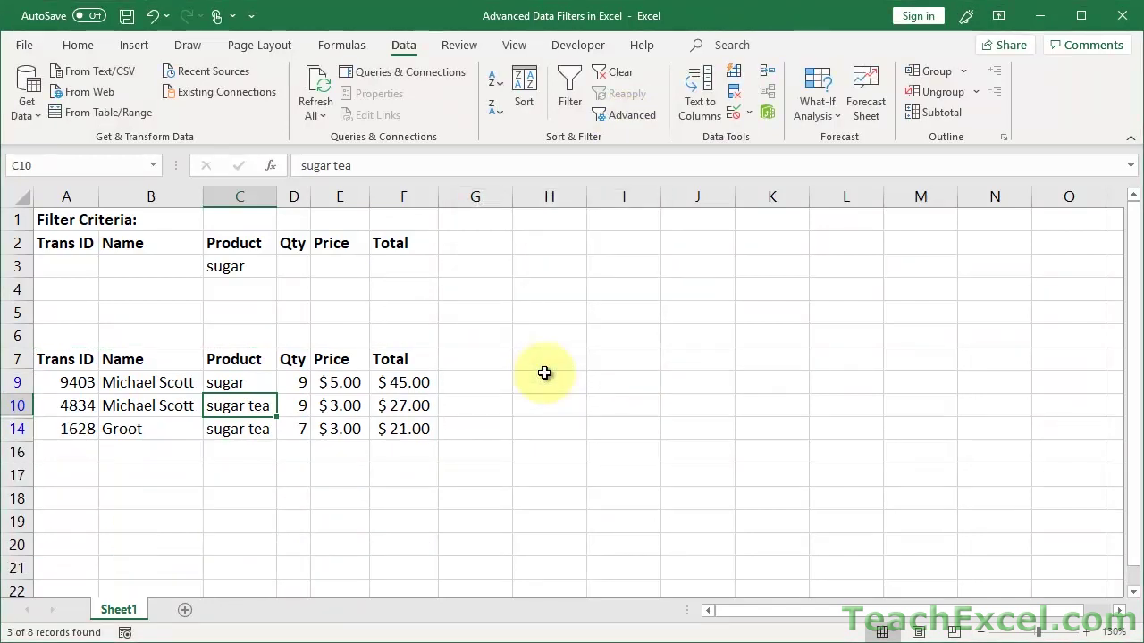
Inspect the filtered sugar and sugar tea entries in C9 and C10.
left_click(257, 383)
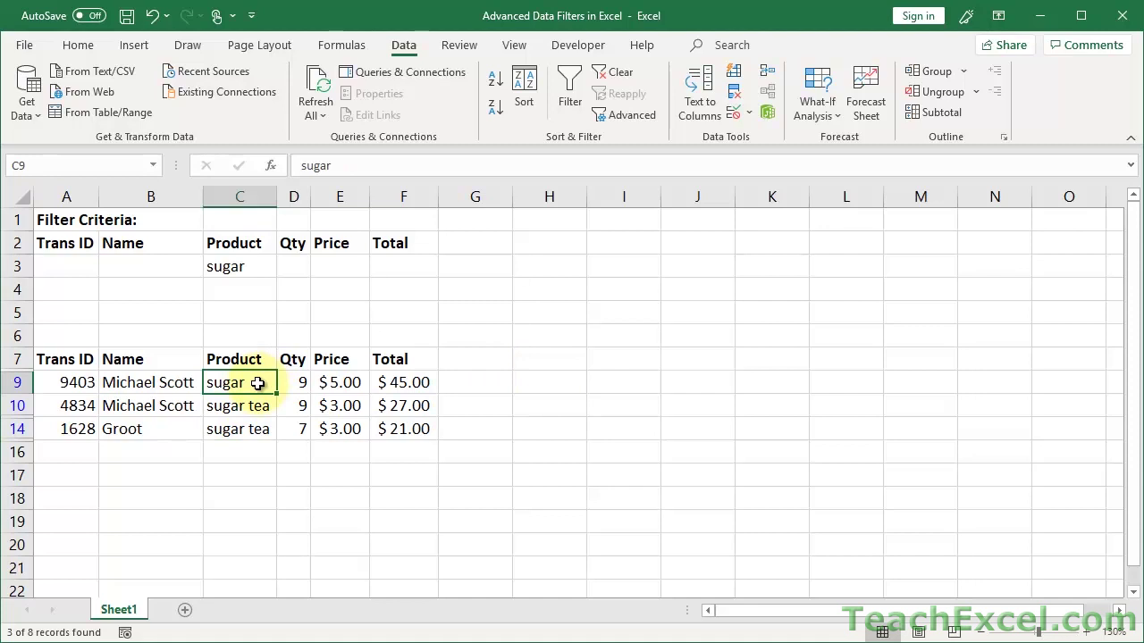
left_click(249, 267)
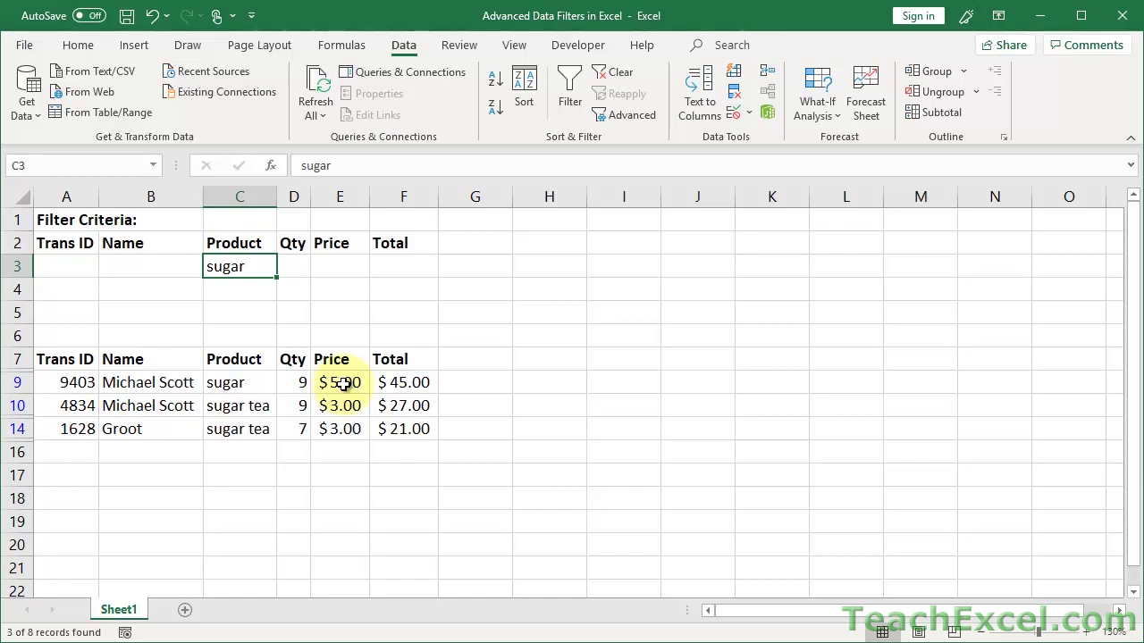
left_click(254, 386)
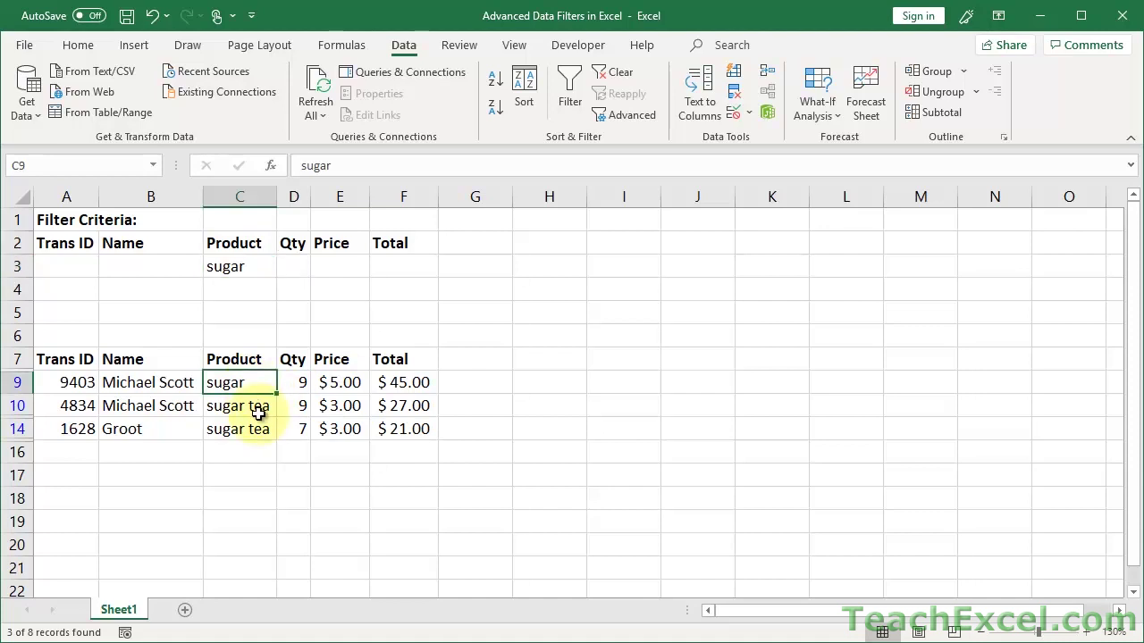
left_click(259, 410)
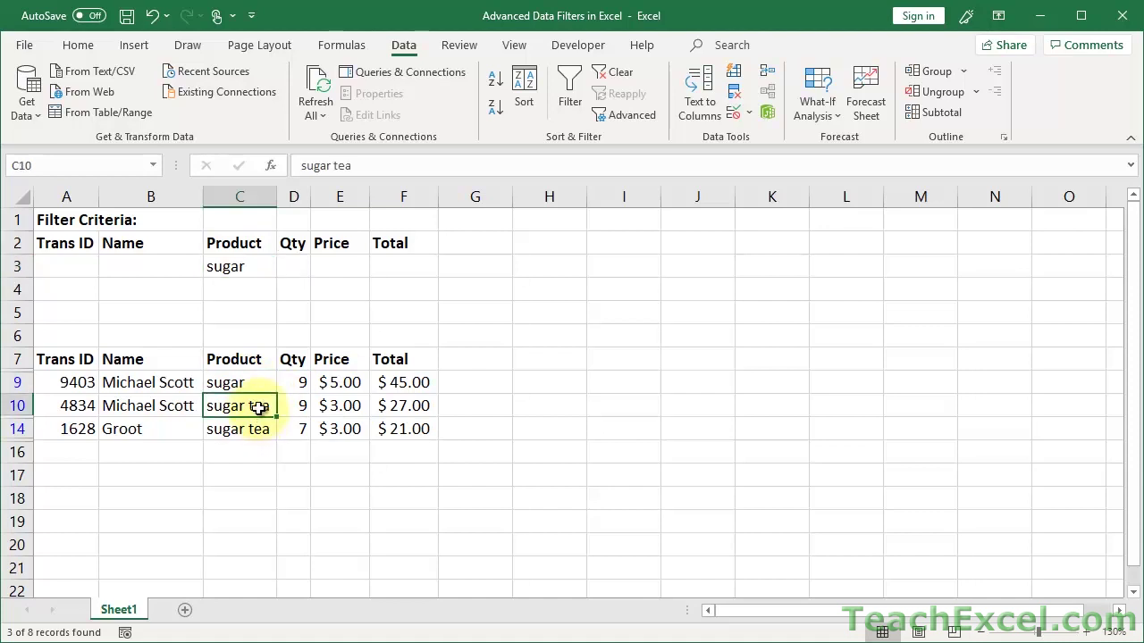
left_click(255, 266)
type("tes")
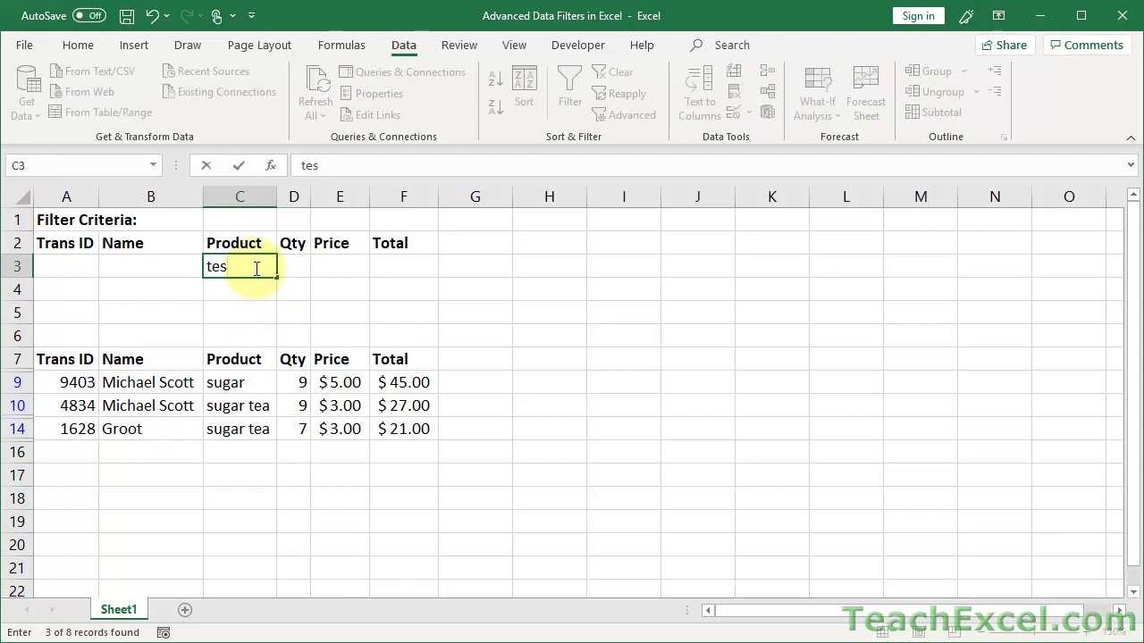
key("BackSpace")
type("a")
key("ctrl+Return")
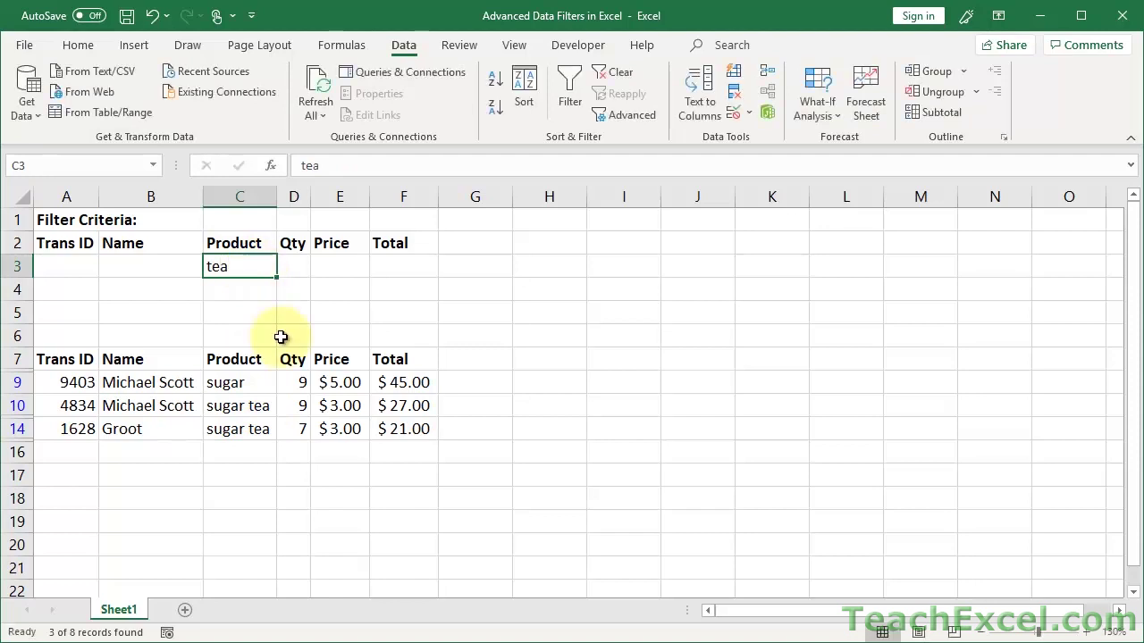
left_click(293, 388)
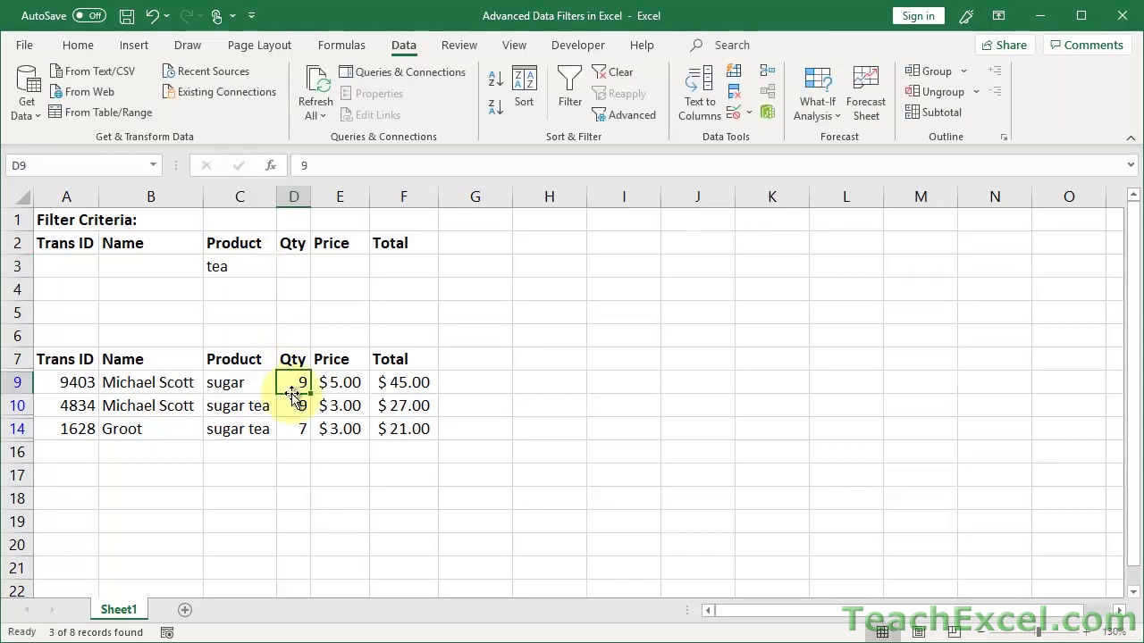
left_click(620, 73)
left_click(622, 118)
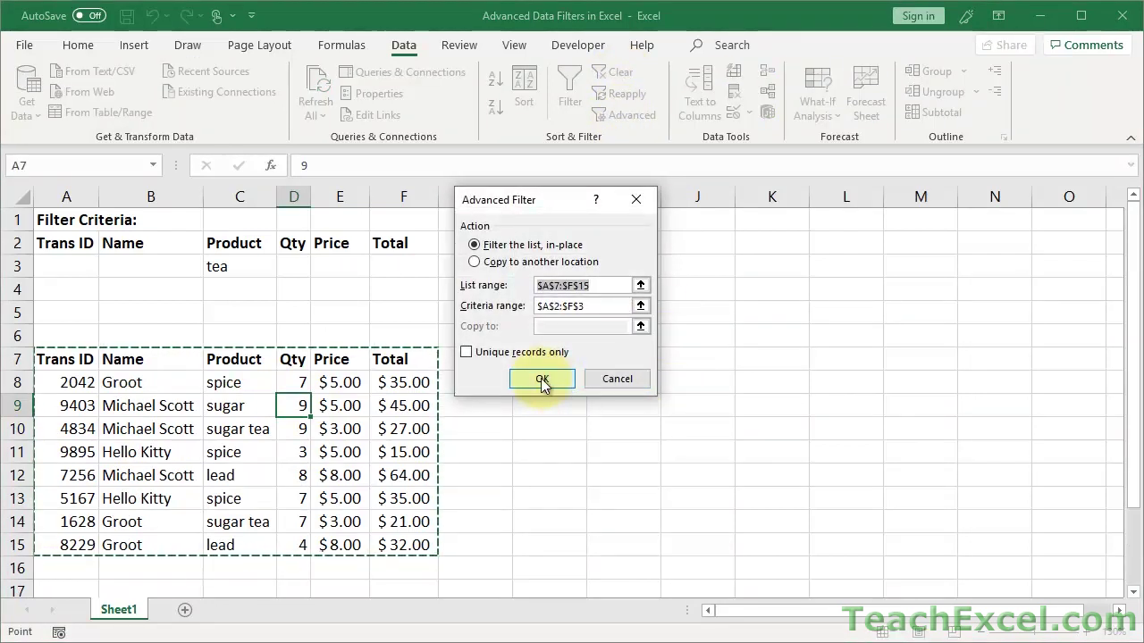
left_click(542, 379)
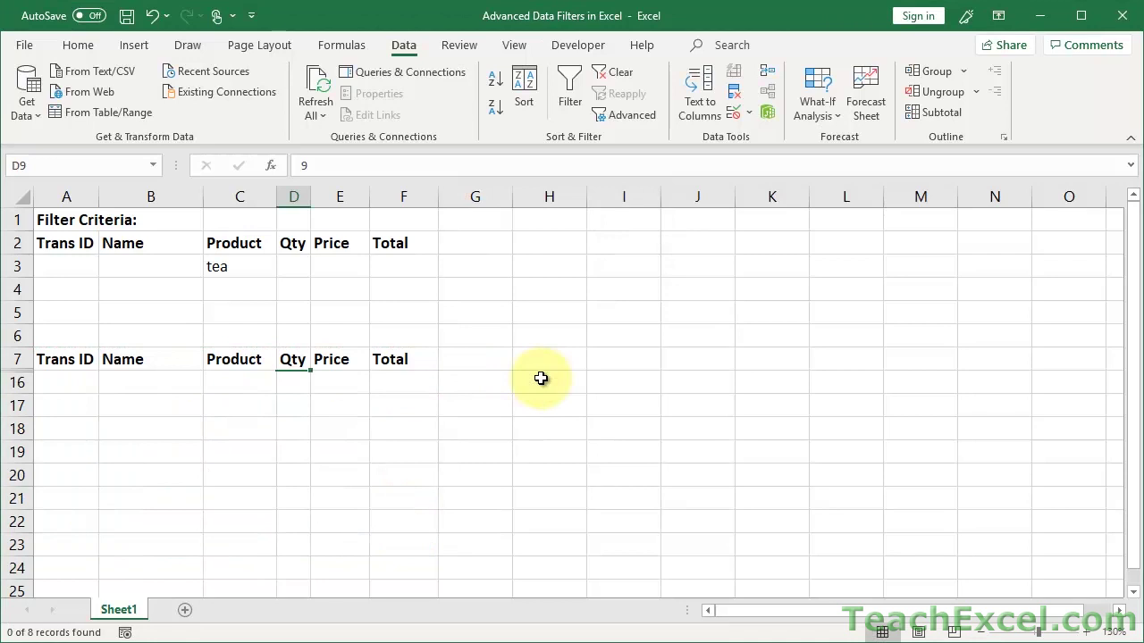
key("ctrl+z")
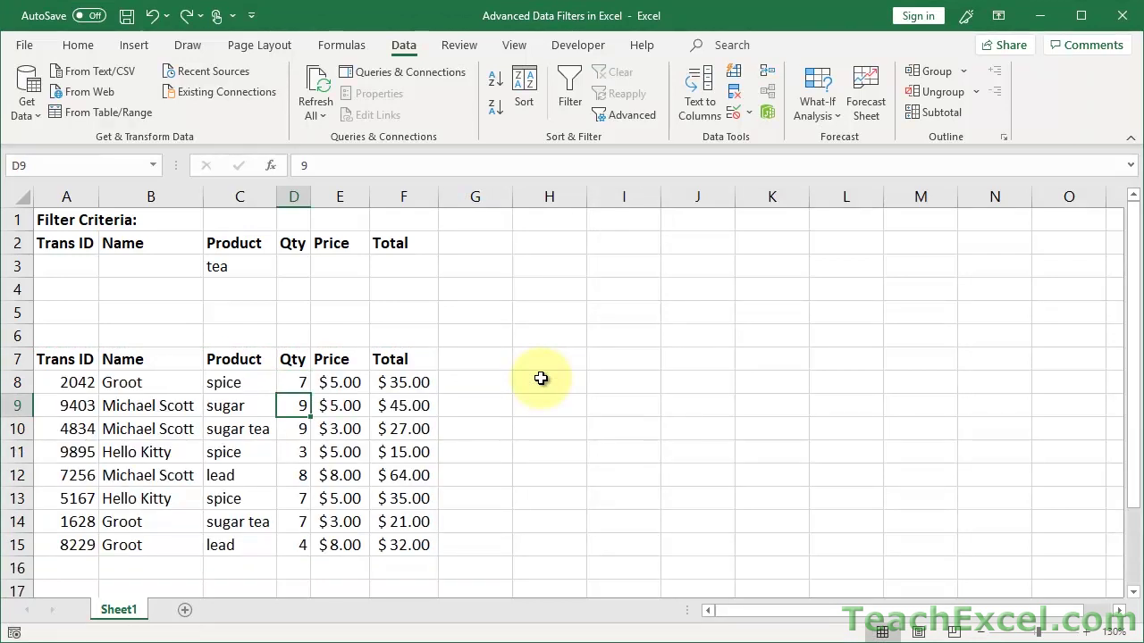
key("ctrl+z")
key("ctrl+z")
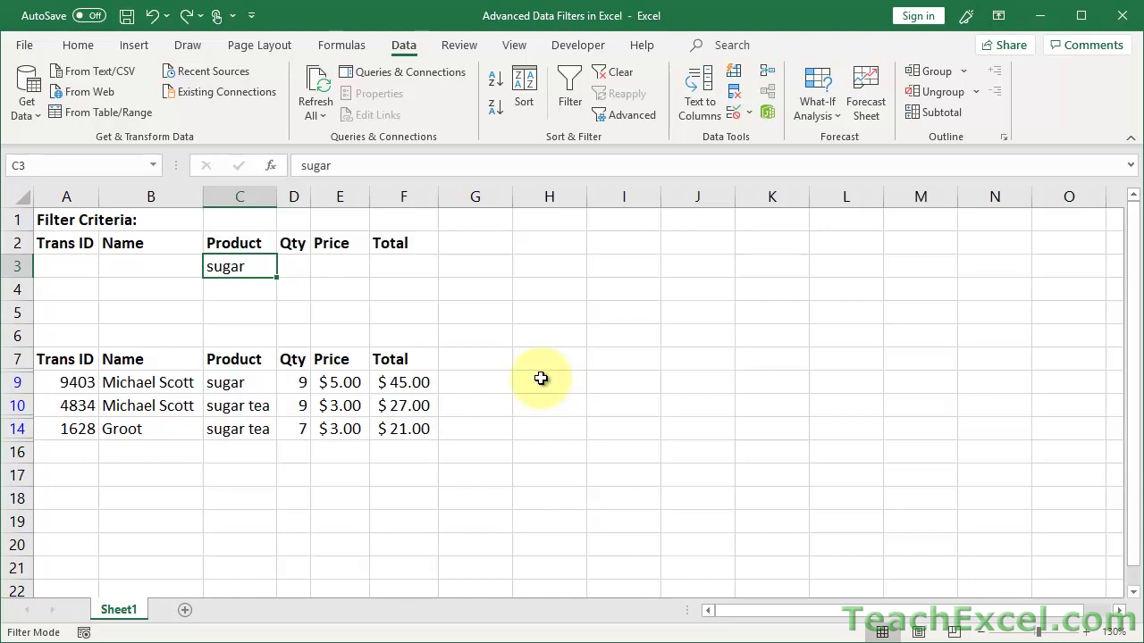
Enter the exact-match formula ="=sugar" in C3 and review it.
type("=")
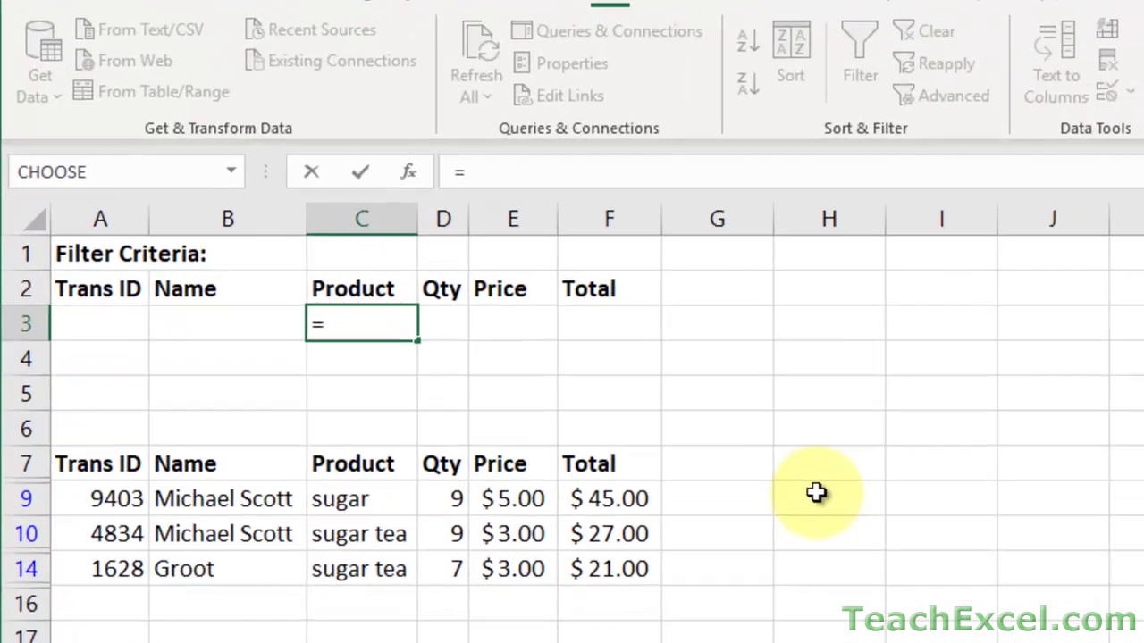
type("\"")
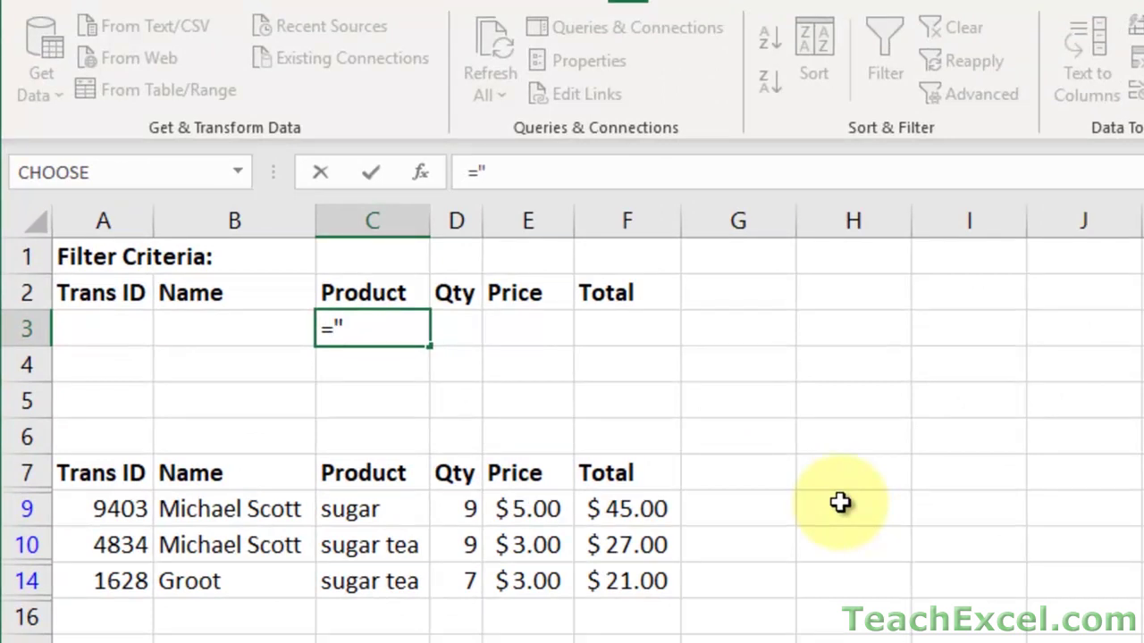
type("=sugar")
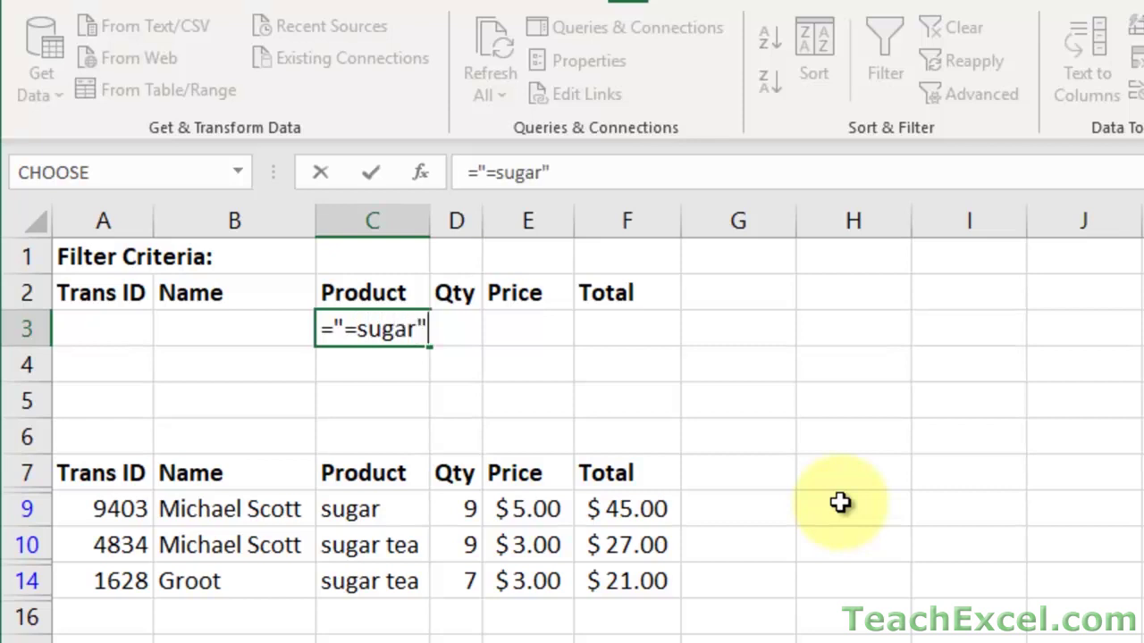
type("\"")
key("ctrl+Return")
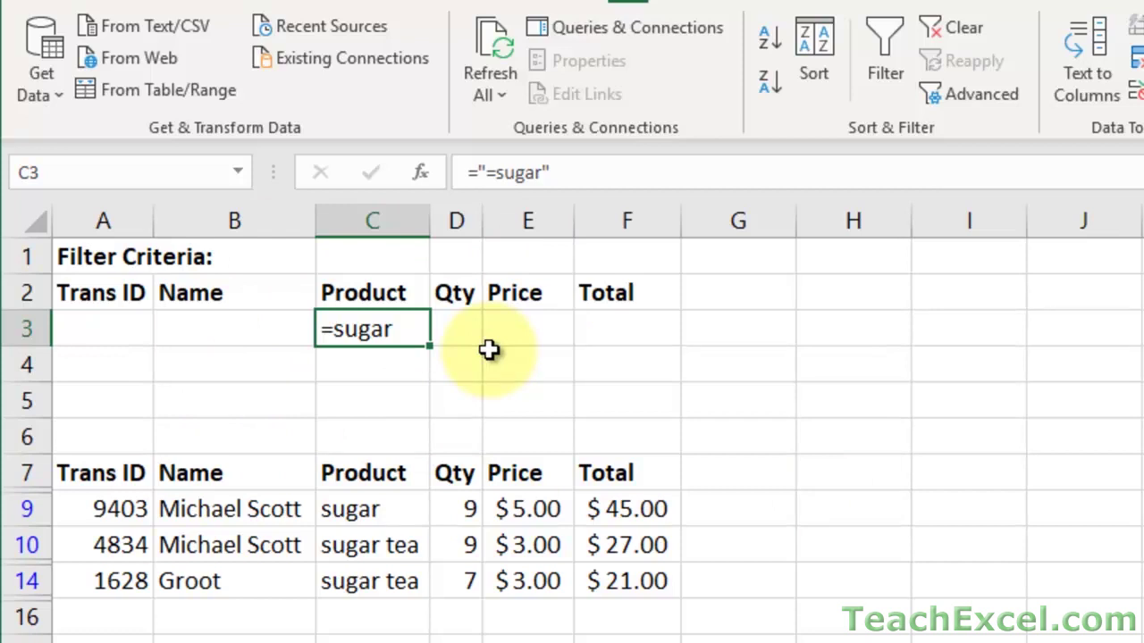
double_click(385, 327)
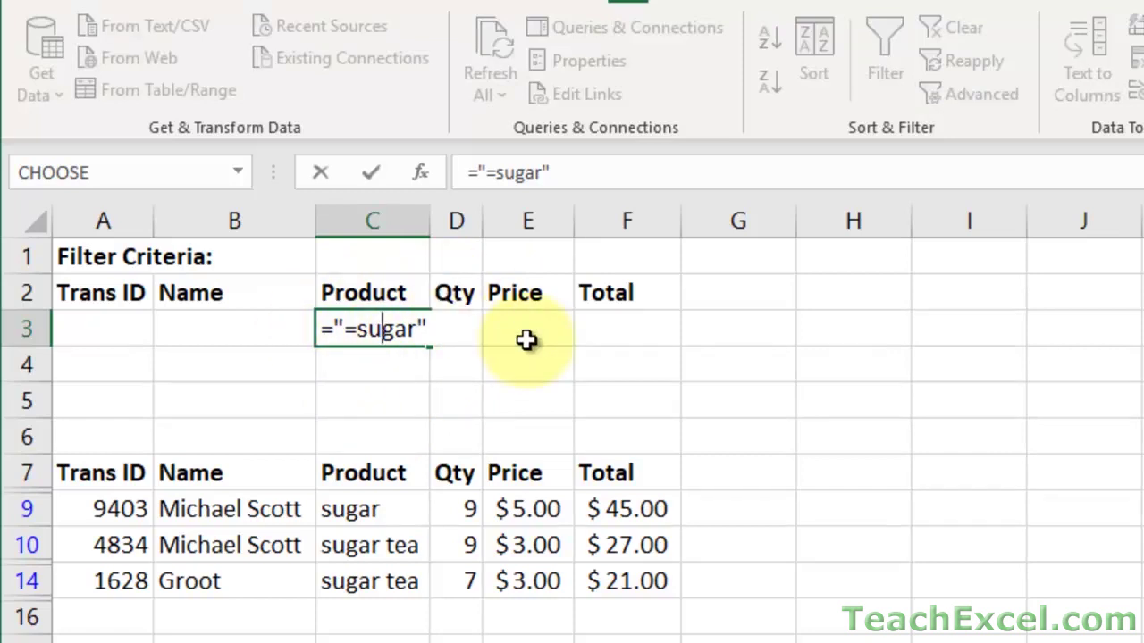
key("ctrl+Return")
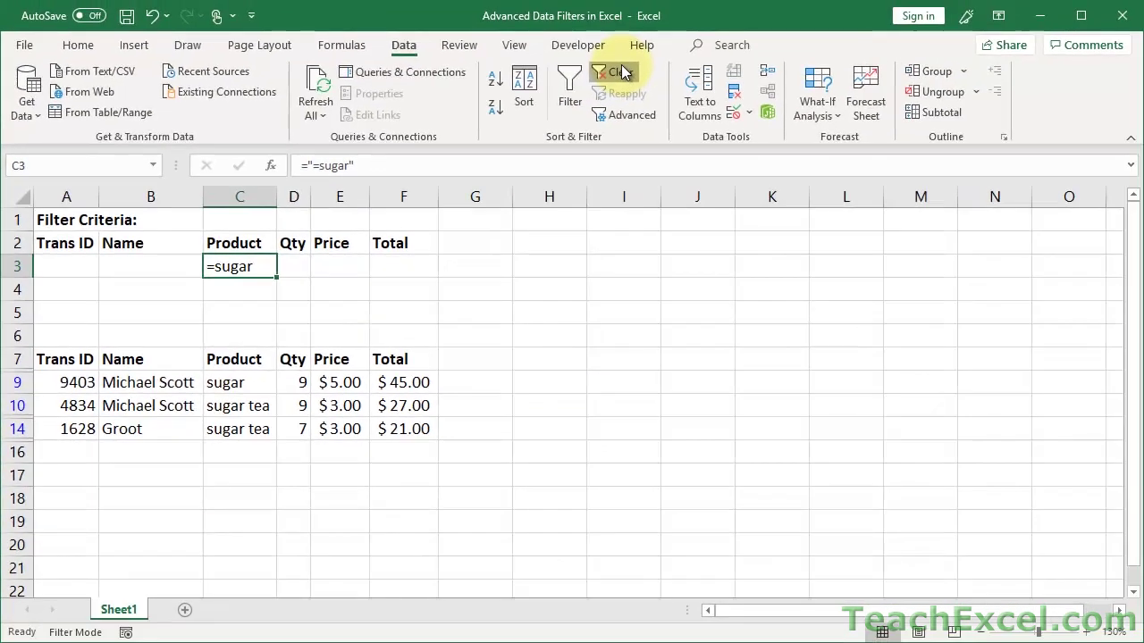
Clear and reapply the Advanced Filter so only the exact sugar row in C9 remains.
left_click(954, 27)
left_click(301, 426)
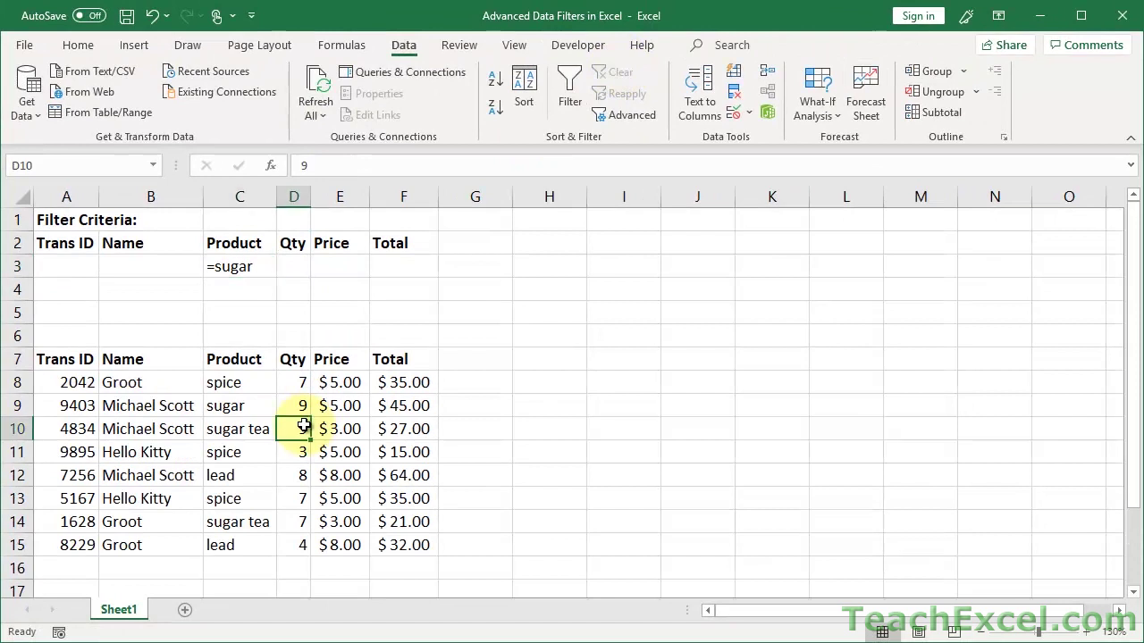
left_click(631, 116)
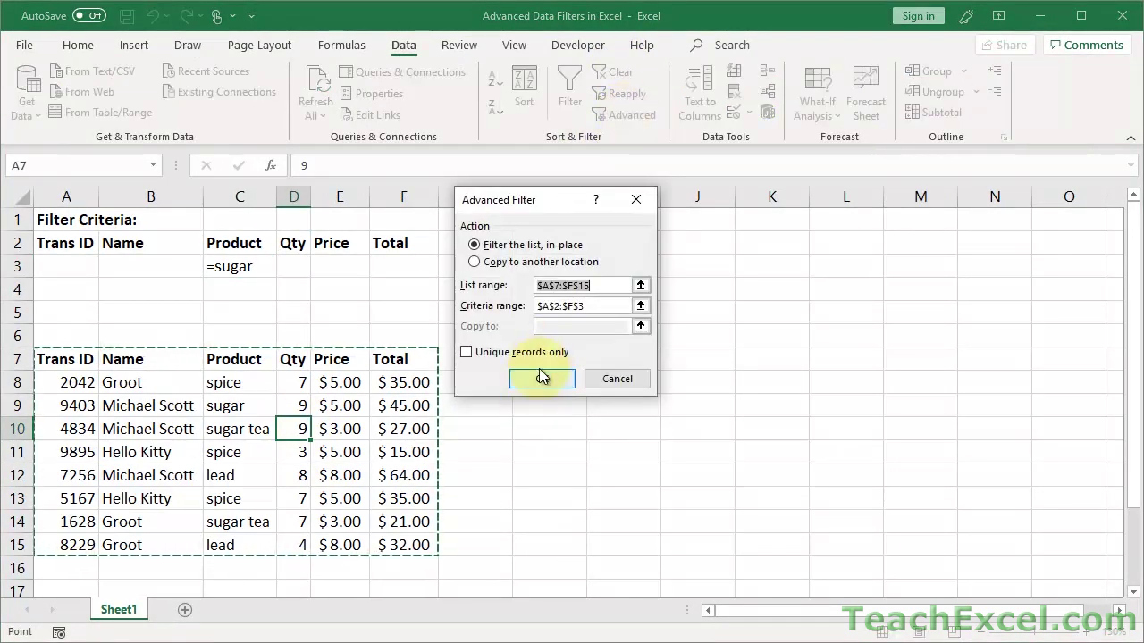
left_click(541, 377)
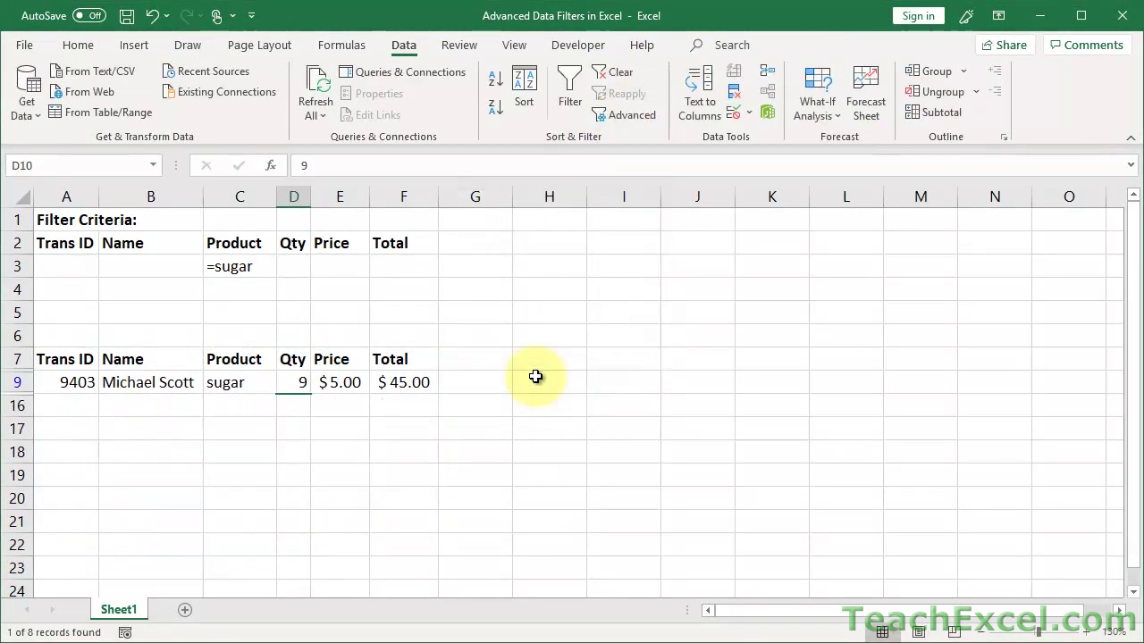
left_click(234, 392)
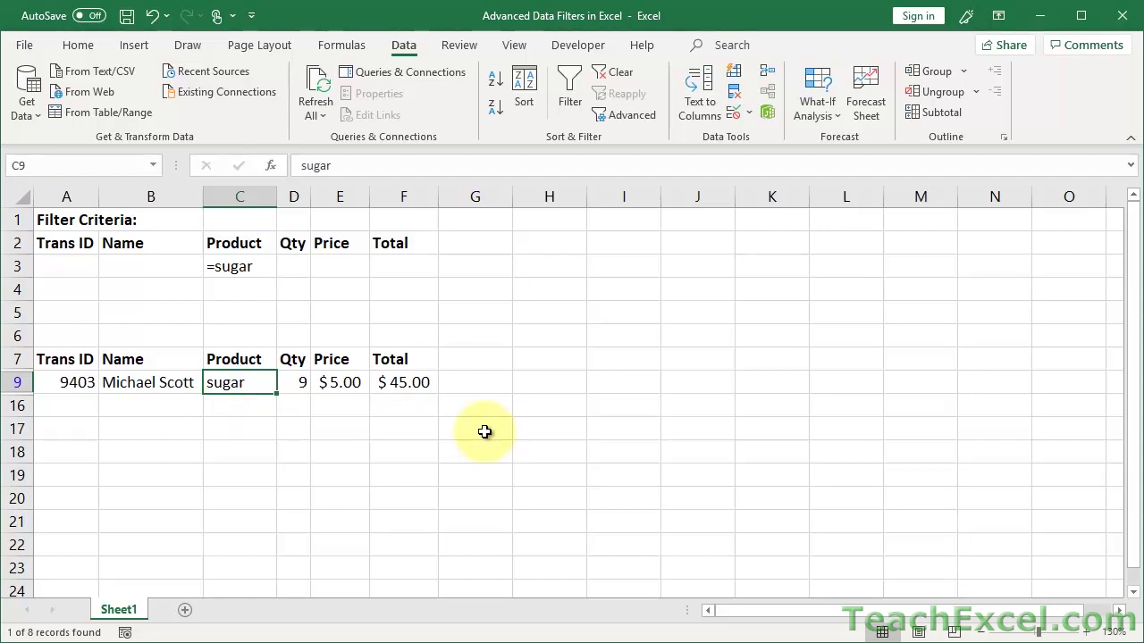
Review the ="=sugar" formula in C3, then delete it.
left_click(247, 266)
double_click(248, 266)
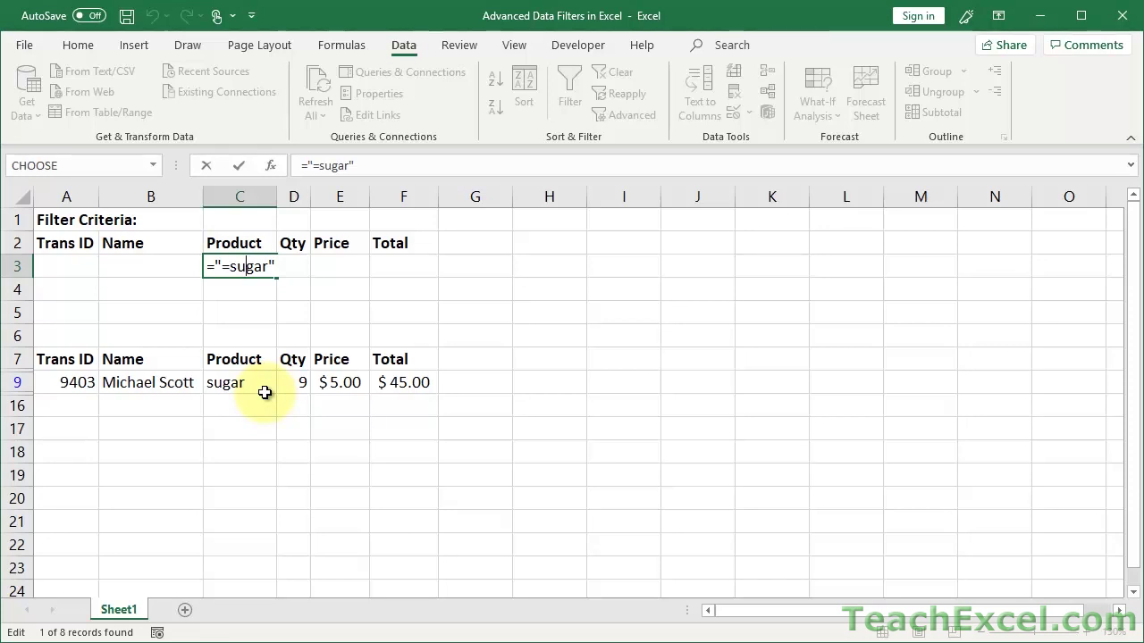
key("ctrl+Return")
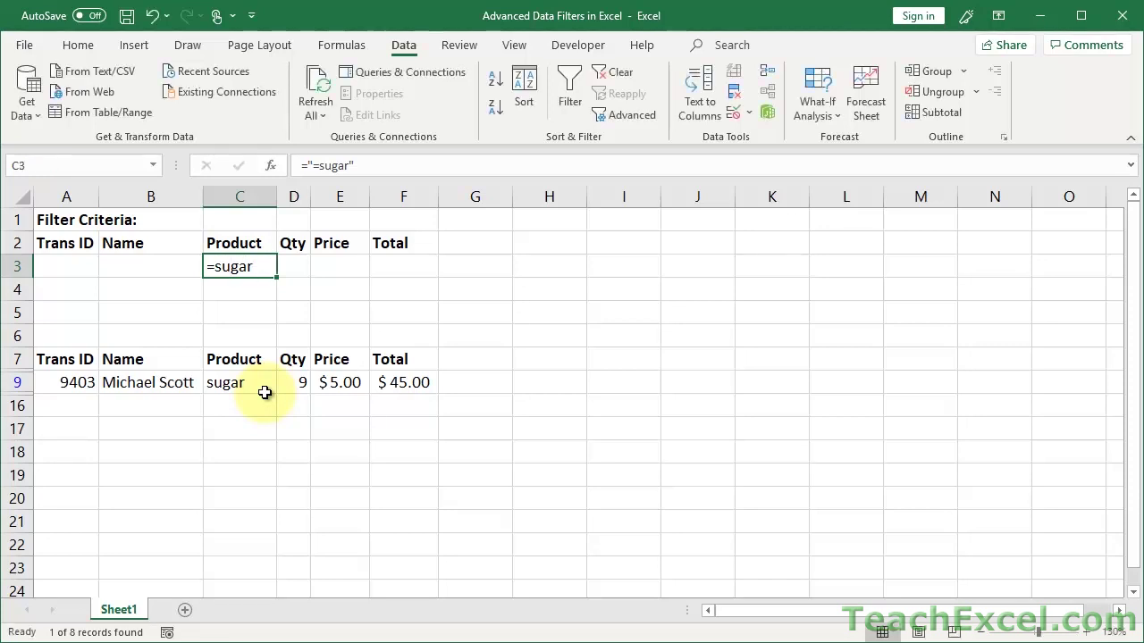
key("Delete")
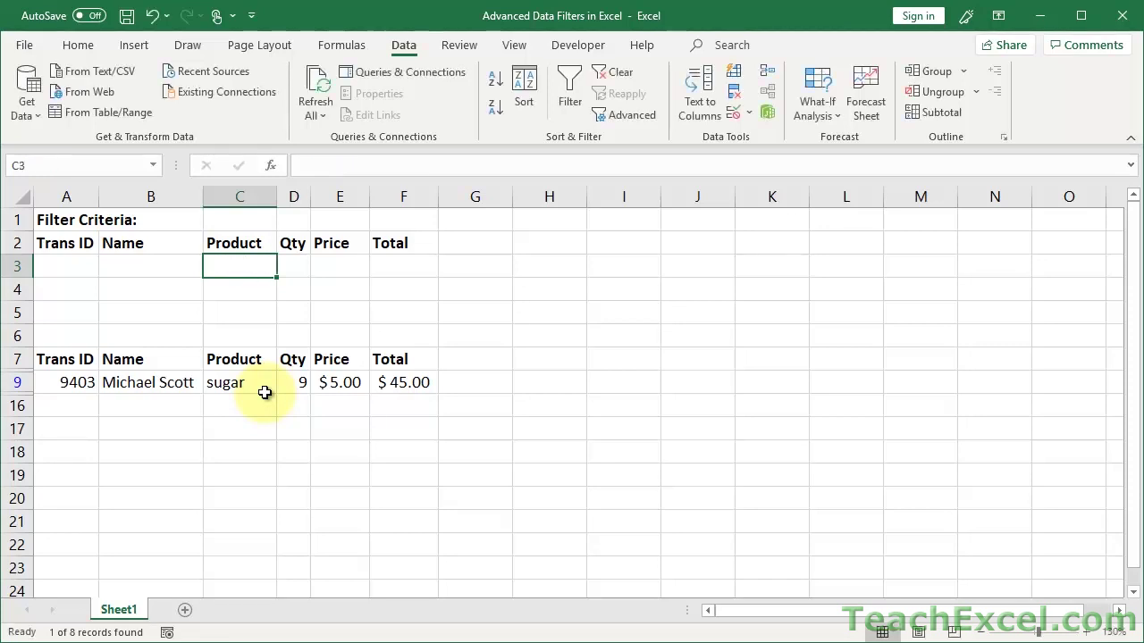
Clear the filter and set the criteria to >25 under Total and ="=spice" under Product.
left_click(630, 71)
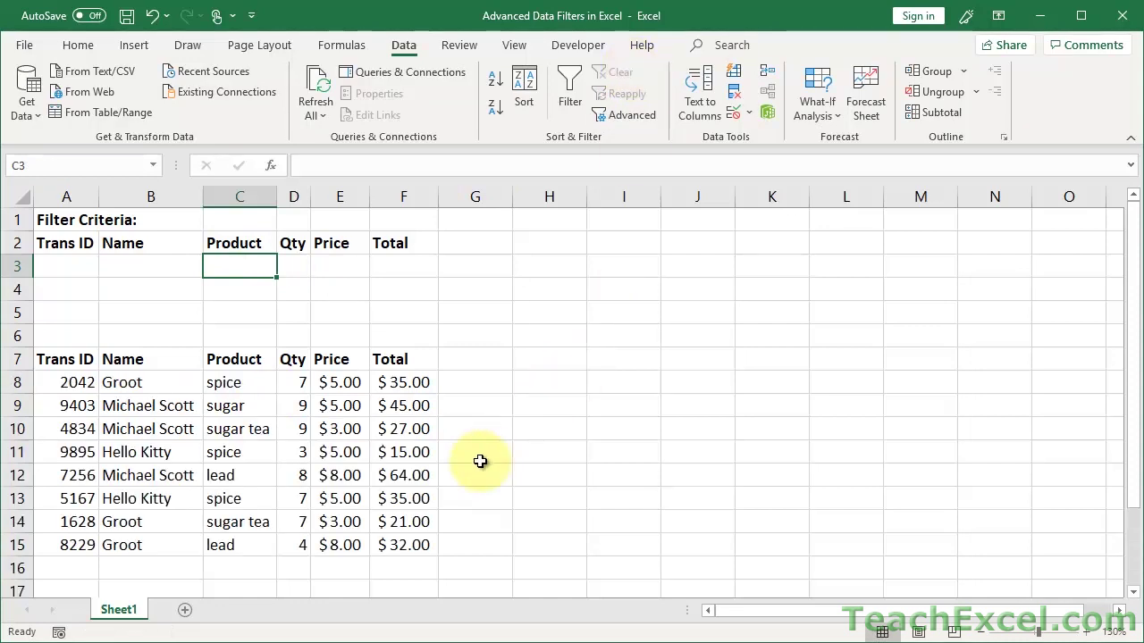
left_click(402, 260)
type(">25")
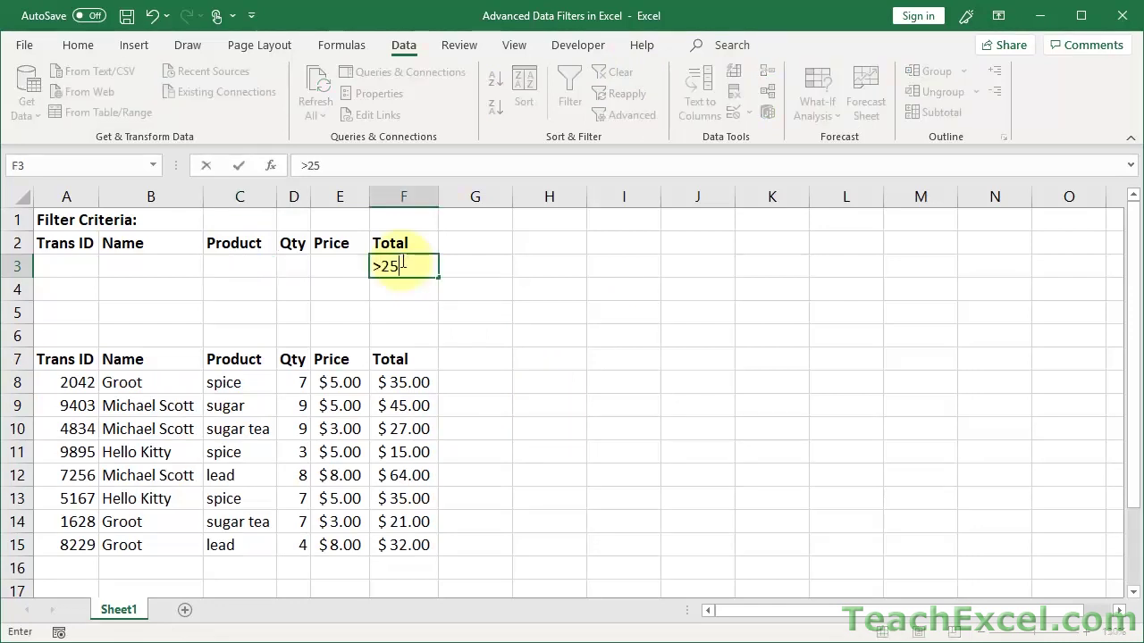
key("ctrl+Return")
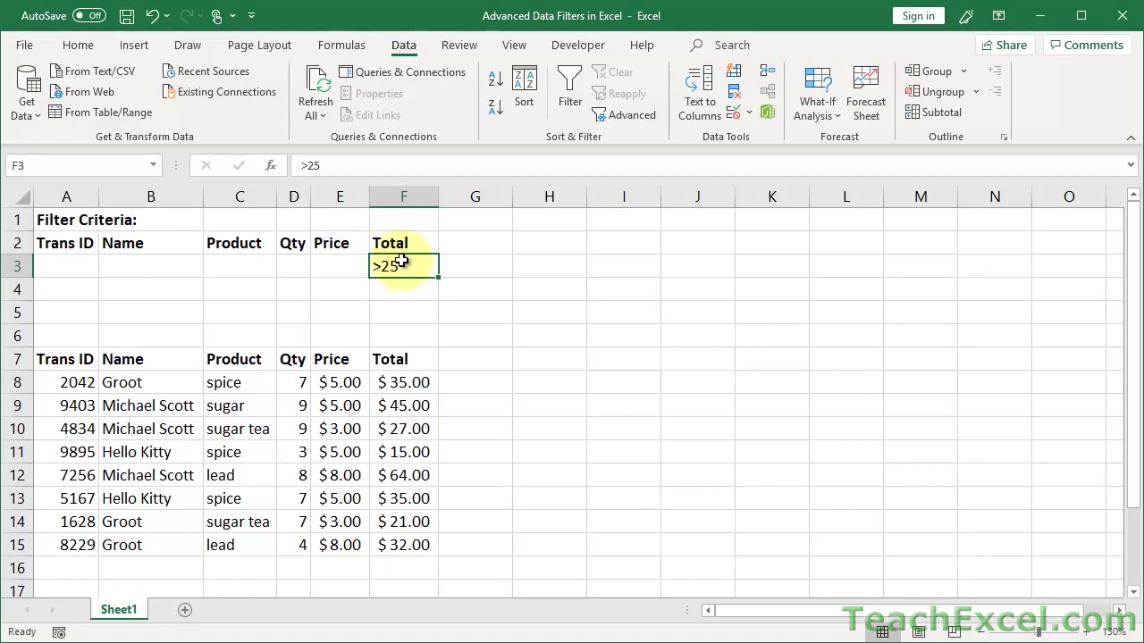
left_click(235, 268)
type("=")
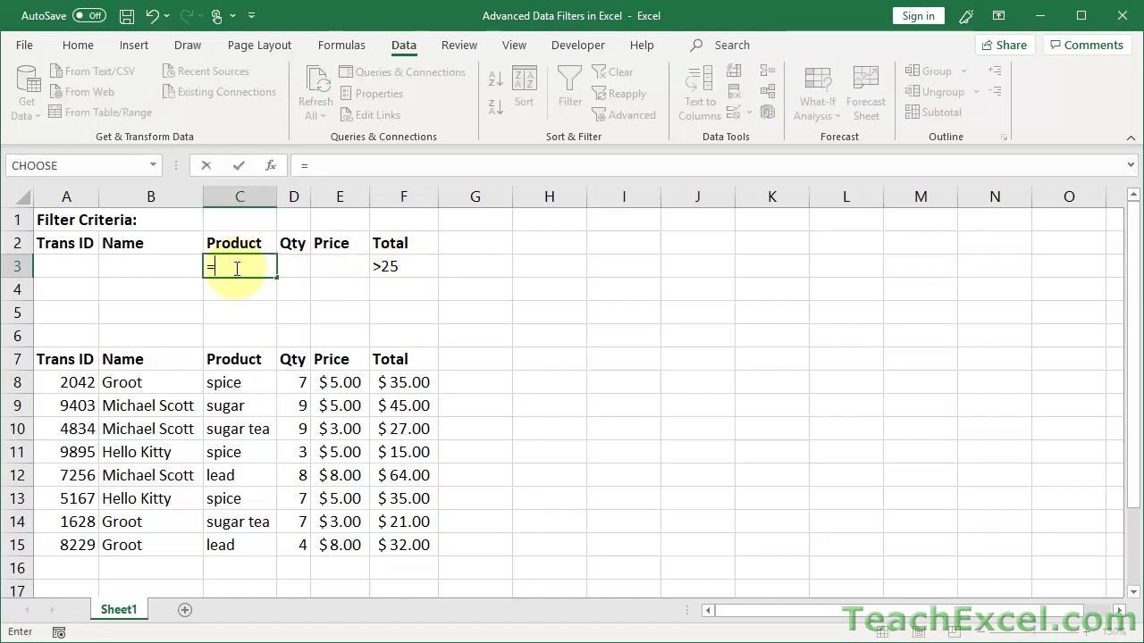
type("\"=spice")
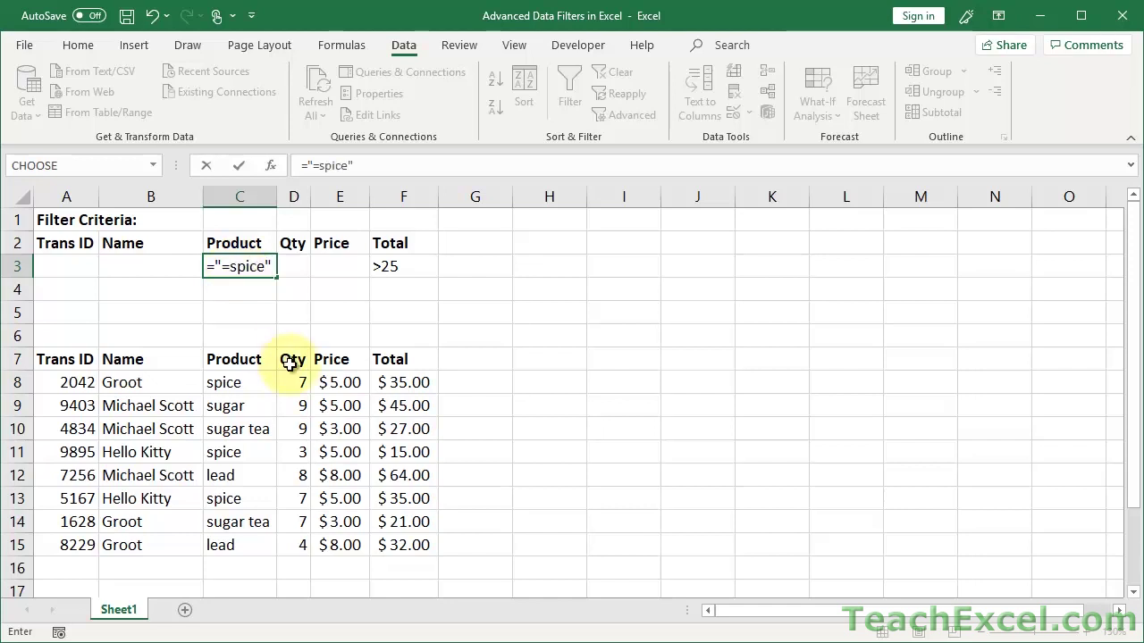
type("\"")
key("ctrl+Return")
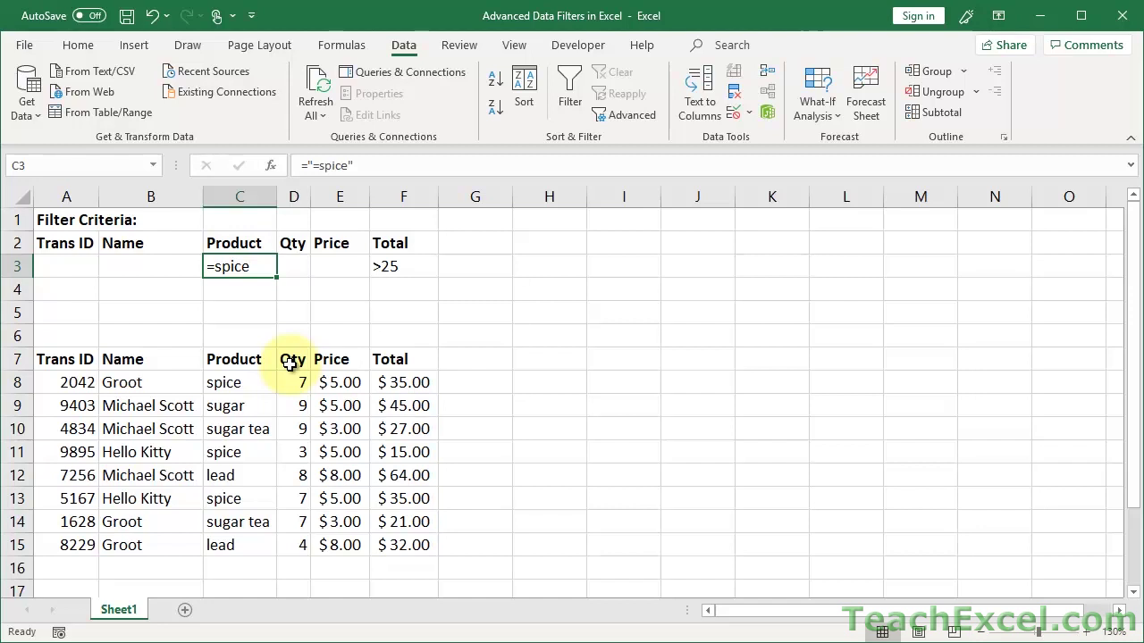
Apply the Advanced Filter and highlight the two remaining spice entries.
left_click(378, 380)
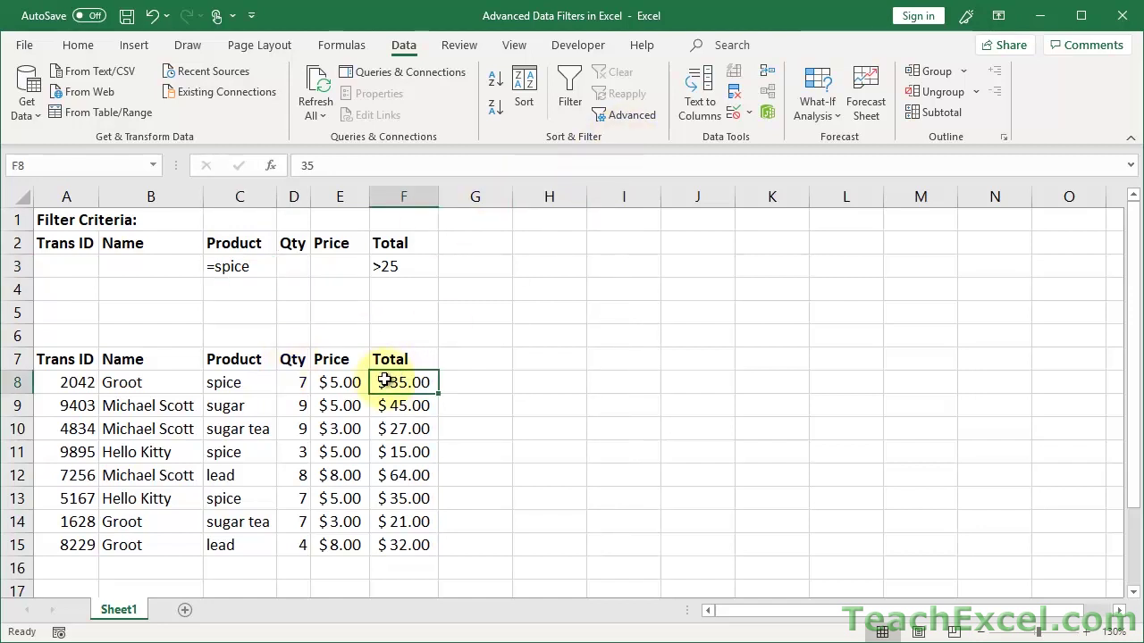
left_click(635, 116)
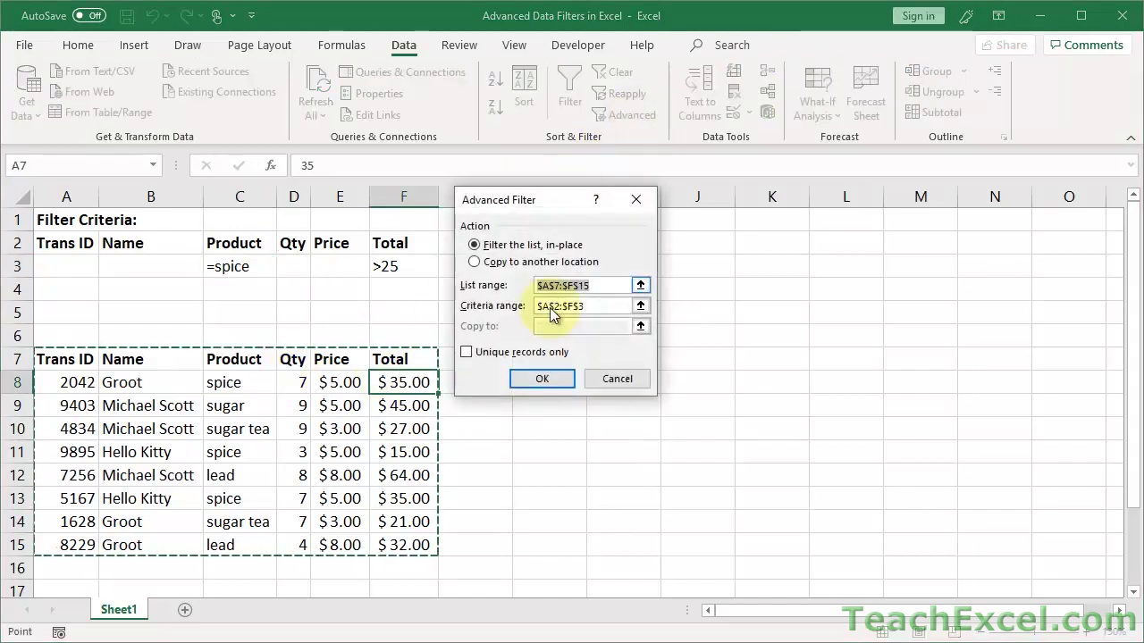
left_click(547, 381)
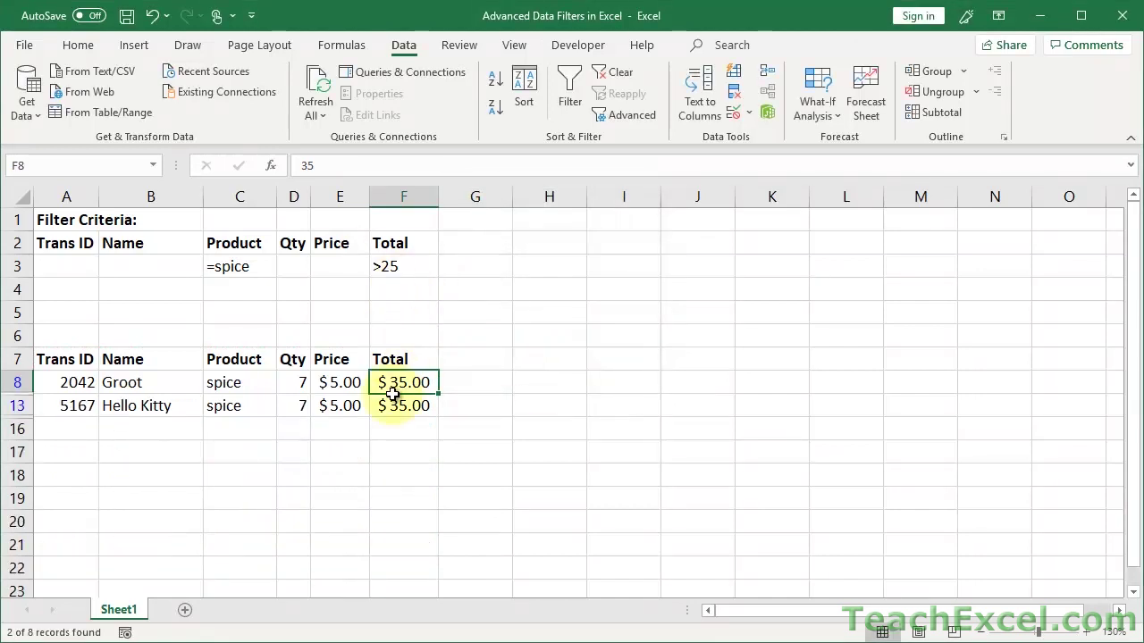
left_click_drag(224, 407, 234, 383)
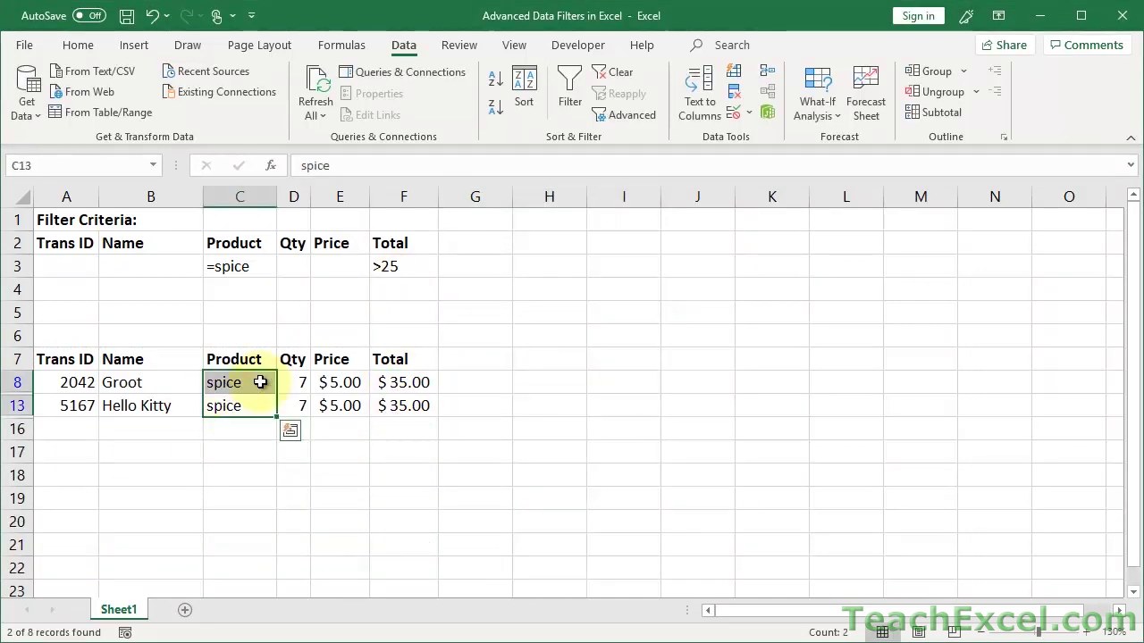
left_click(264, 386)
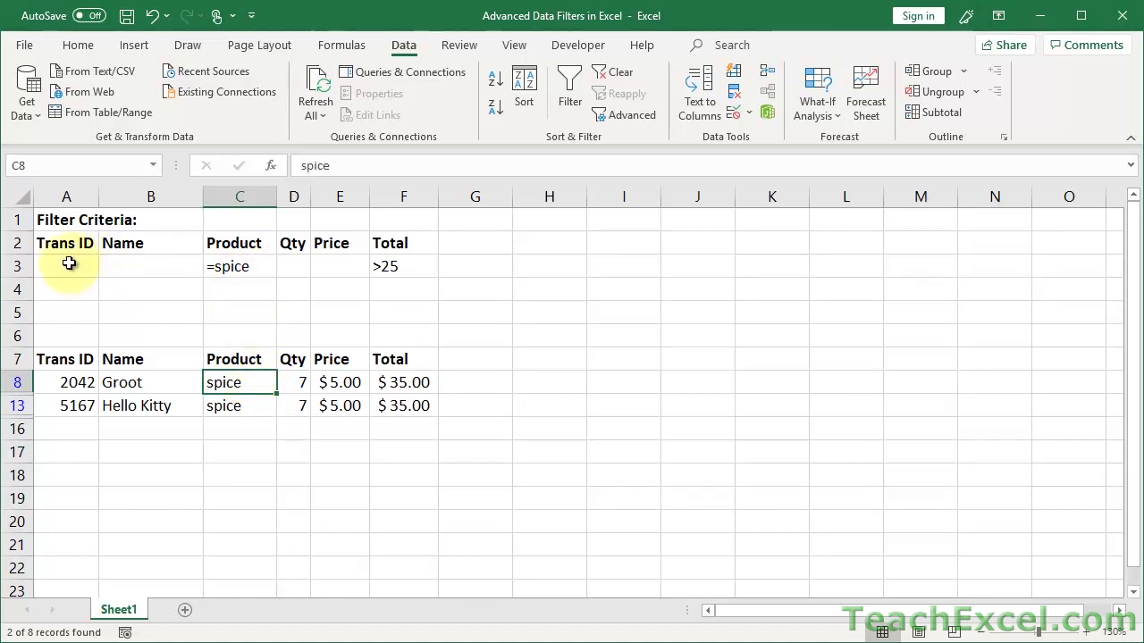
left_click(69, 264)
left_click_drag(69, 263, 388, 266)
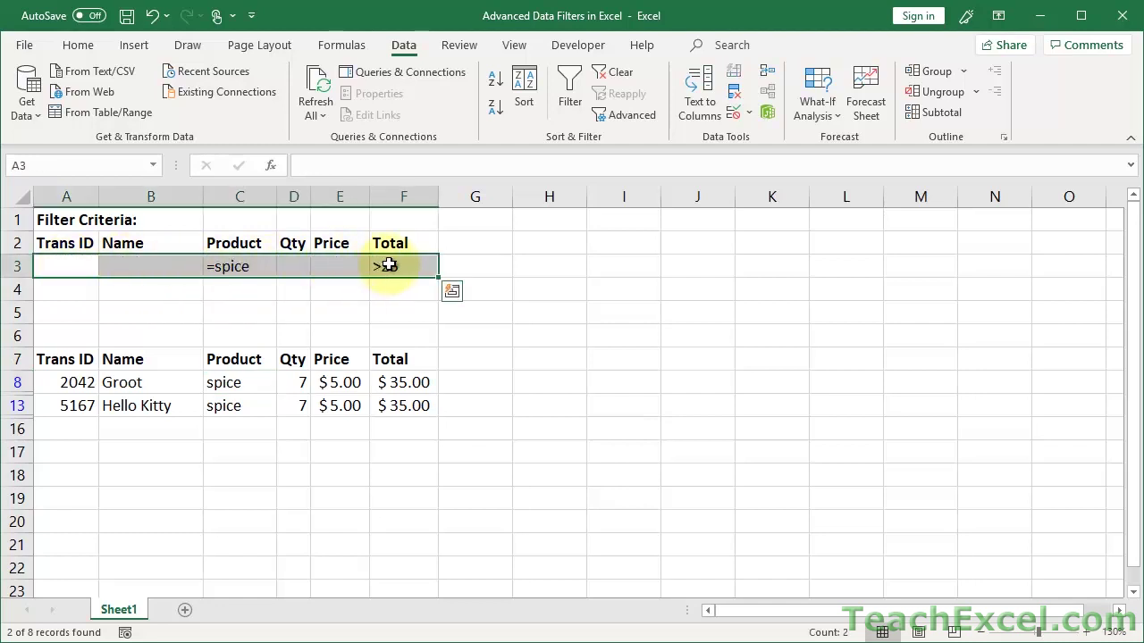
left_click(389, 265)
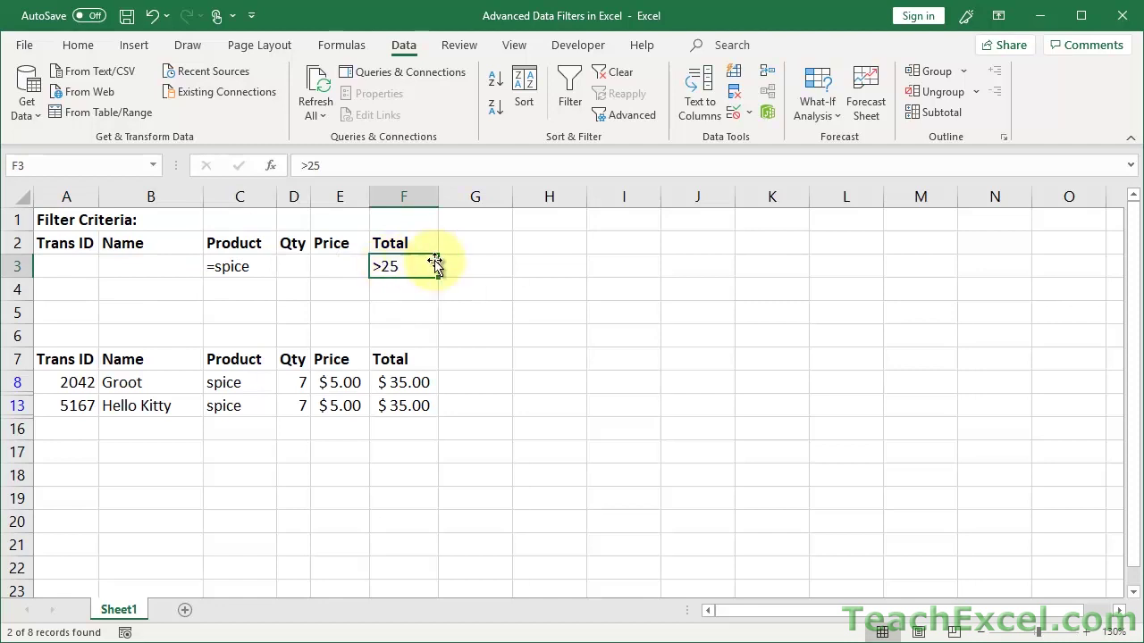
left_click(243, 259)
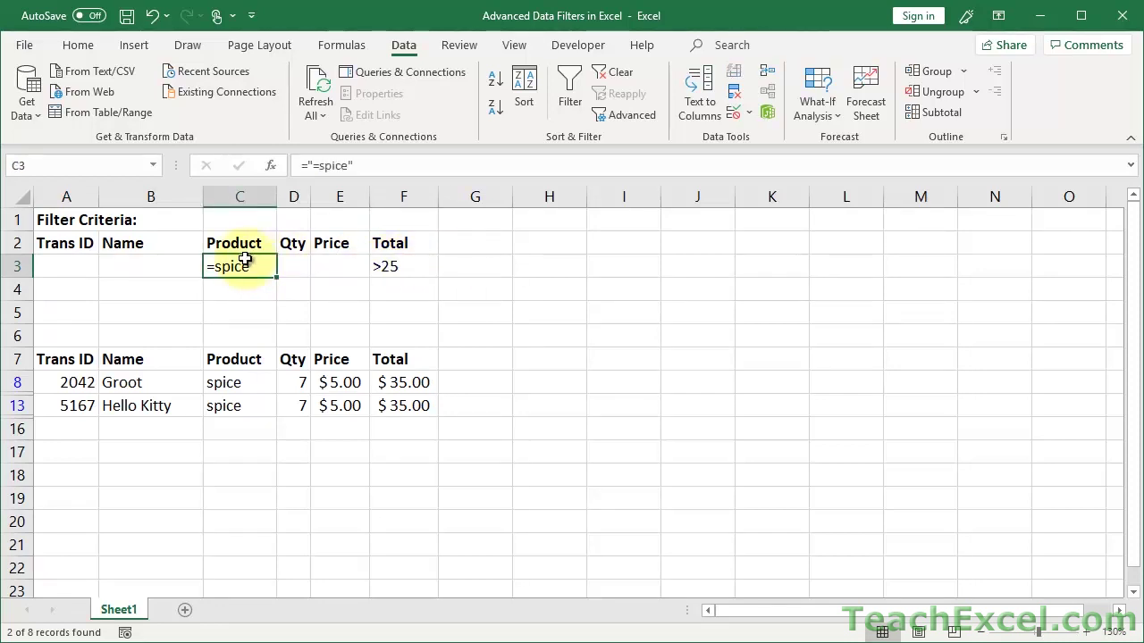
left_click(291, 271)
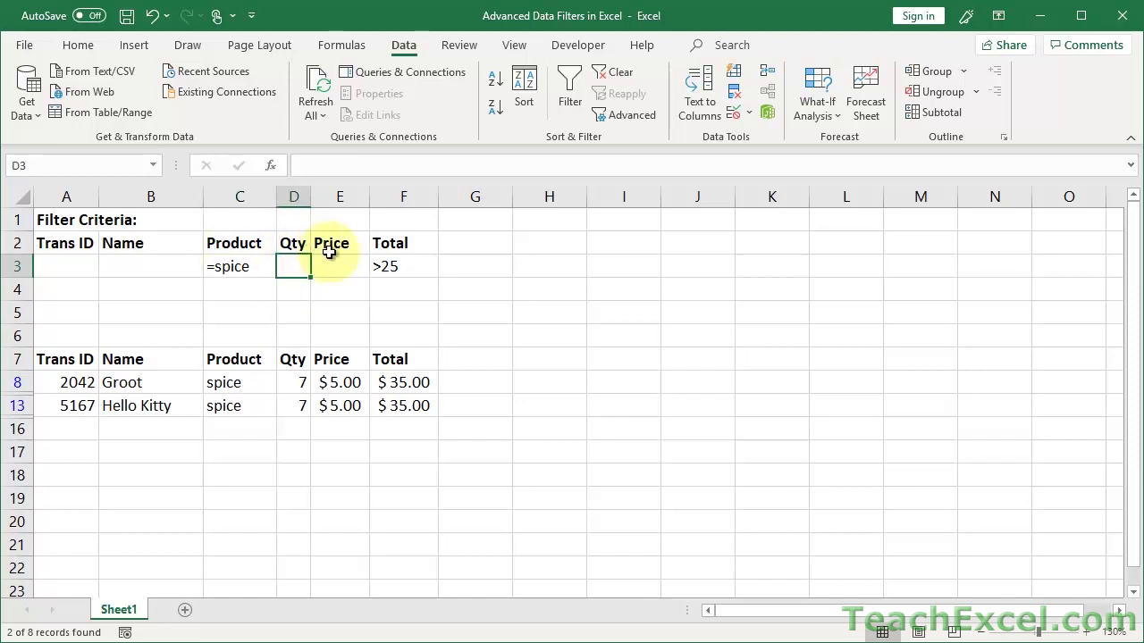
left_click(331, 262)
left_click(156, 264)
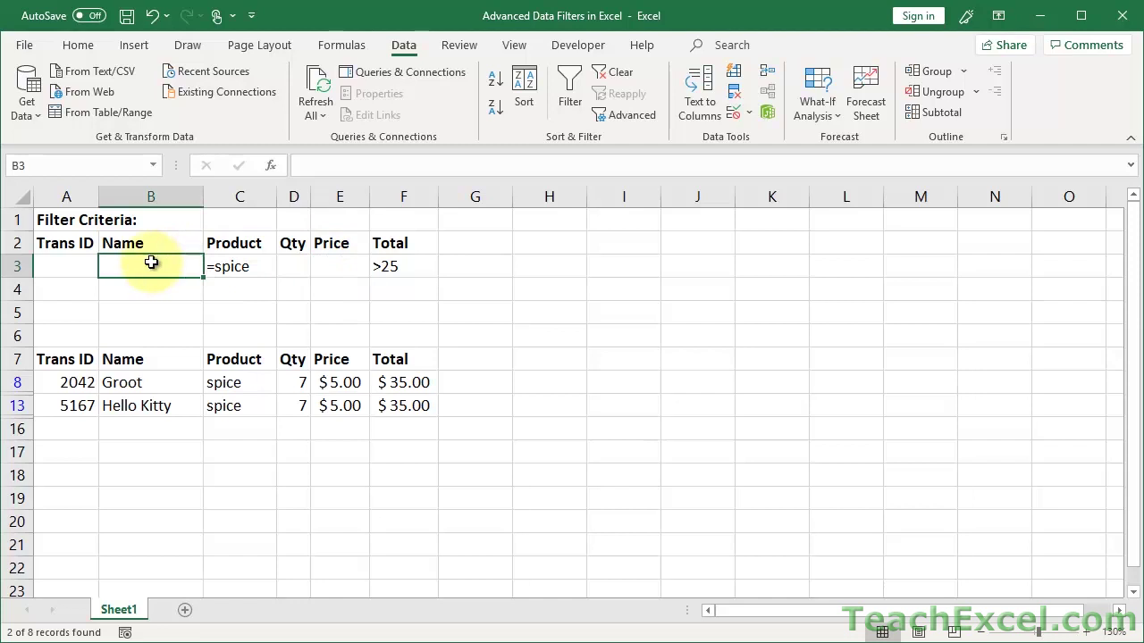
left_click(77, 266)
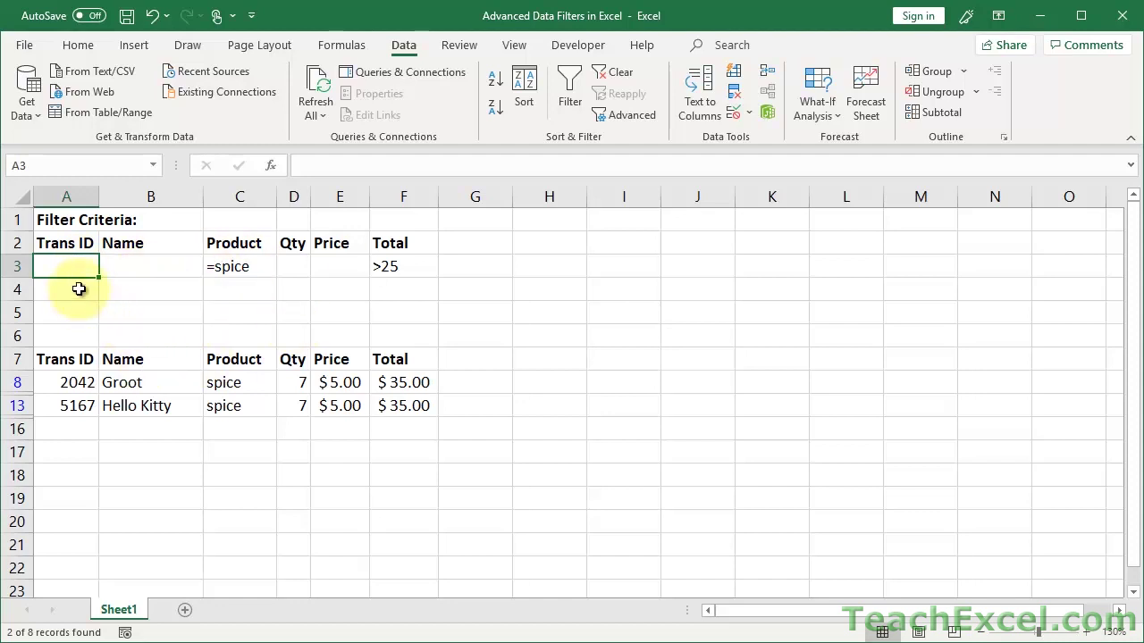
left_click_drag(79, 289, 399, 289)
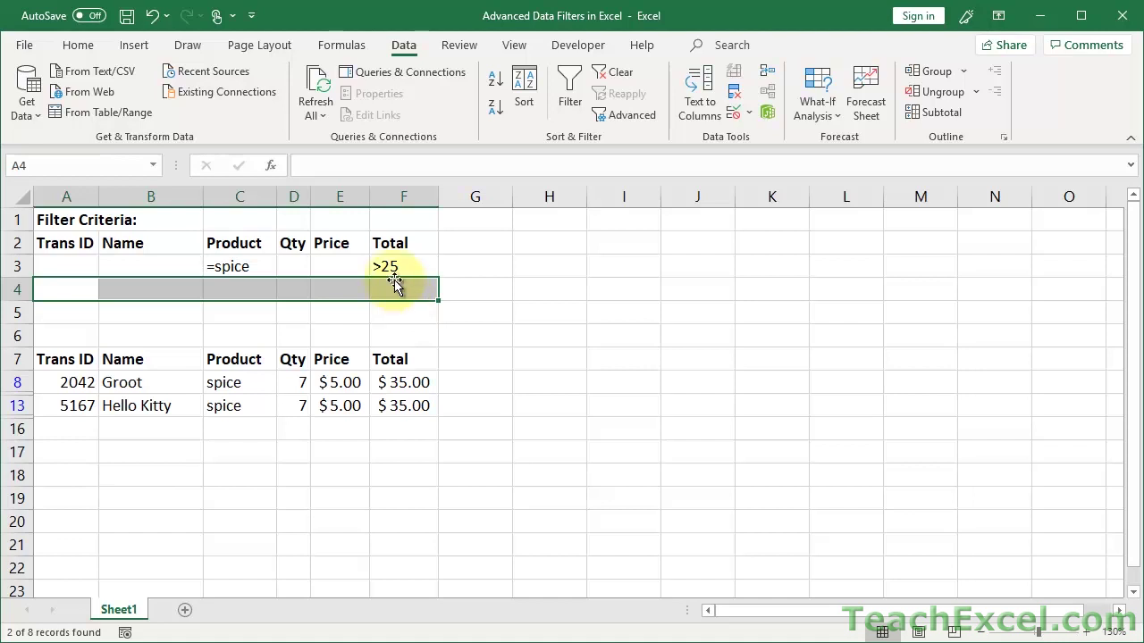
left_click(391, 268)
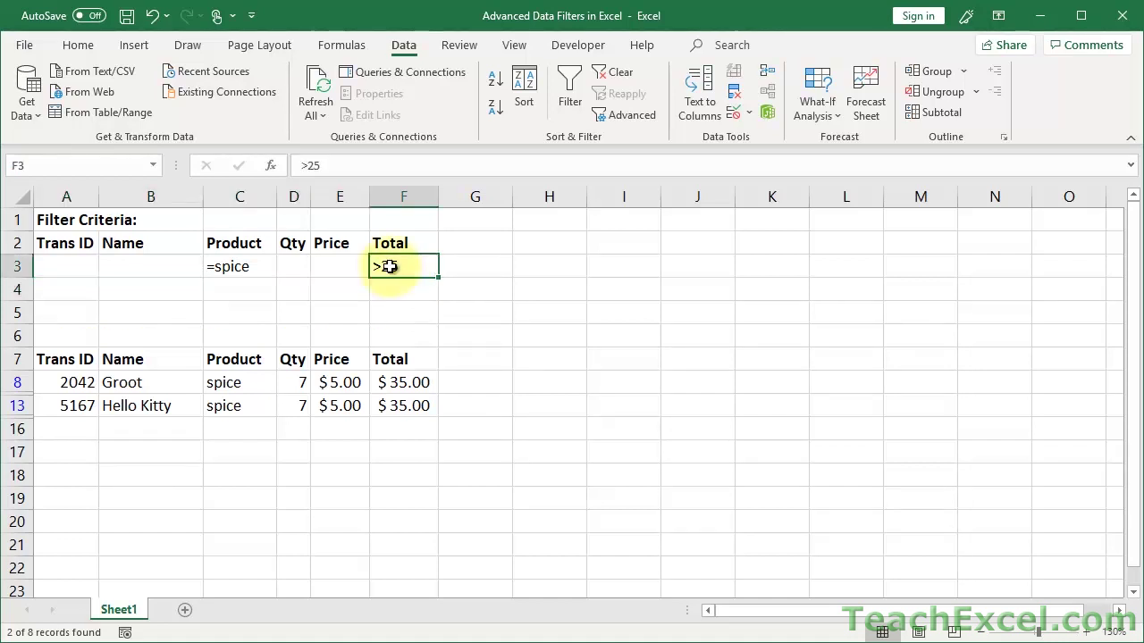
left_click_drag(390, 267, 237, 268)
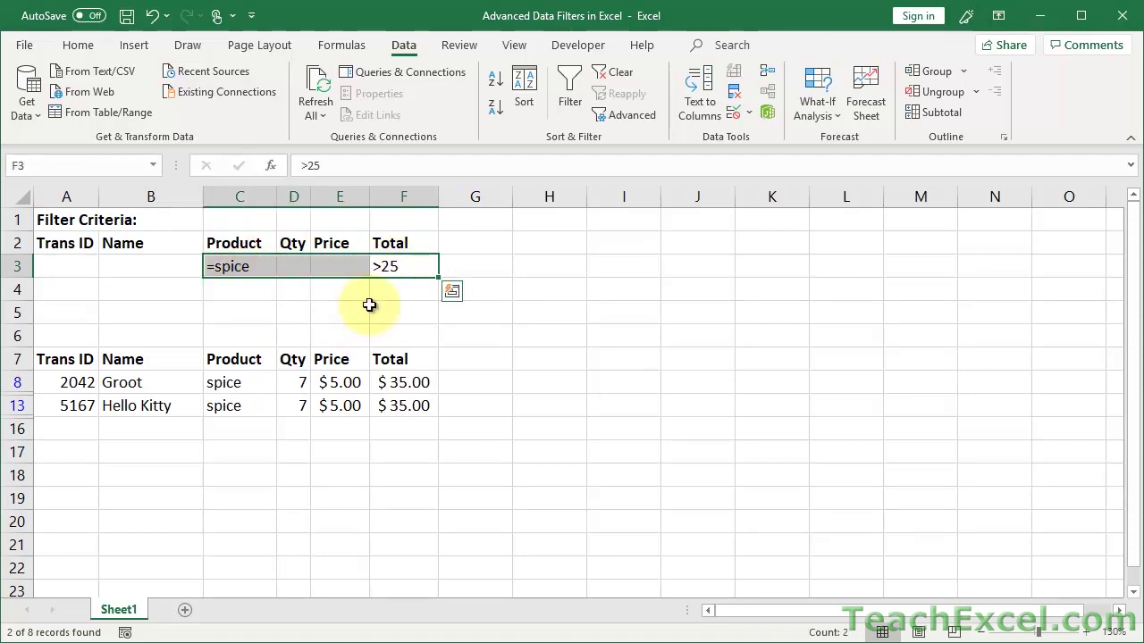
Delete the =spice criterion and set the Total criteria to >30 in F3 and <20 in F4.
left_click(231, 265)
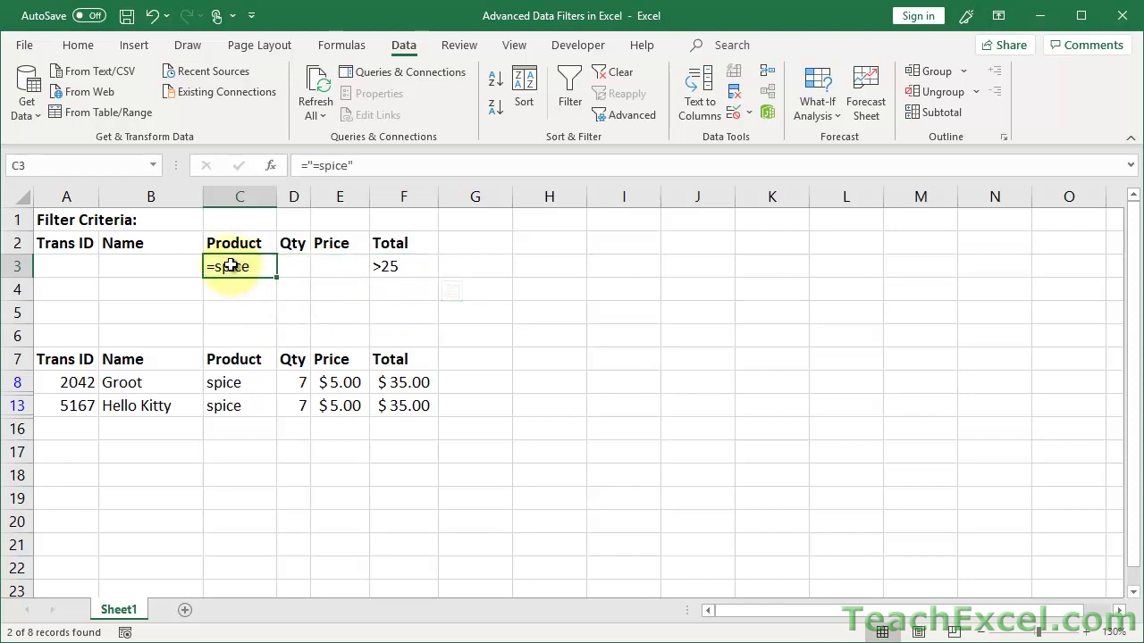
key("Delete")
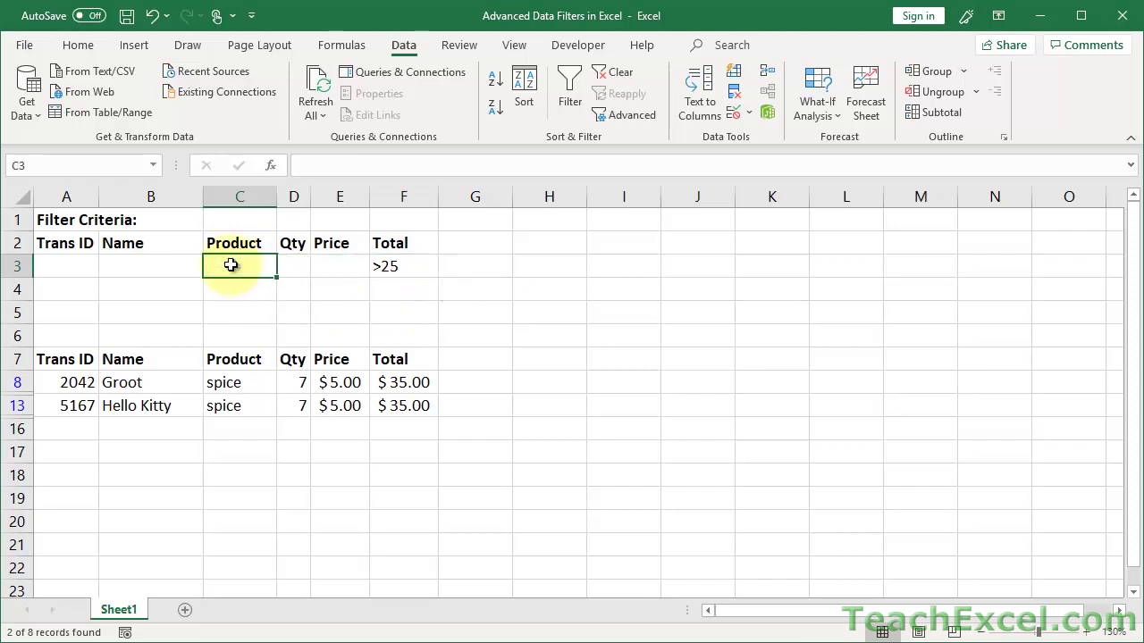
left_click(394, 284)
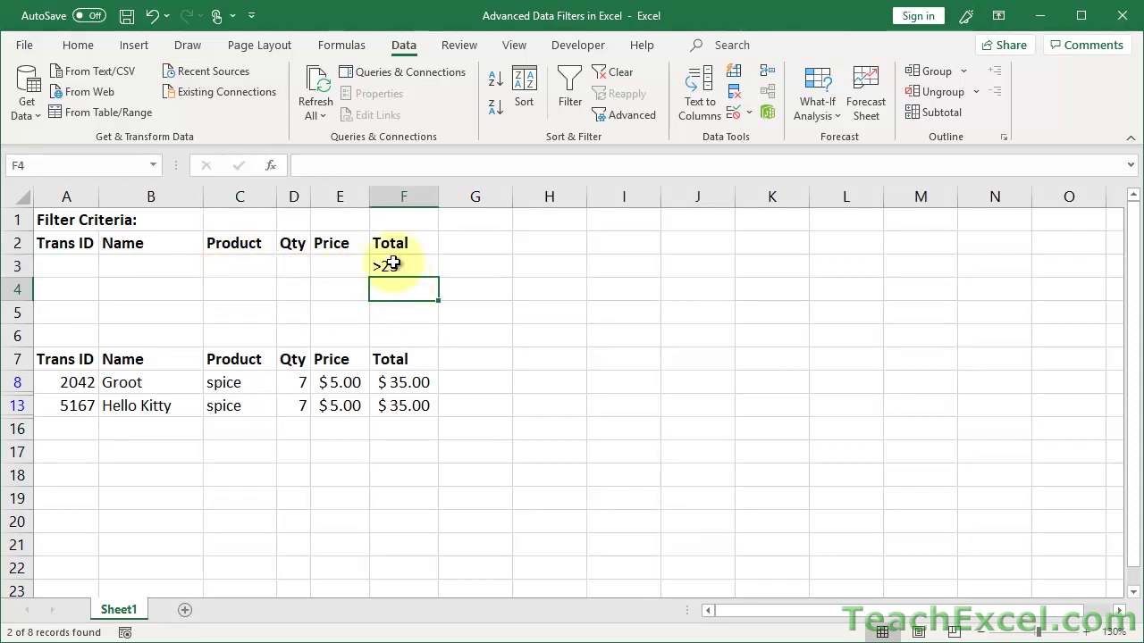
left_click(394, 265)
double_click(411, 268)
key("BackSpace")
key("BackSpace")
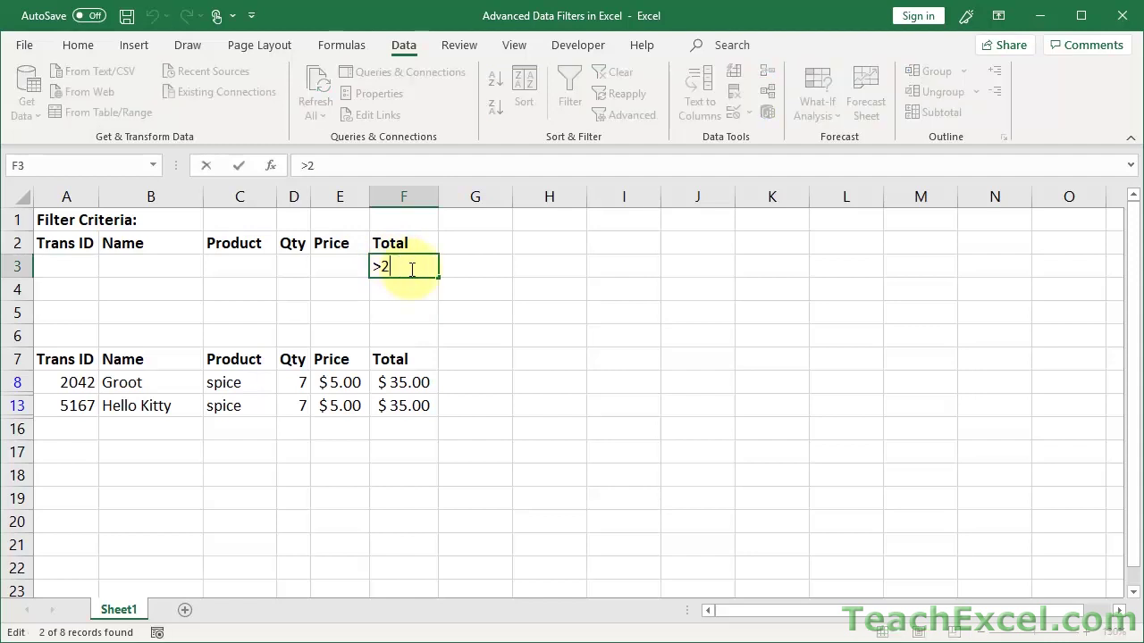
type("30")
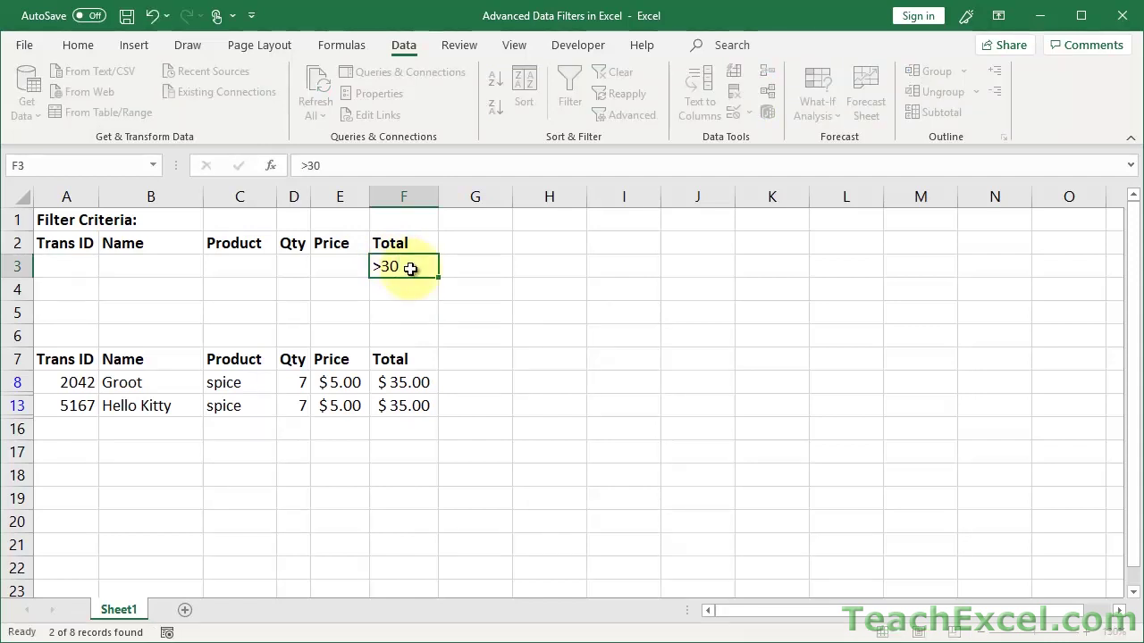
key("Return")
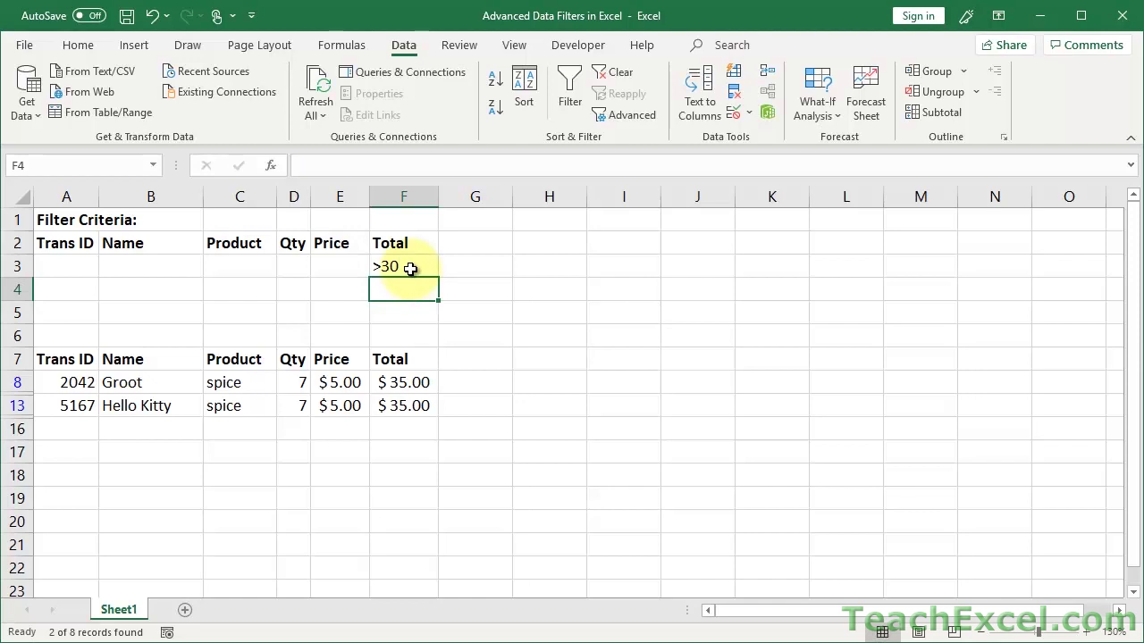
type("<")
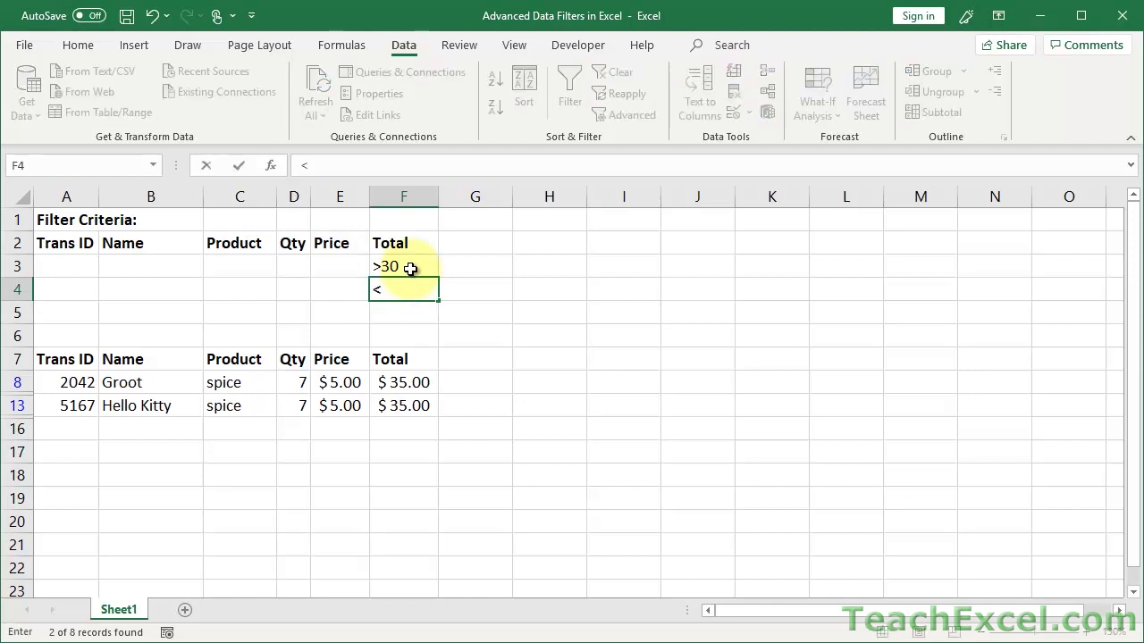
type("20")
key("ctrl+Return")
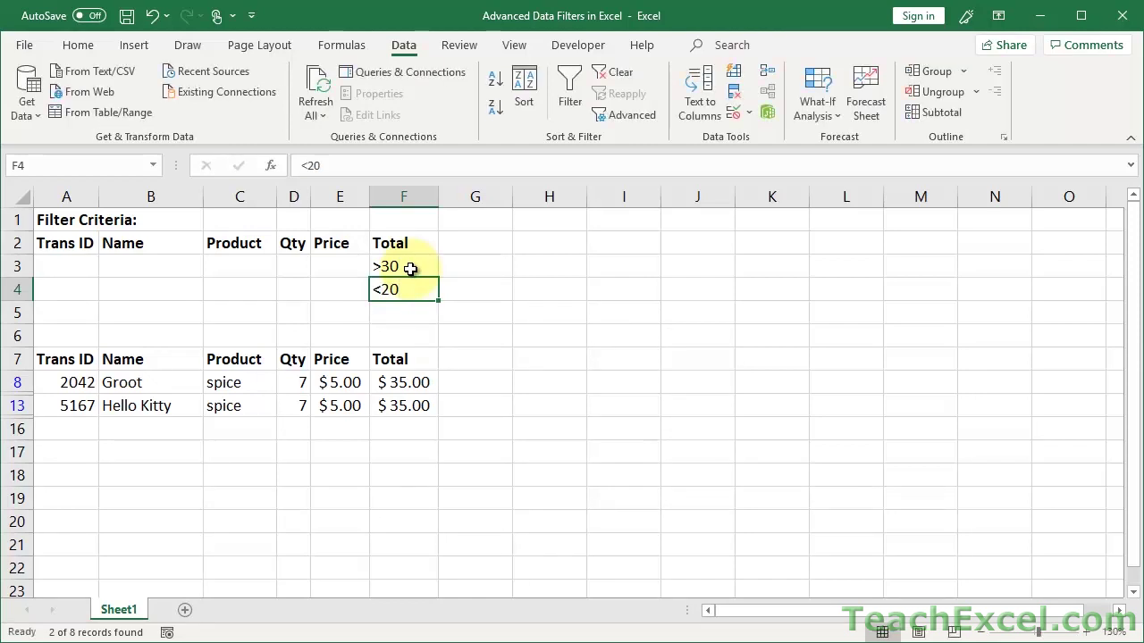
Reapply the Advanced Filter with criteria range A2:F4 and step through the filtered totals.
left_click(635, 71)
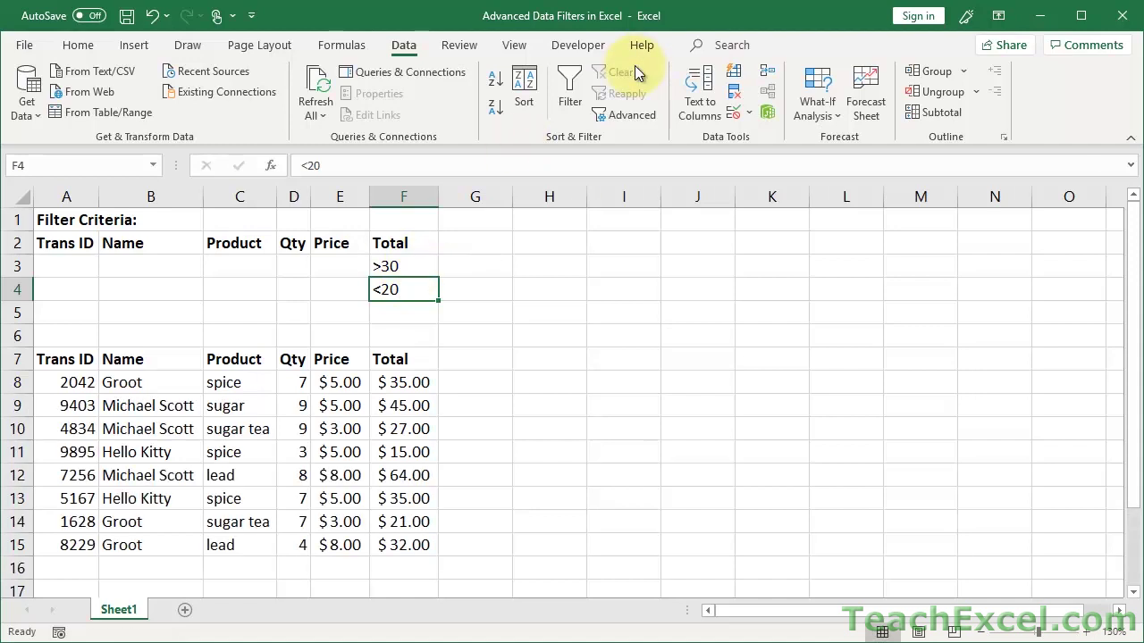
left_click(304, 451)
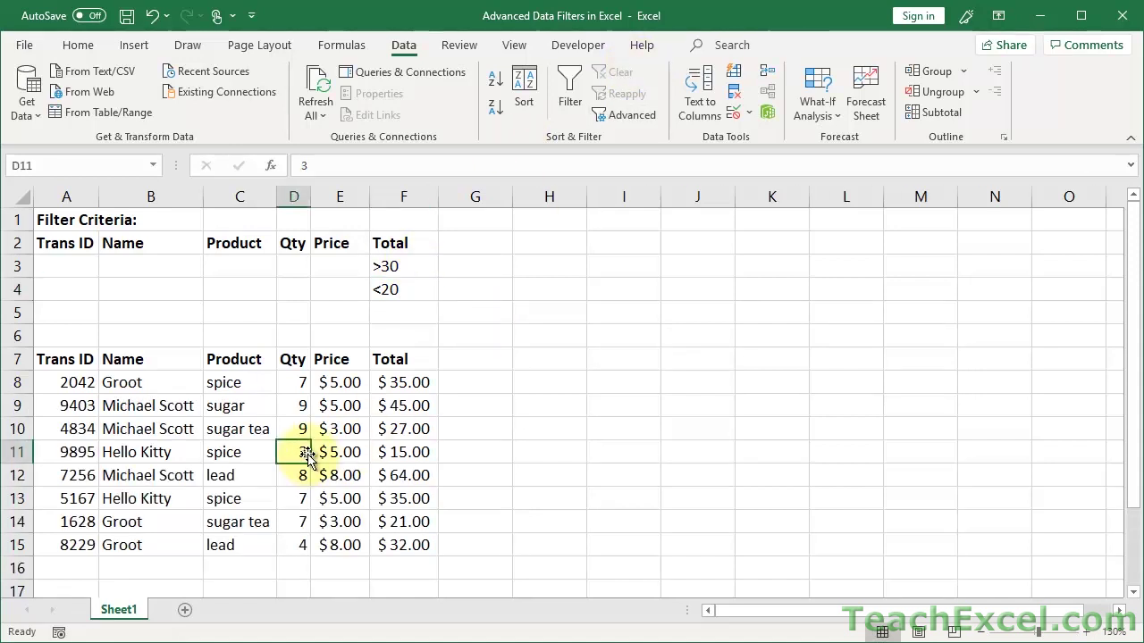
left_click(631, 115)
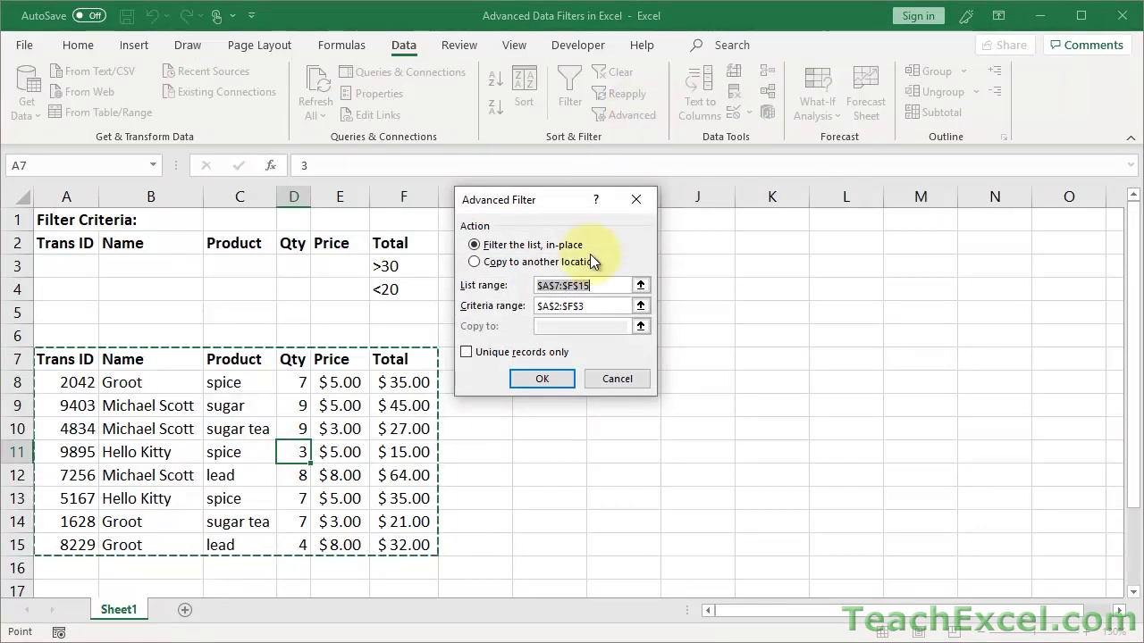
left_click(592, 306)
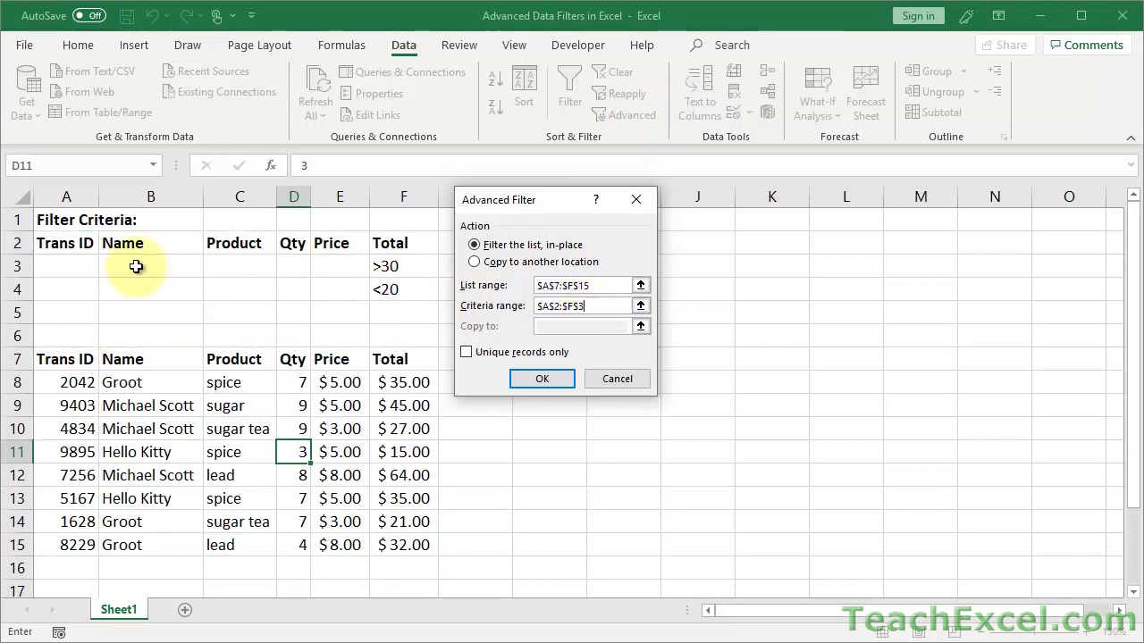
left_click_drag(69, 244, 387, 289)
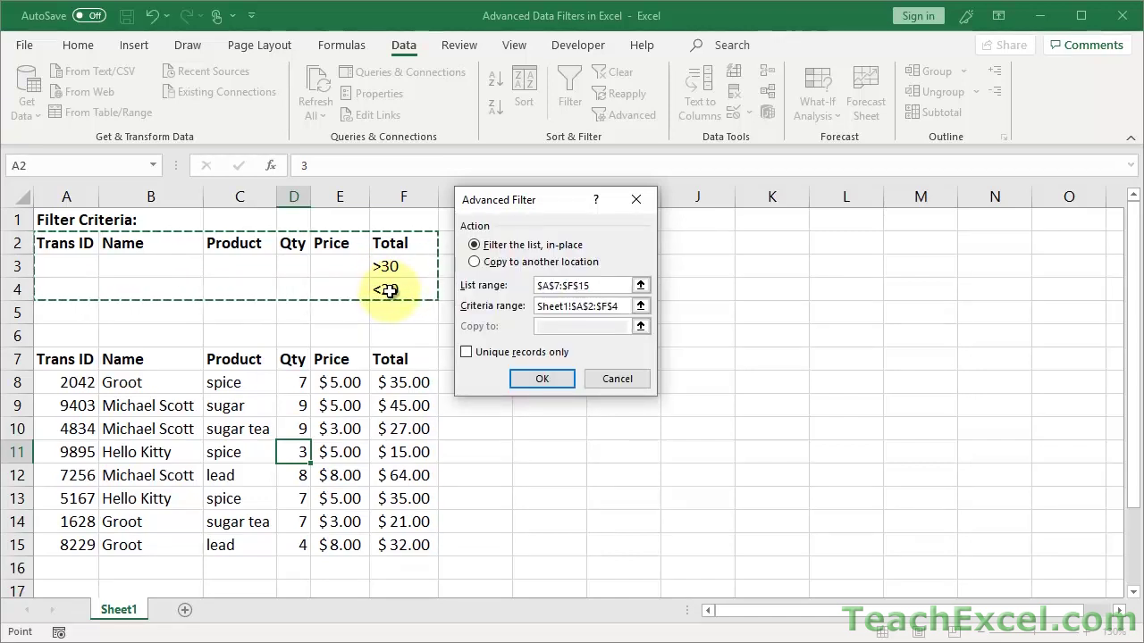
left_click(544, 377)
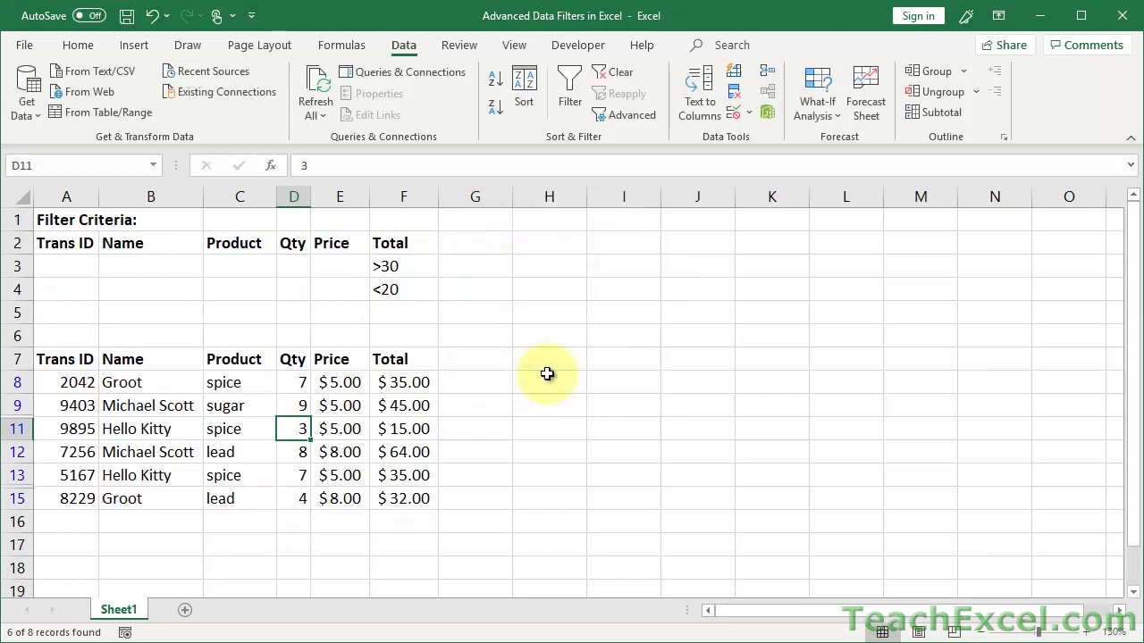
left_click(411, 384)
key("Down")
key("Down")
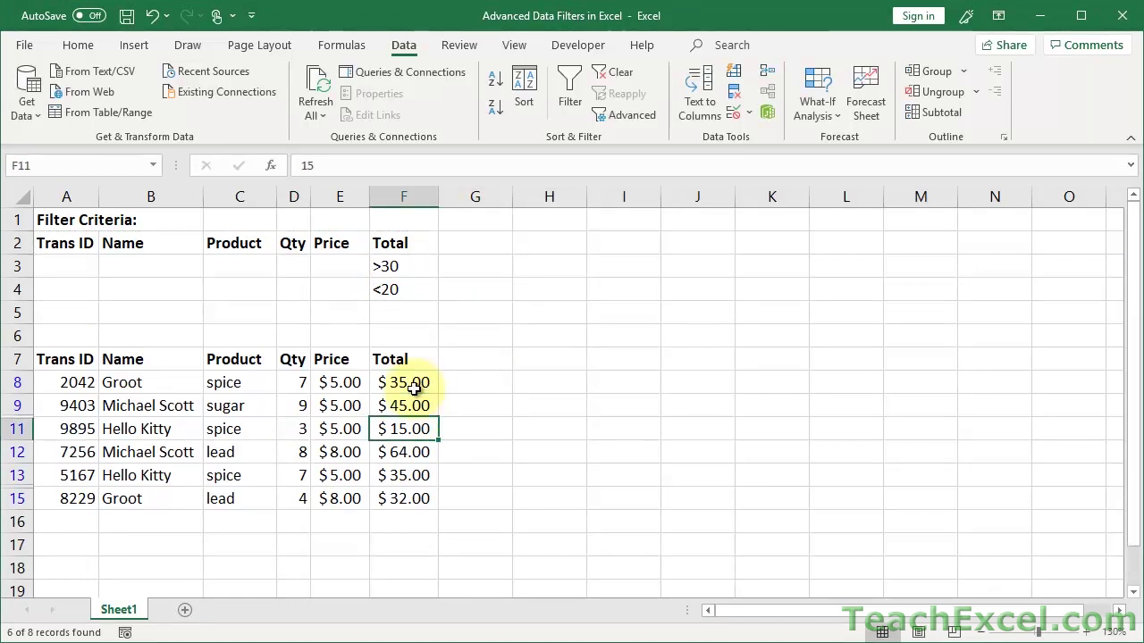
key("Down")
key("Down")
key("Down")
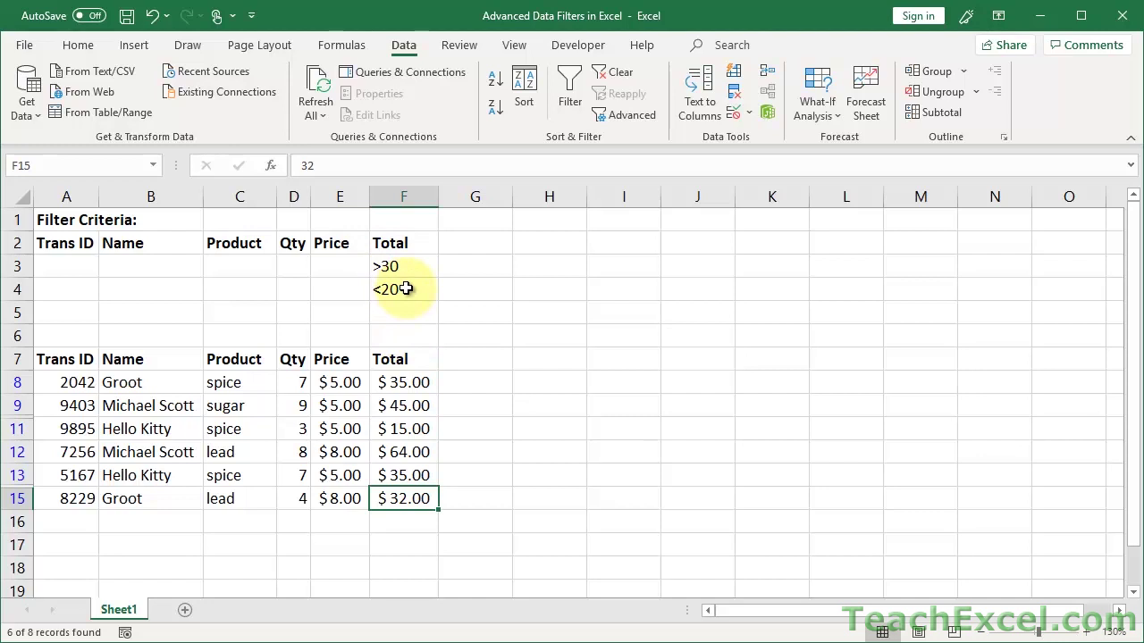
Enter spice as the Product criterion in C3.
left_click(388, 266)
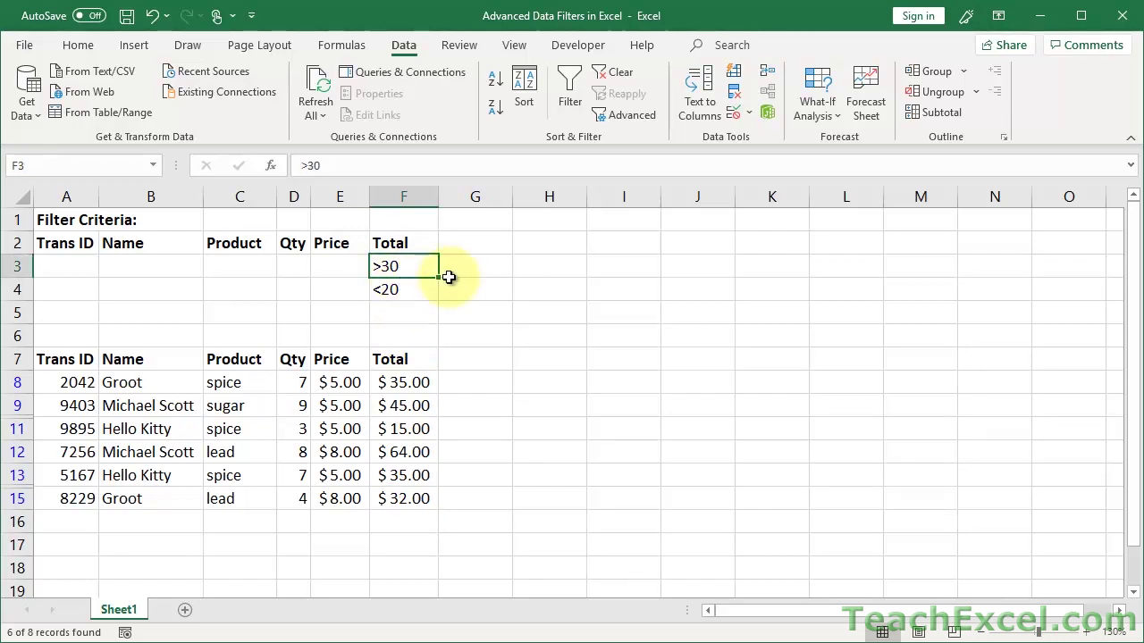
left_click(249, 268)
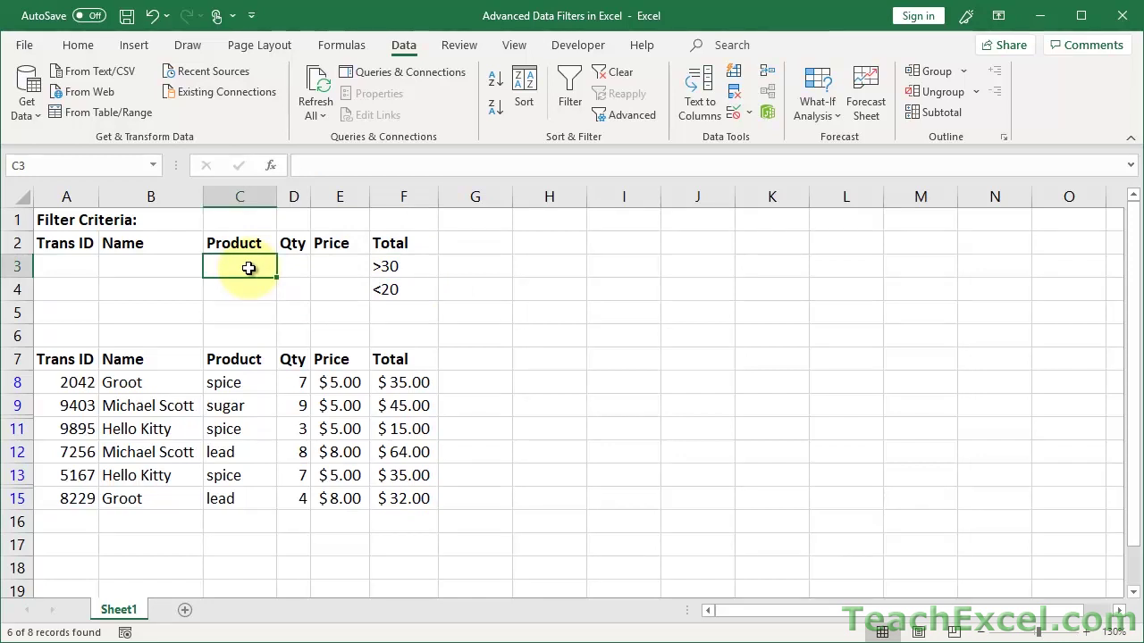
type("spice")
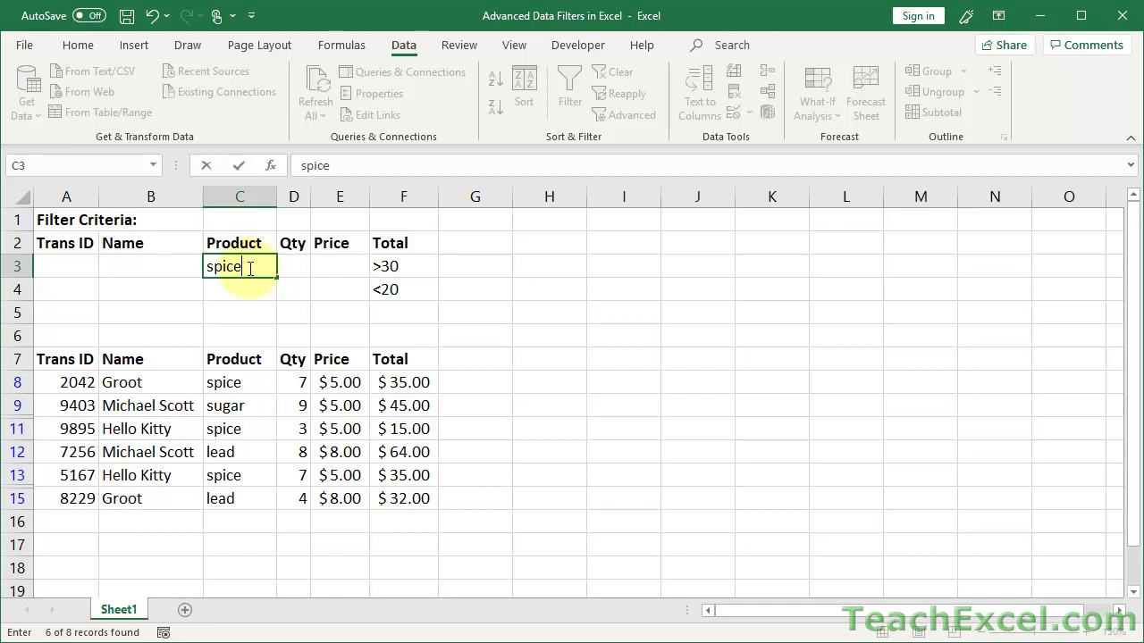
key("ctrl+Return")
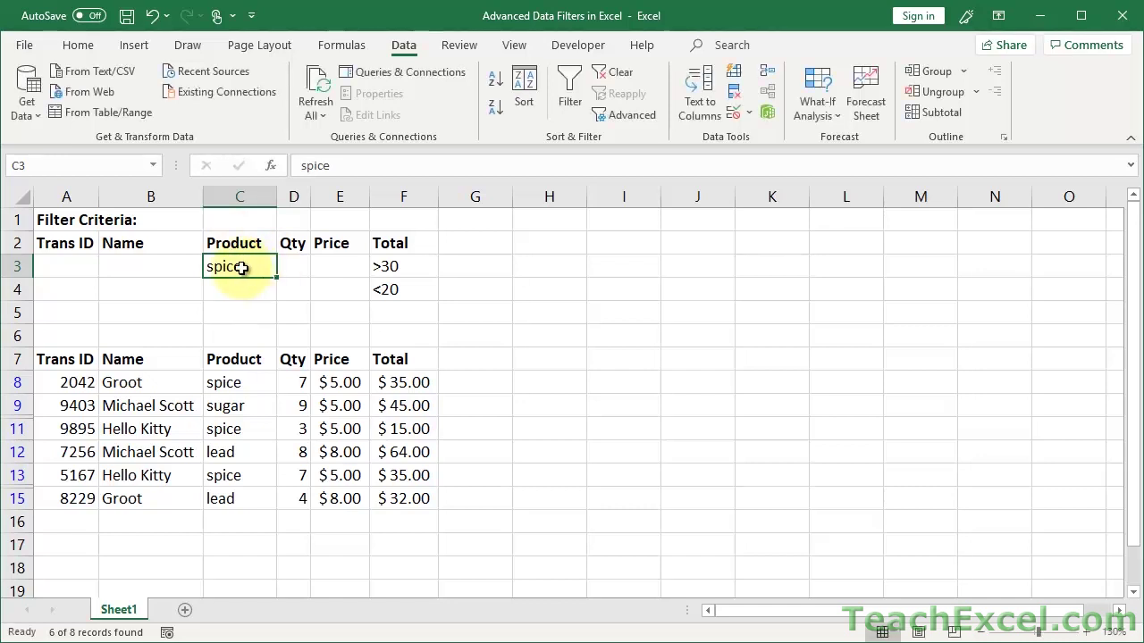
Check the Total criteria and table entries, then replace the Product criterion with lead.
left_click(390, 267)
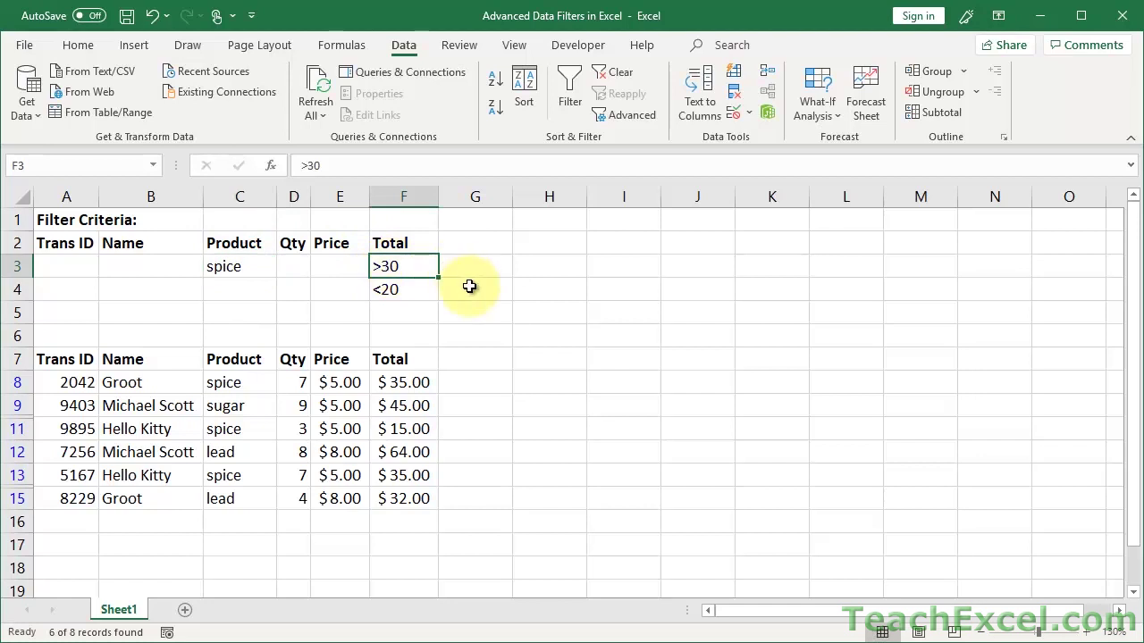
left_click(410, 295)
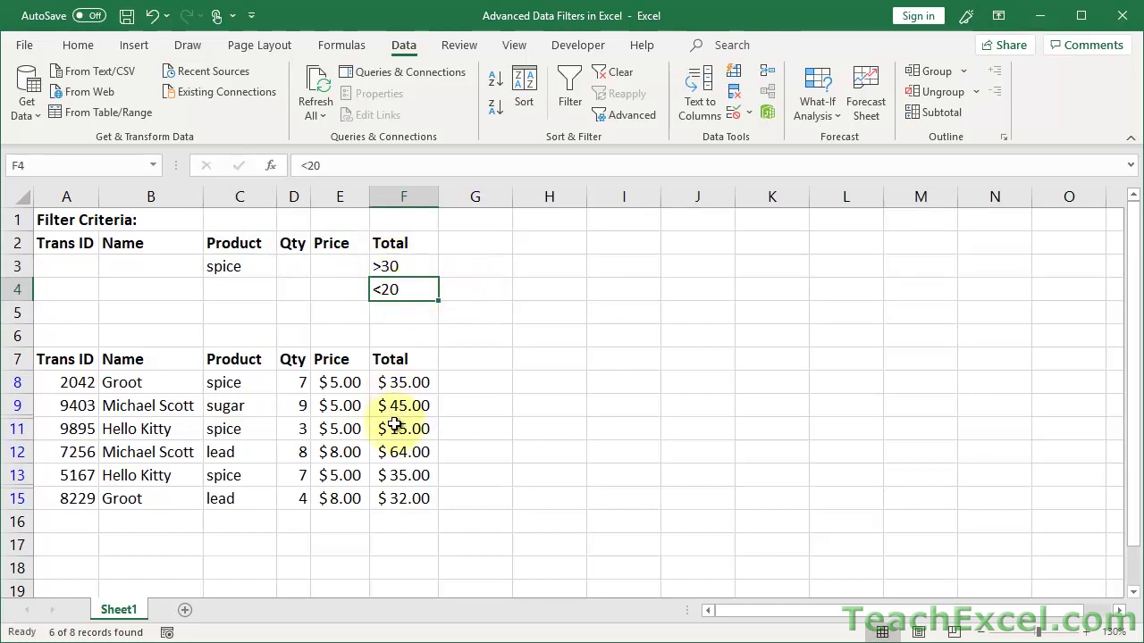
left_click(219, 432)
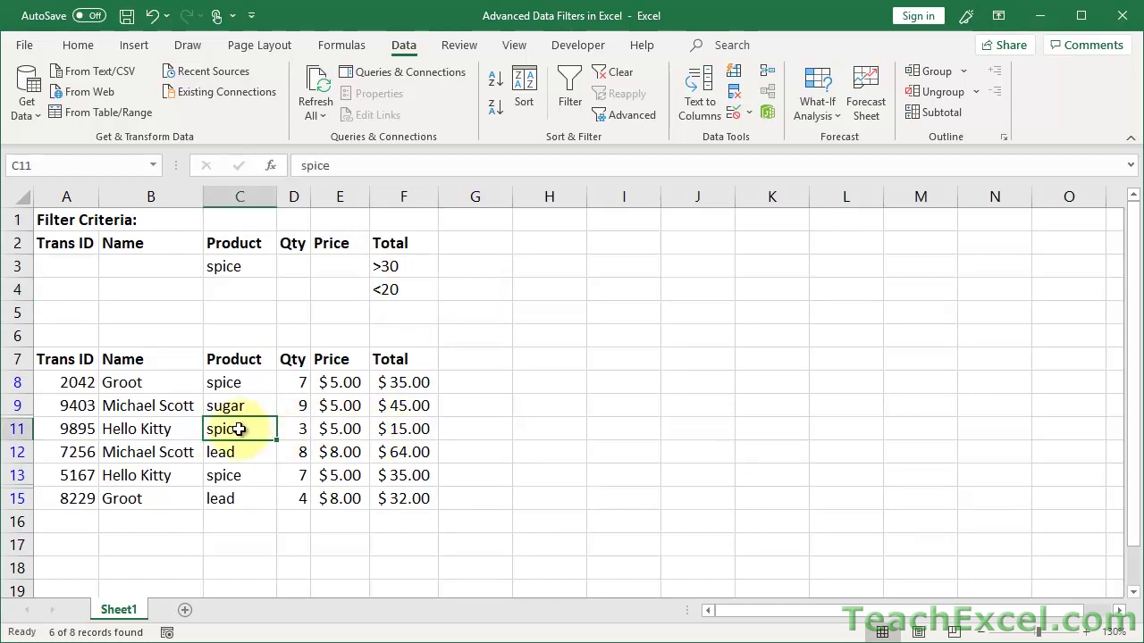
left_click(239, 452)
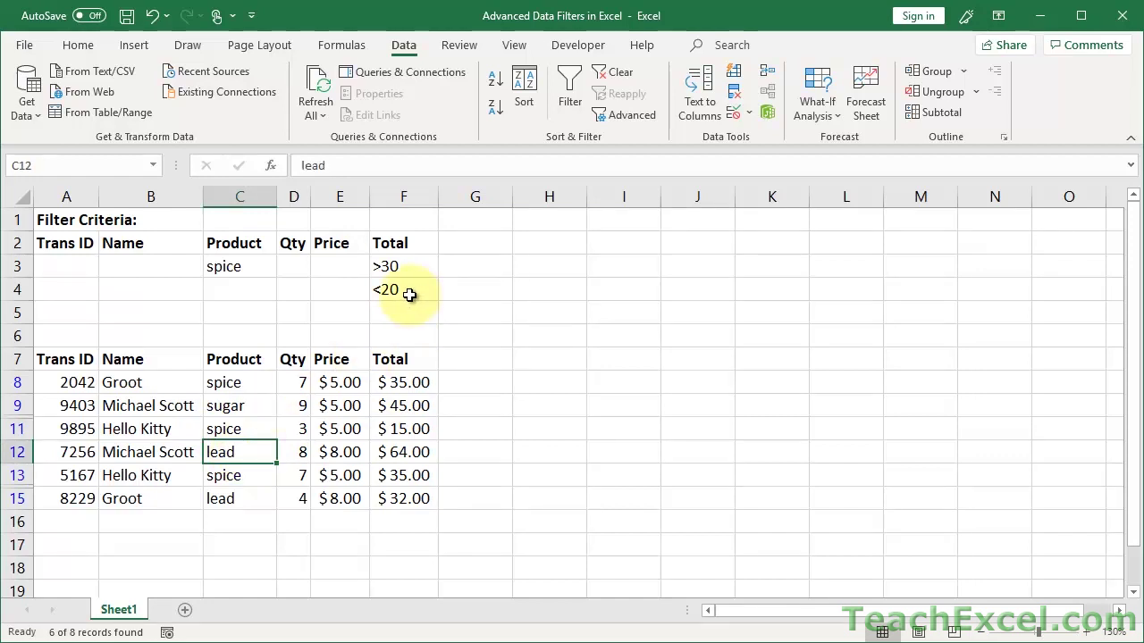
left_click(233, 270)
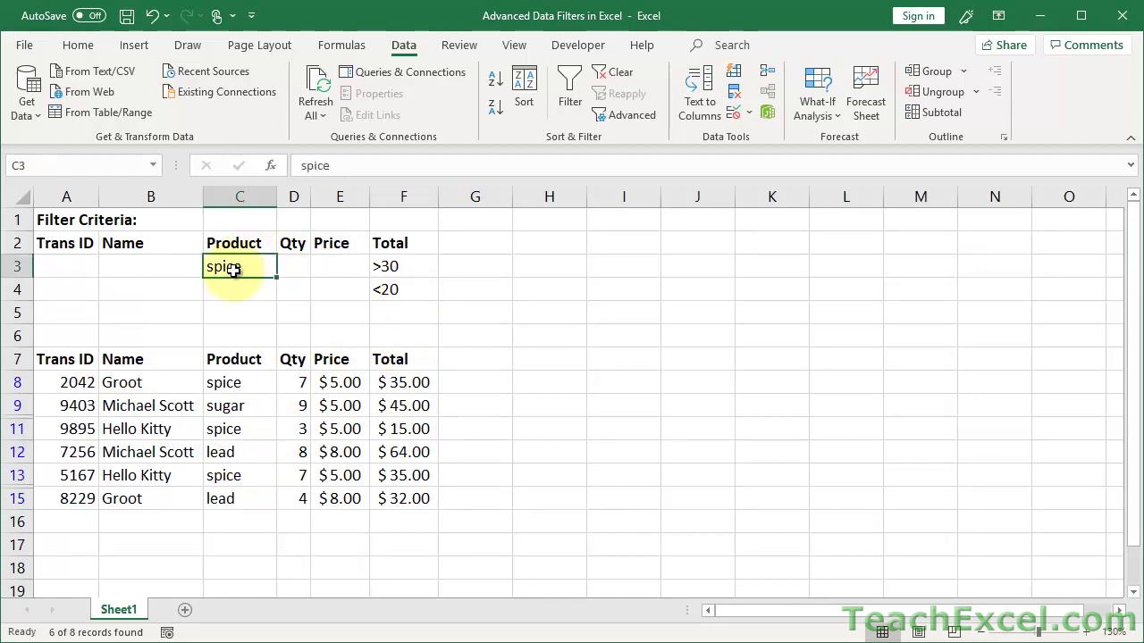
type("lead")
key("ctrl+Return")
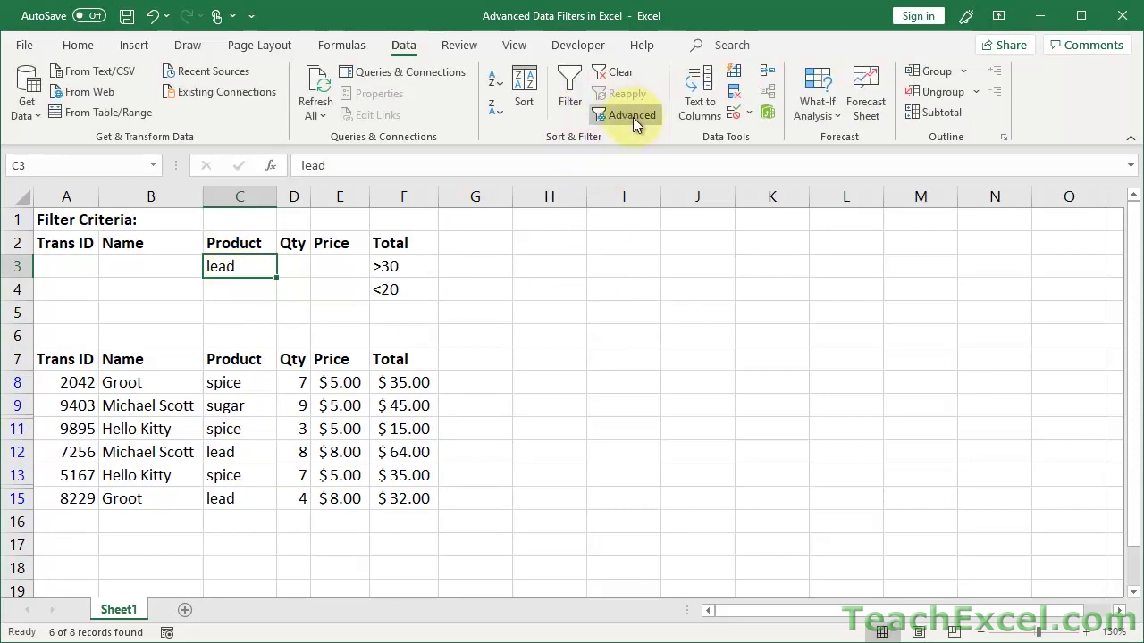
Clear the filter and undo a misapplied Advanced Filter that hid the criteria.
left_click(618, 73)
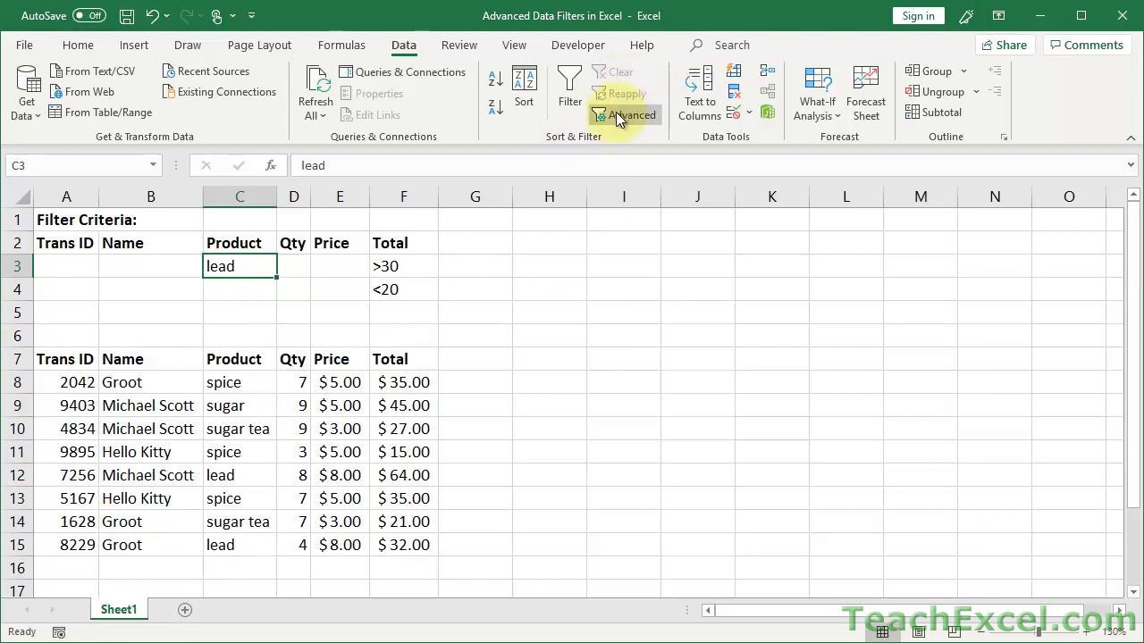
left_click(621, 114)
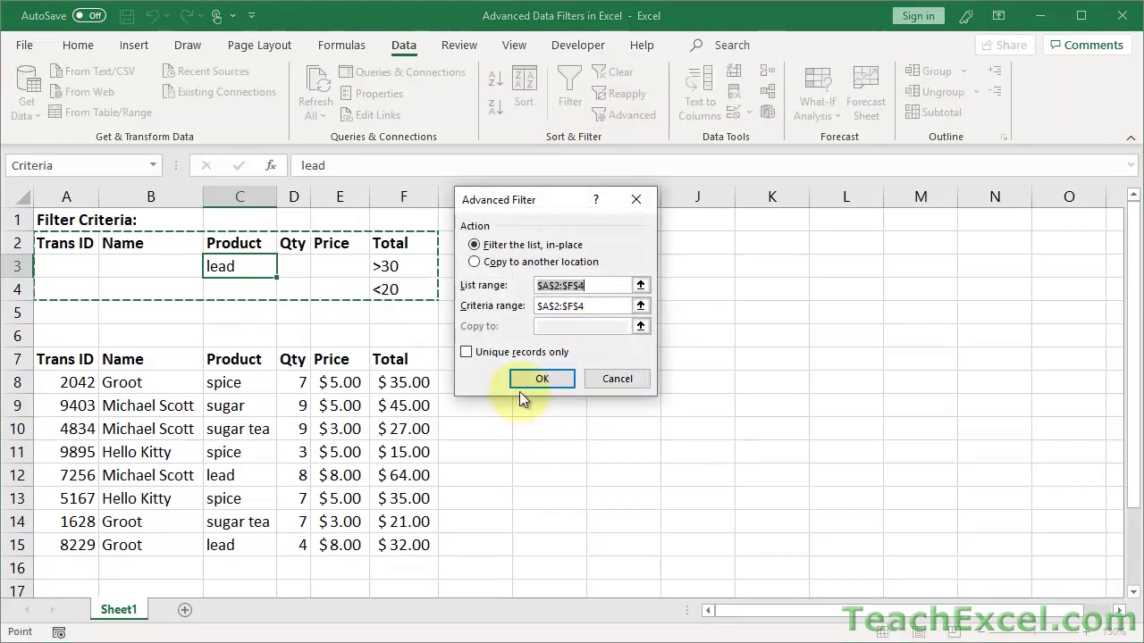
left_click(548, 381)
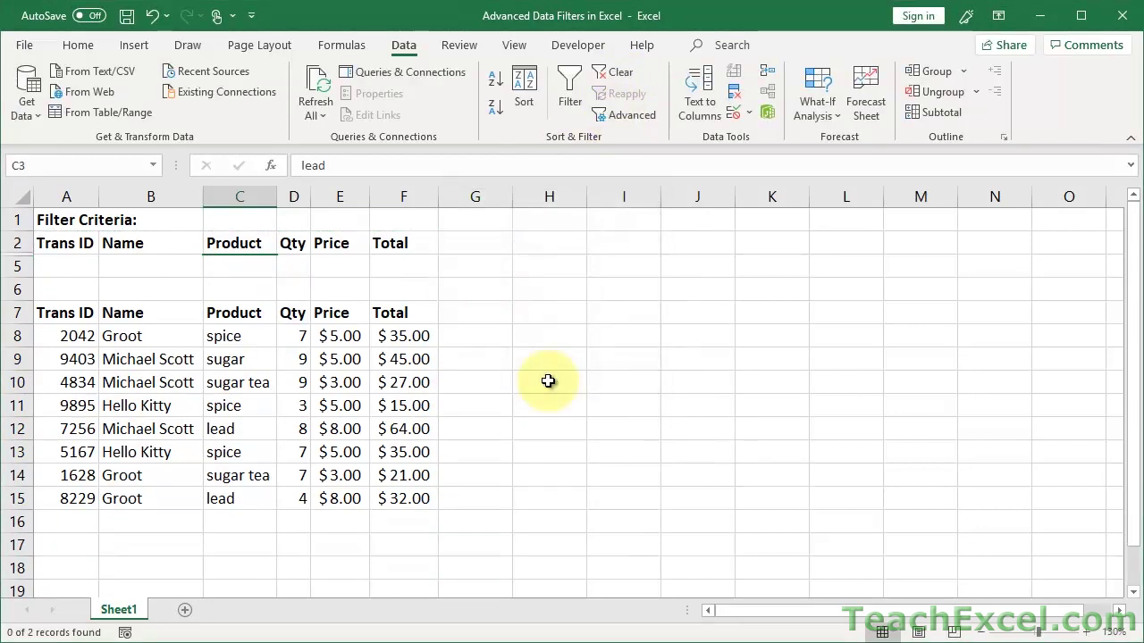
key("ctrl+z")
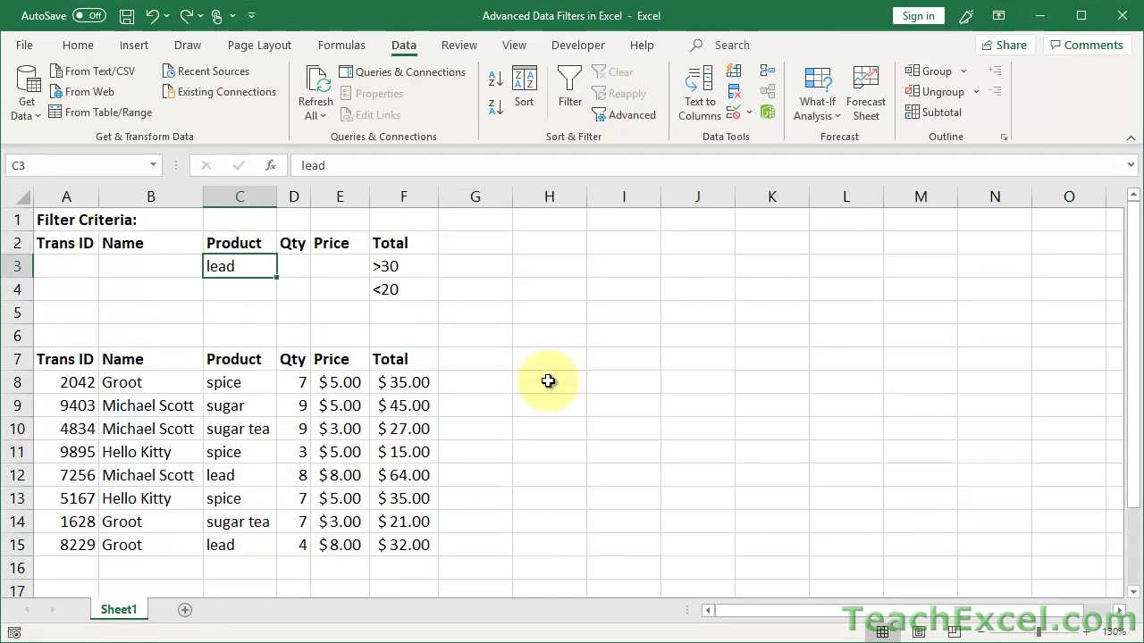
Reapply the Advanced Filter from the table and highlight the two lead rows and the under-20 row.
left_click(226, 409)
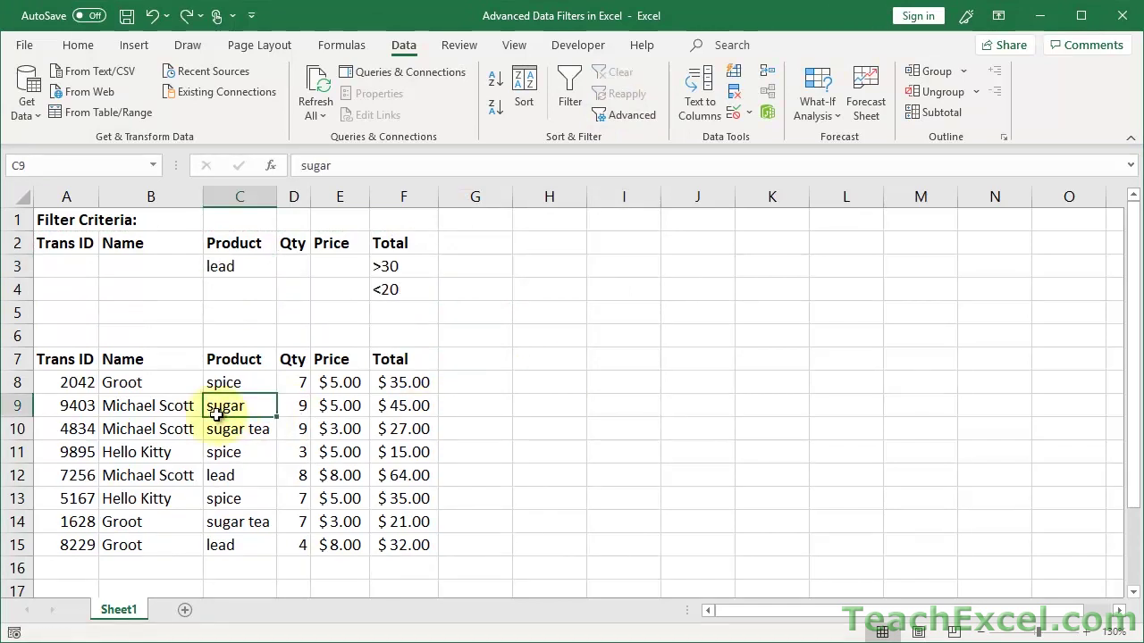
left_click(631, 116)
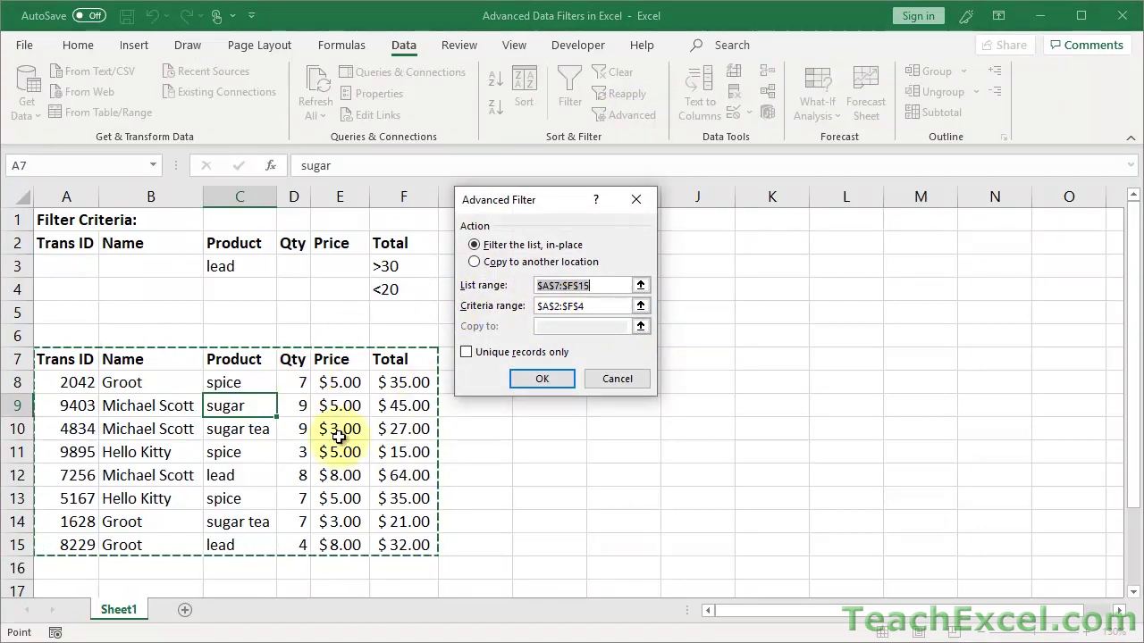
left_click(552, 370)
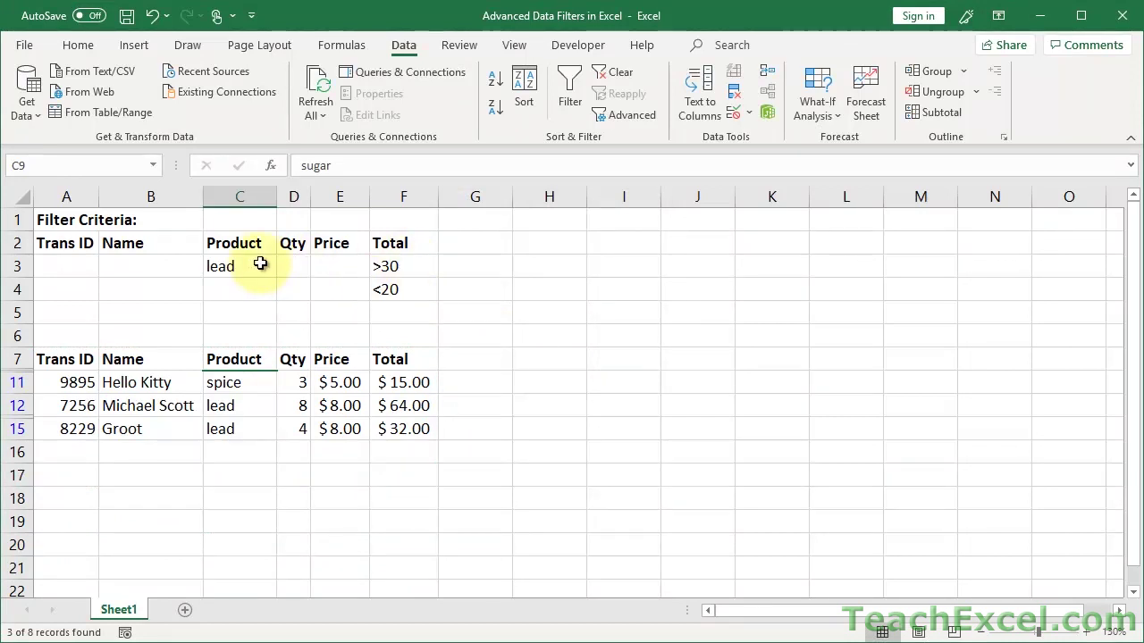
left_click_drag(391, 411, 235, 438)
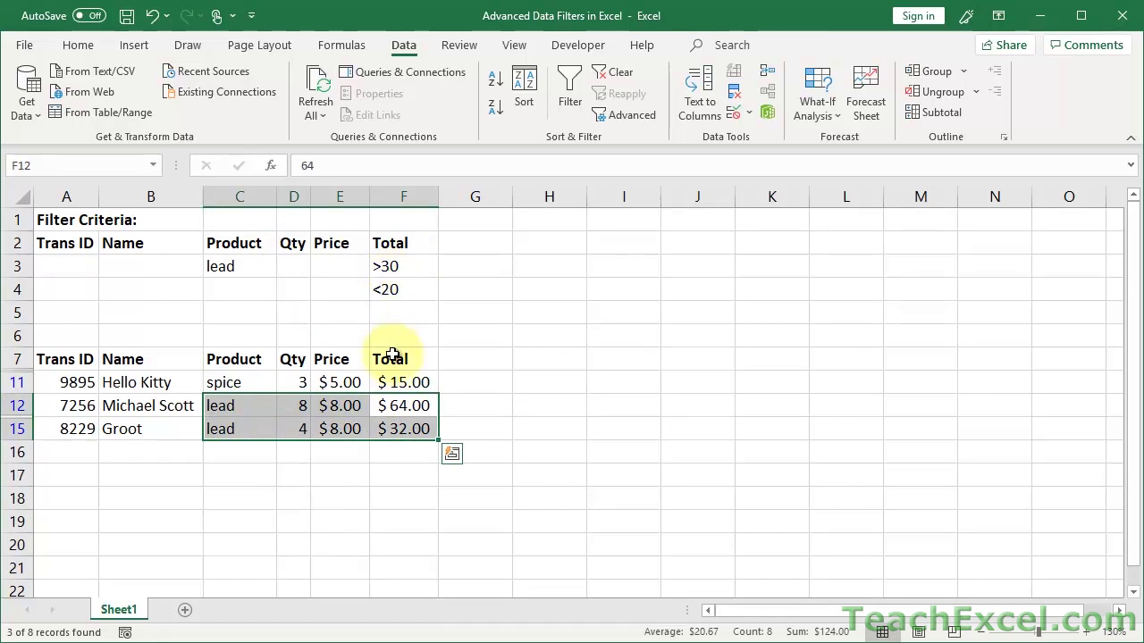
left_click_drag(386, 383, 261, 387)
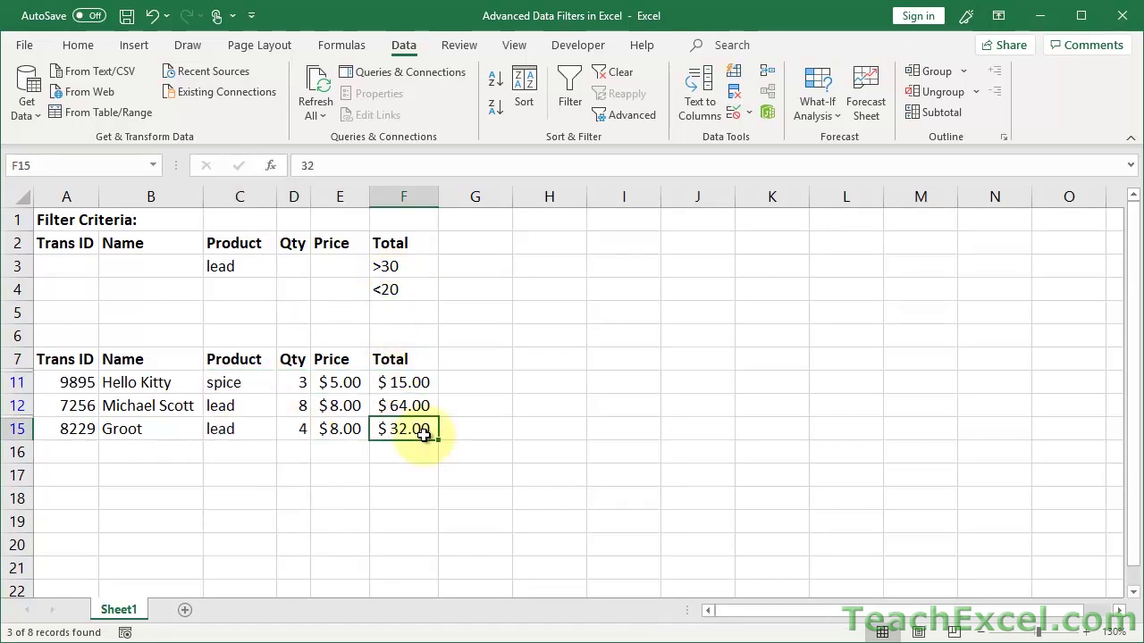
Review the lead rows' totals and quantity, then add a Qty criterion of >5 in D3.
left_click(429, 432)
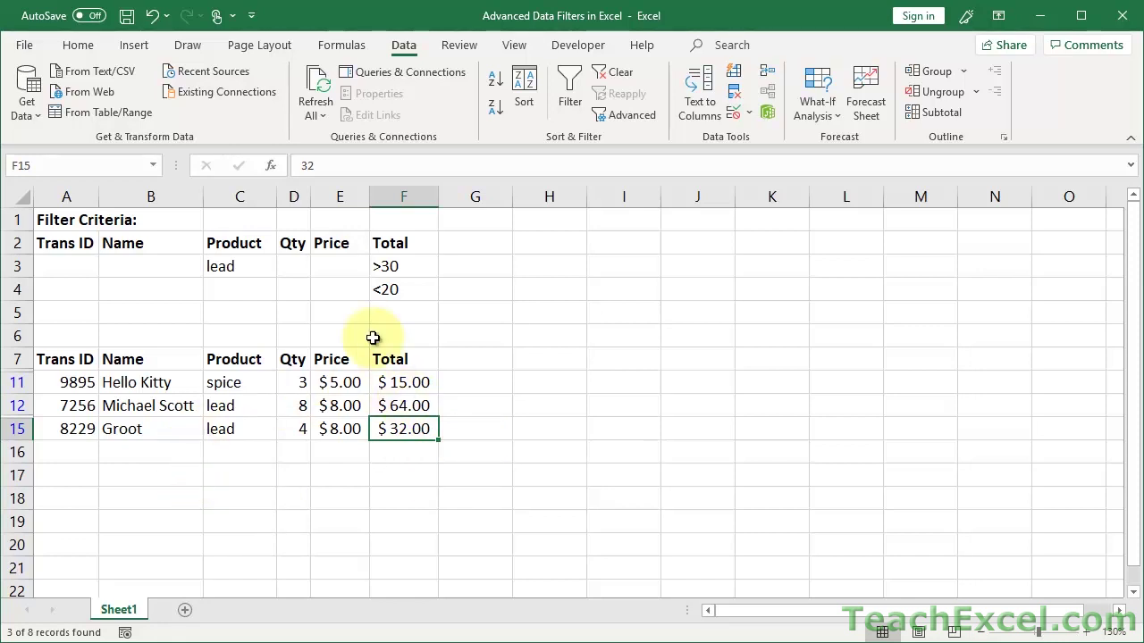
left_click(409, 406)
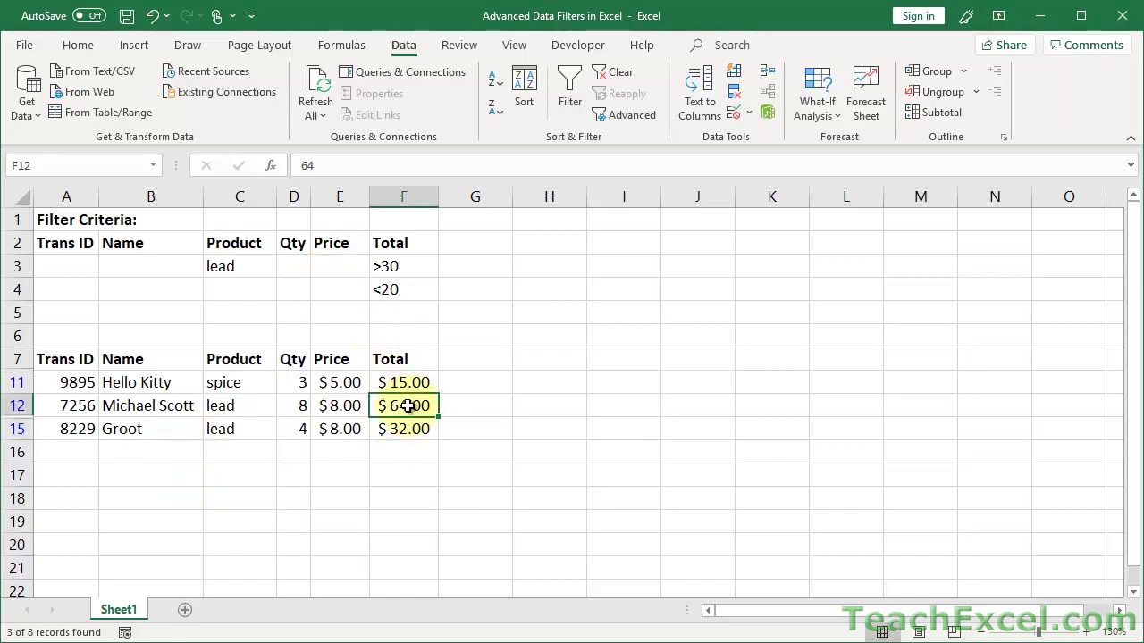
left_click(283, 404)
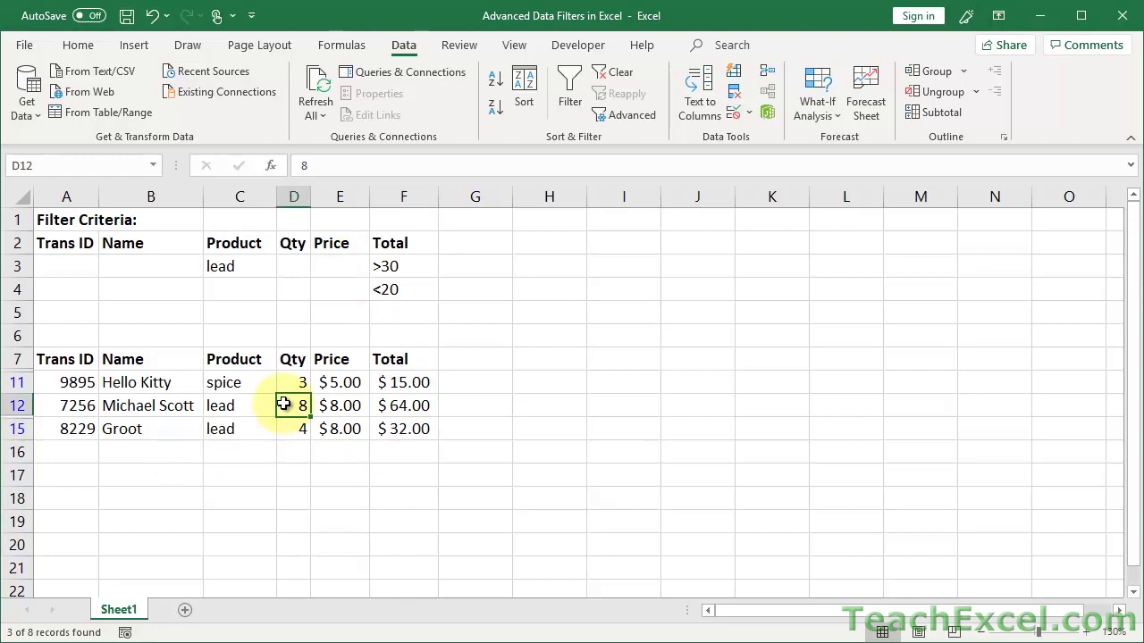
left_click(298, 264)
double_click(294, 263)
type(">5")
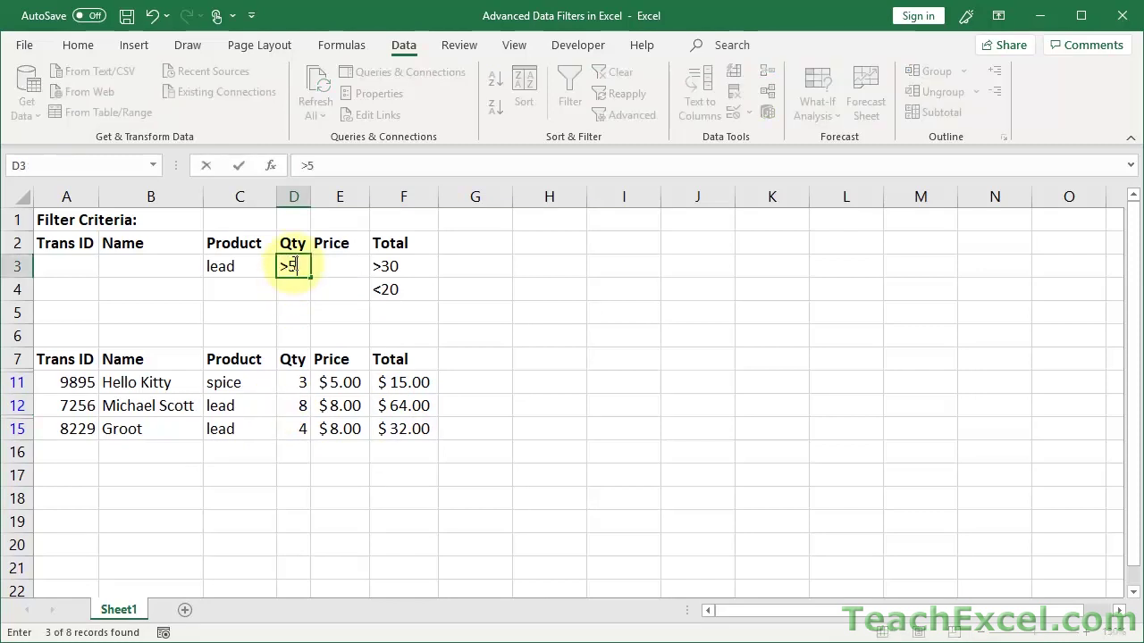
key("ctrl+Return")
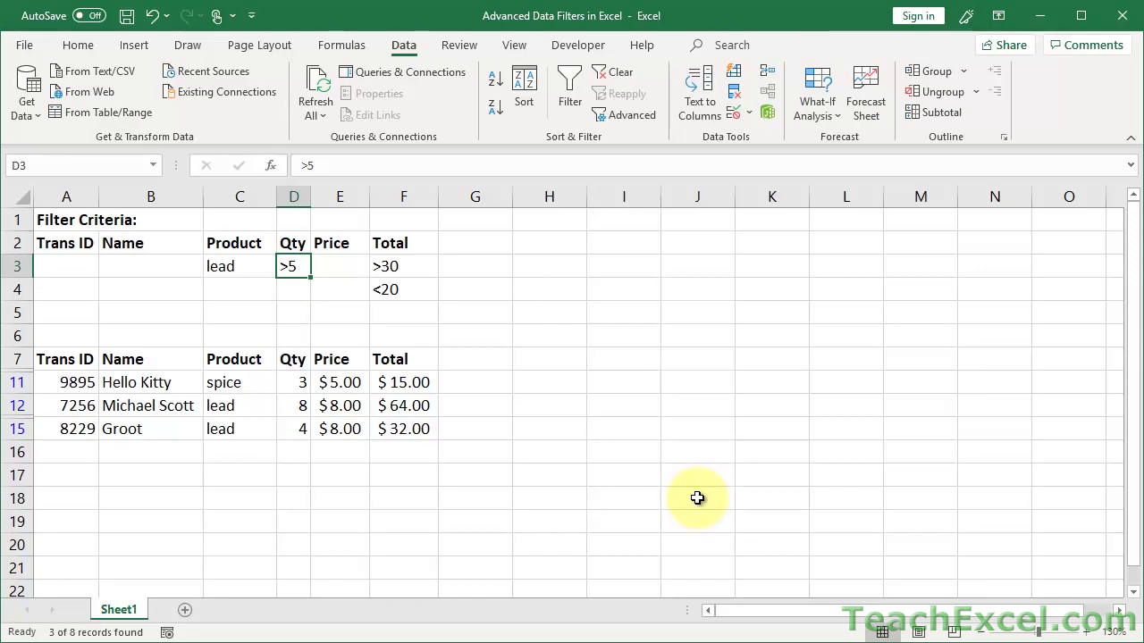
left_click(414, 382)
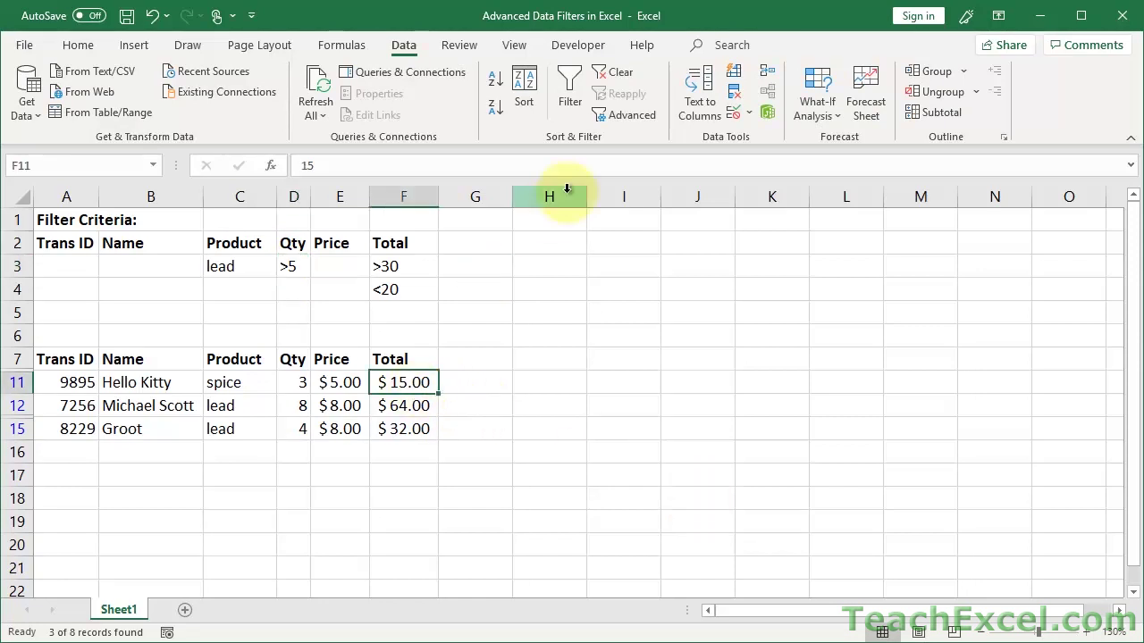
Reapply the Advanced Filter with the Qty >5 criterion and review the results and criteria rows.
left_click(627, 118)
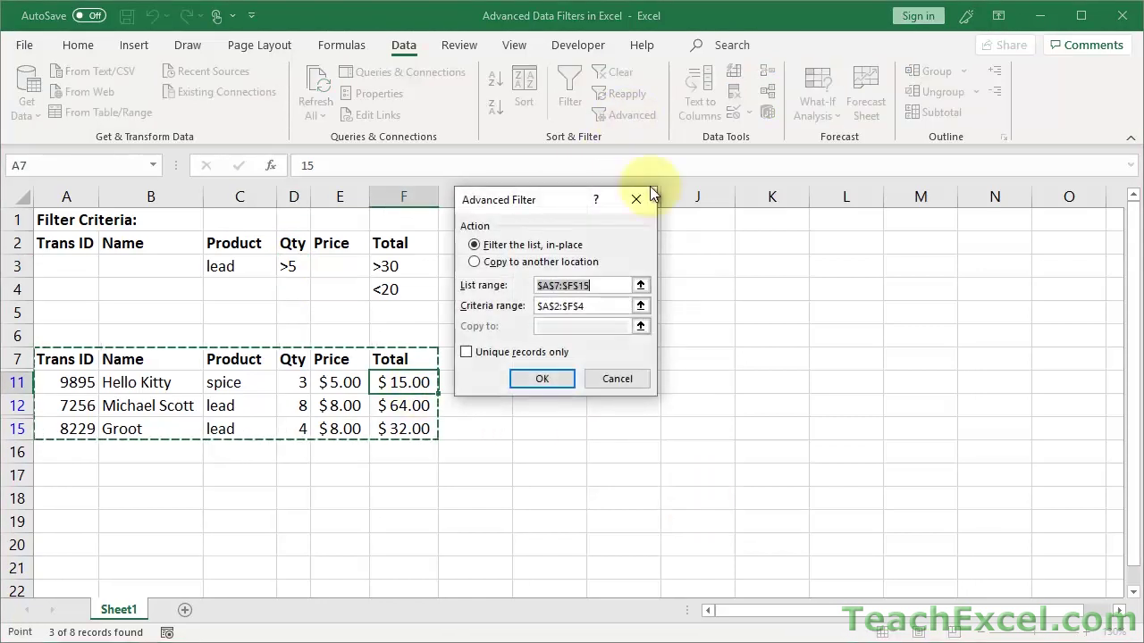
left_click(542, 379)
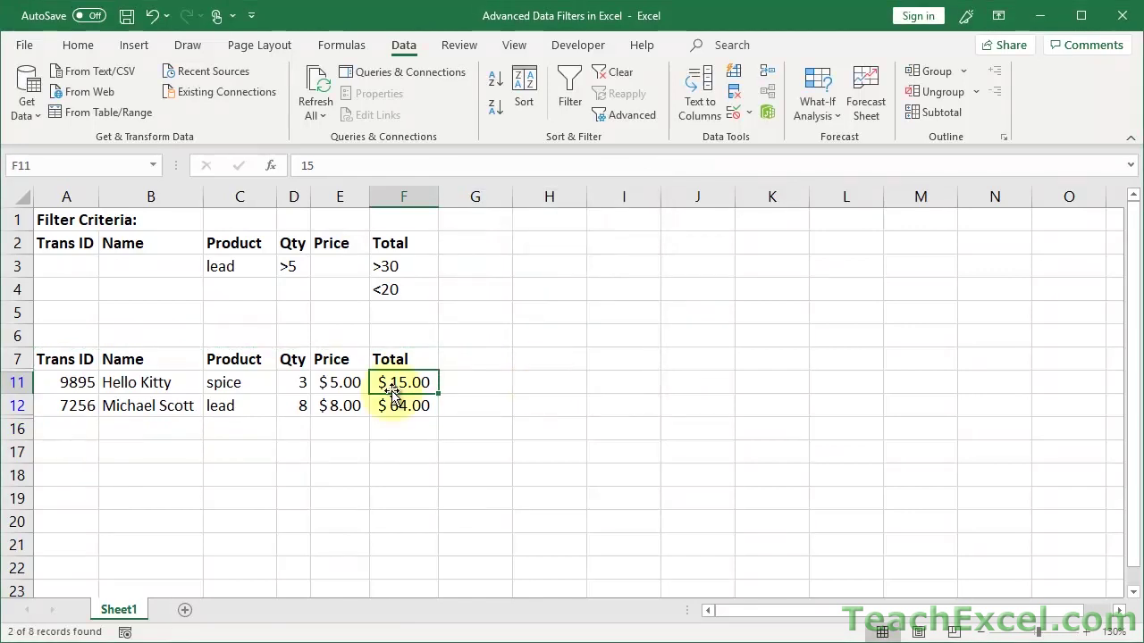
left_click(300, 381)
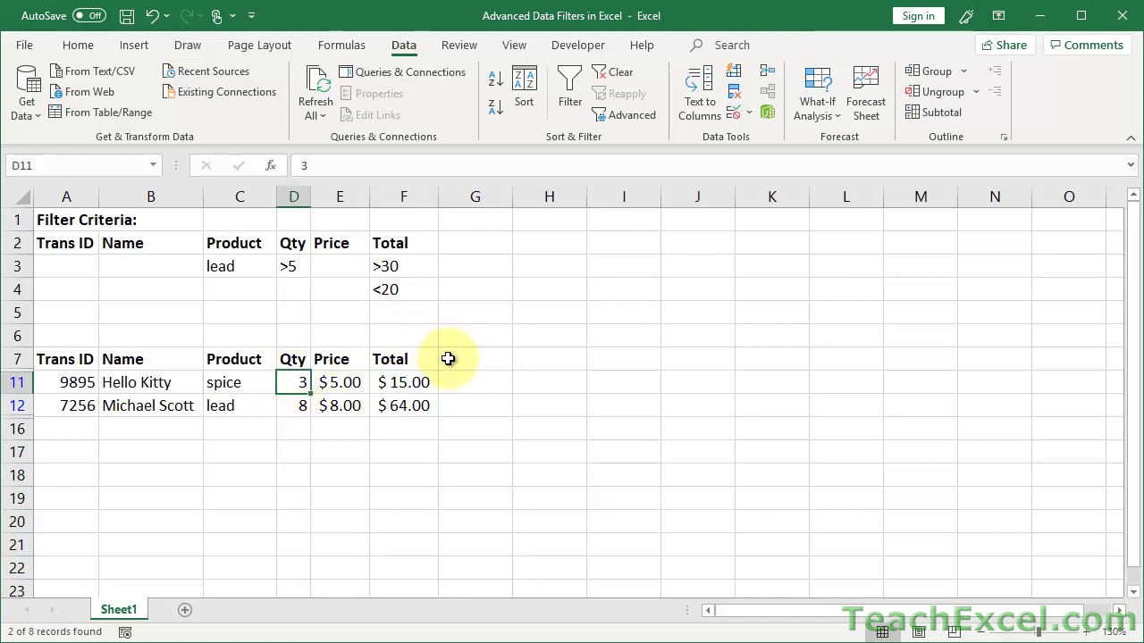
left_click(393, 288)
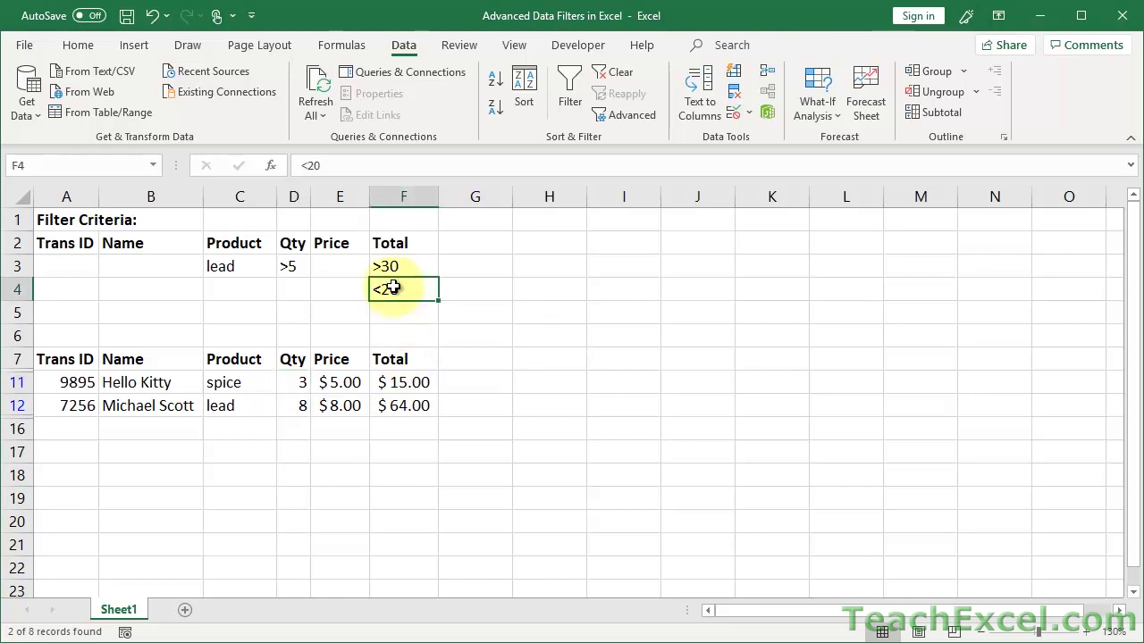
left_click_drag(393, 288, 34, 306)
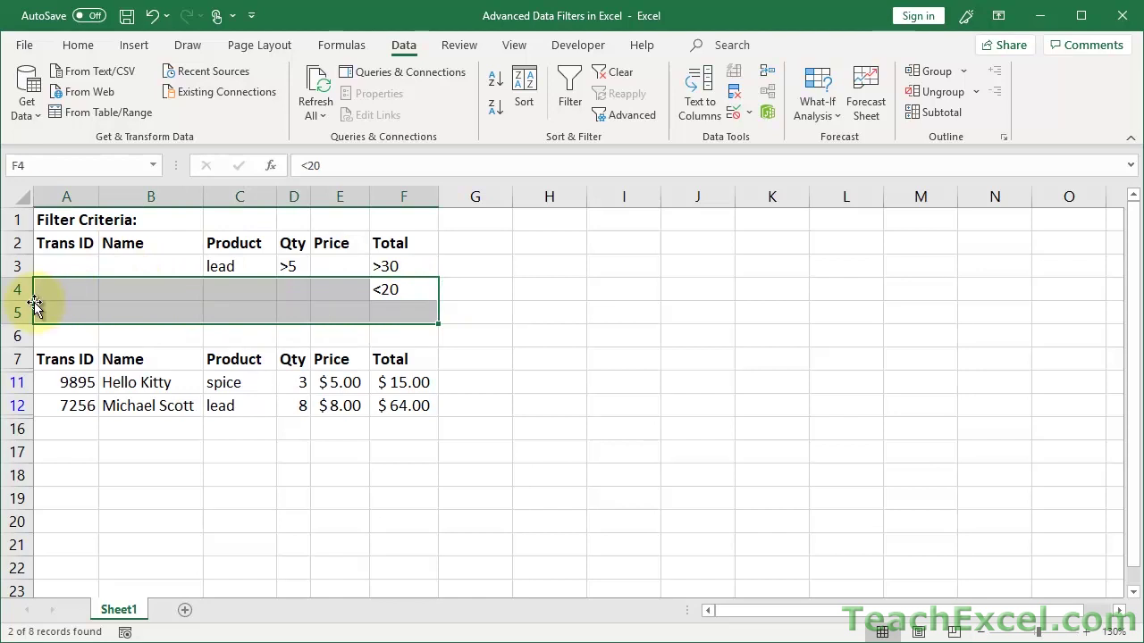
Clear the current filter and enter the criterion =Michael Scott in B5 under Name.
left_click(50, 292)
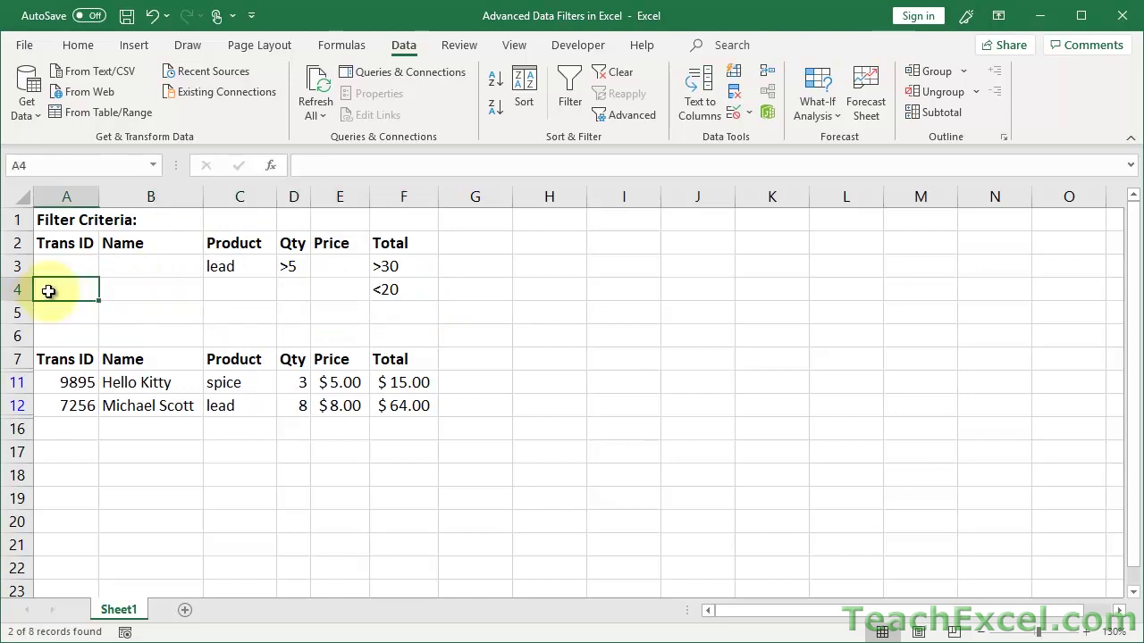
left_click(626, 75)
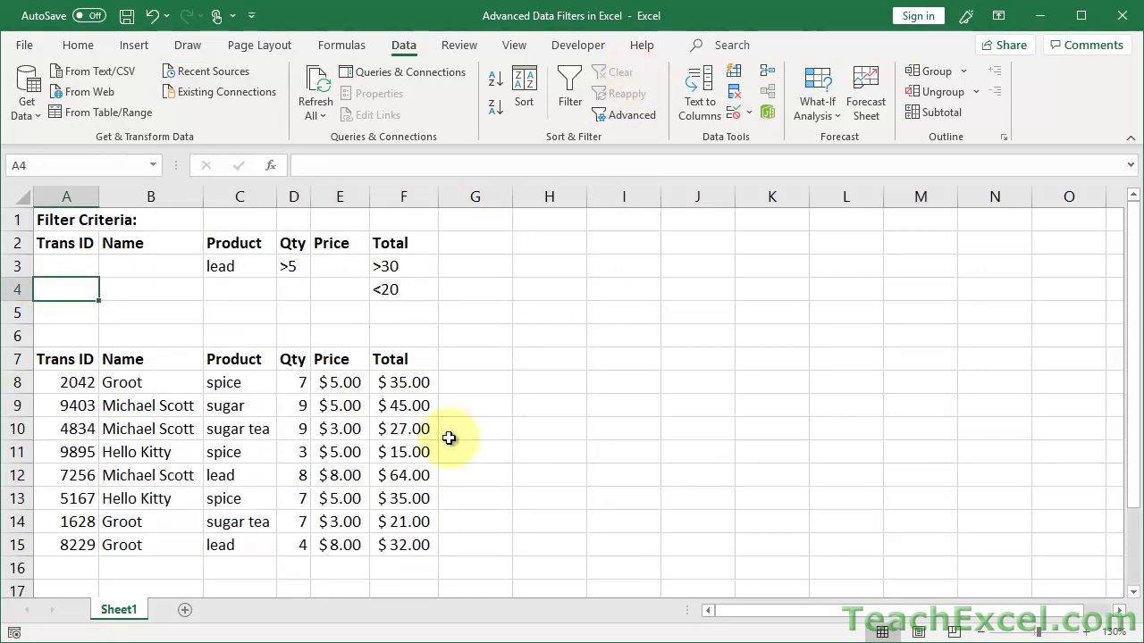
left_click(153, 311)
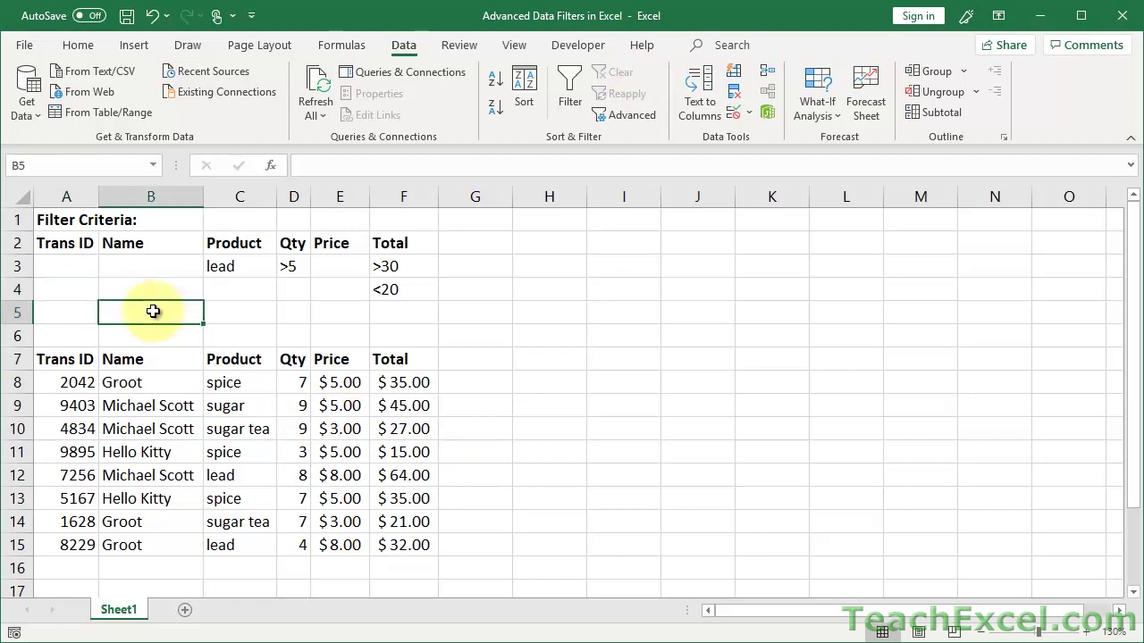
type("=")
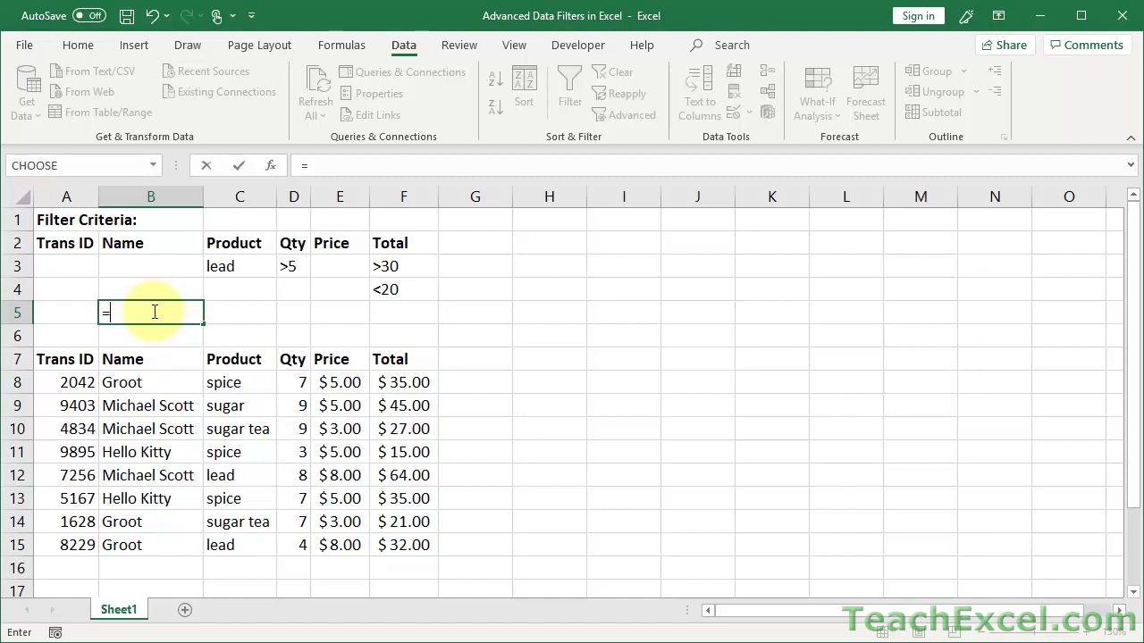
type("\"=Michael Scott\"")
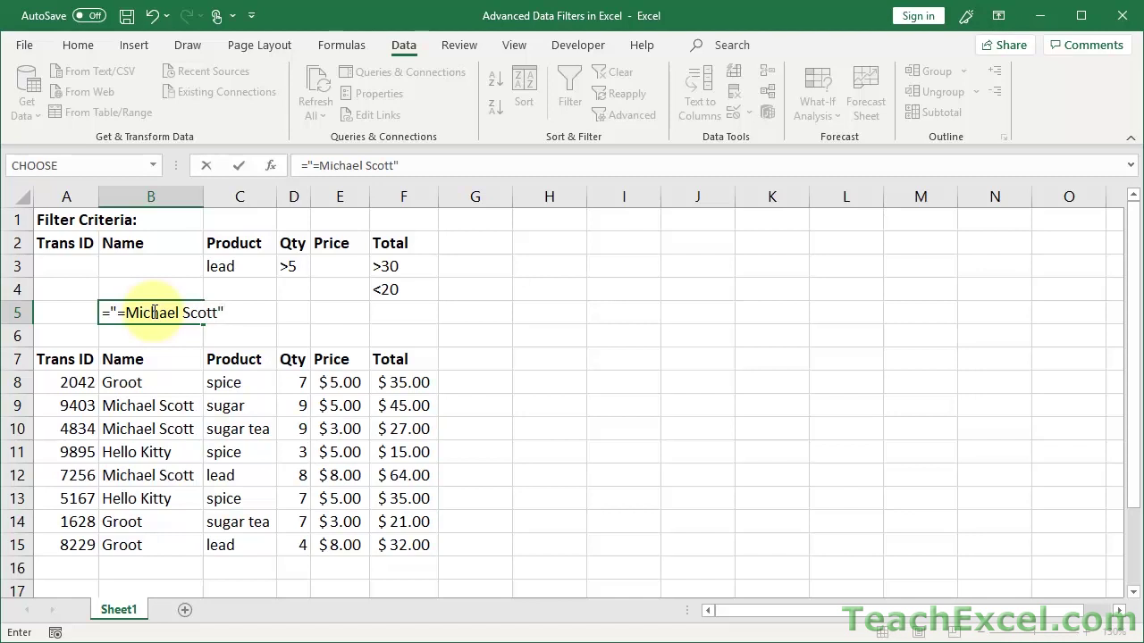
key("Tab")
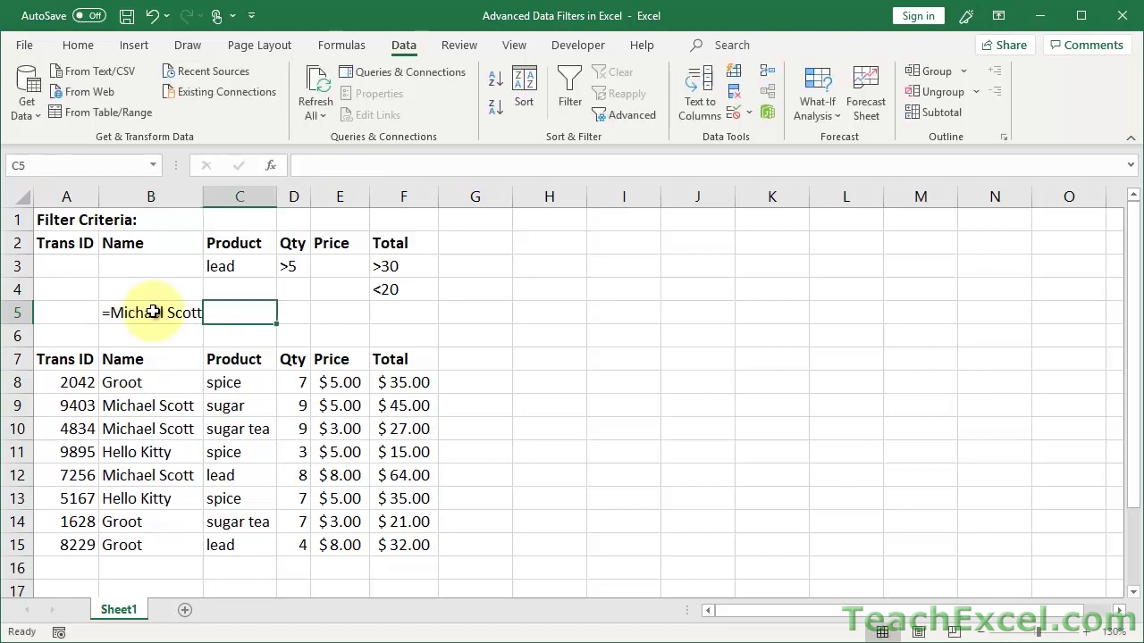
Widen column B to fit the names, then review criteria cells C3, D3, F3, F4 and B5.
left_click_drag(200, 199, 209, 200)
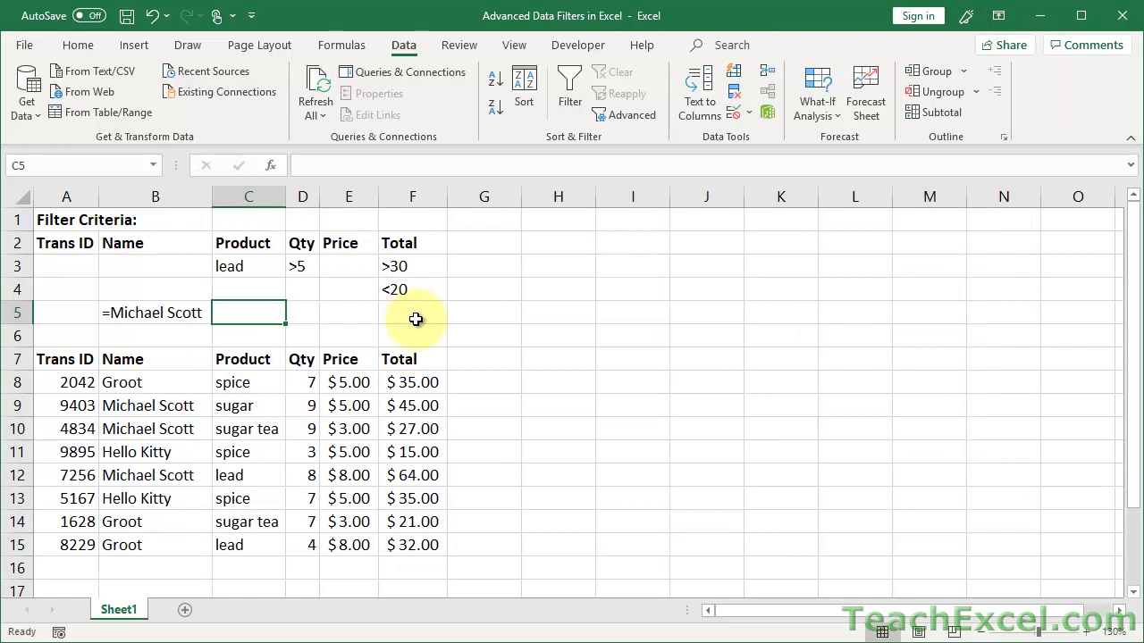
left_click(230, 265)
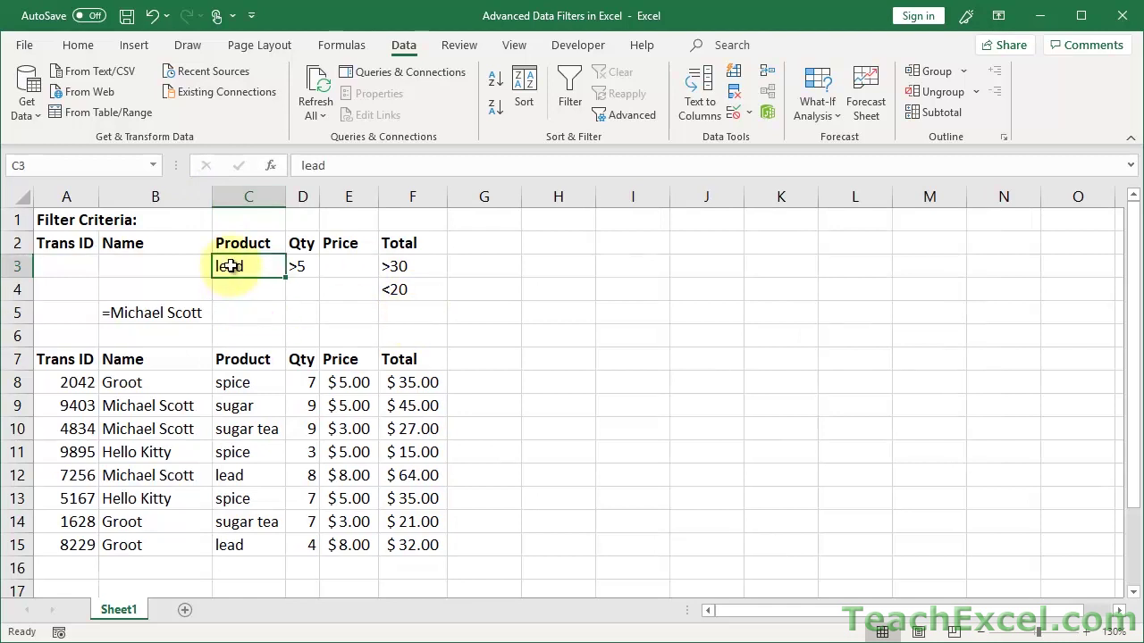
key("Right")
key("Right")
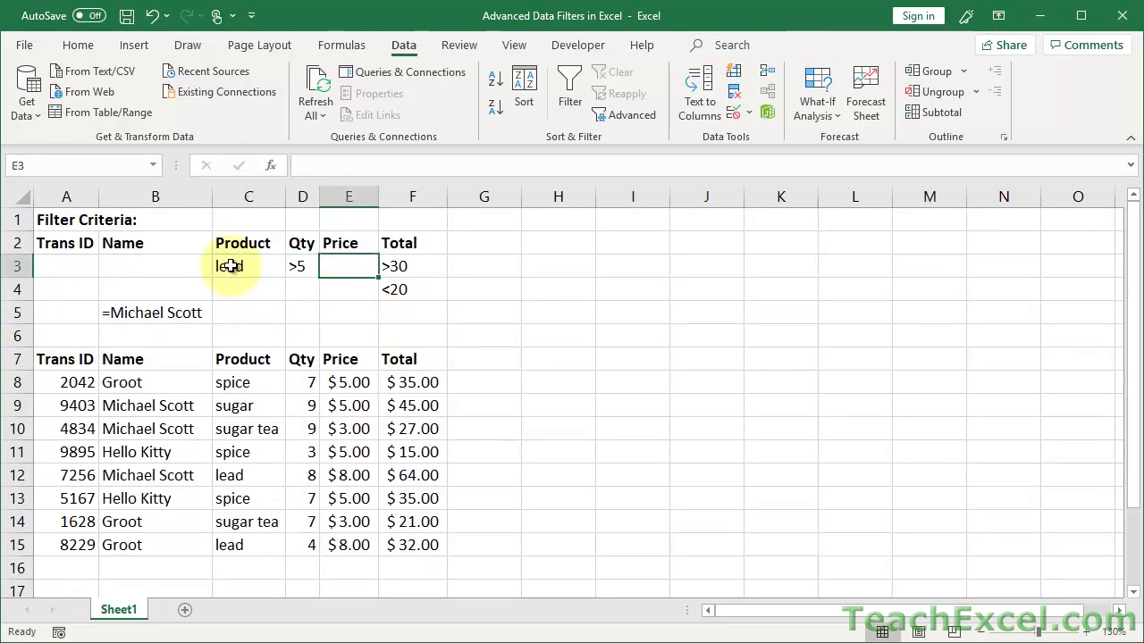
key("Right")
key("Down")
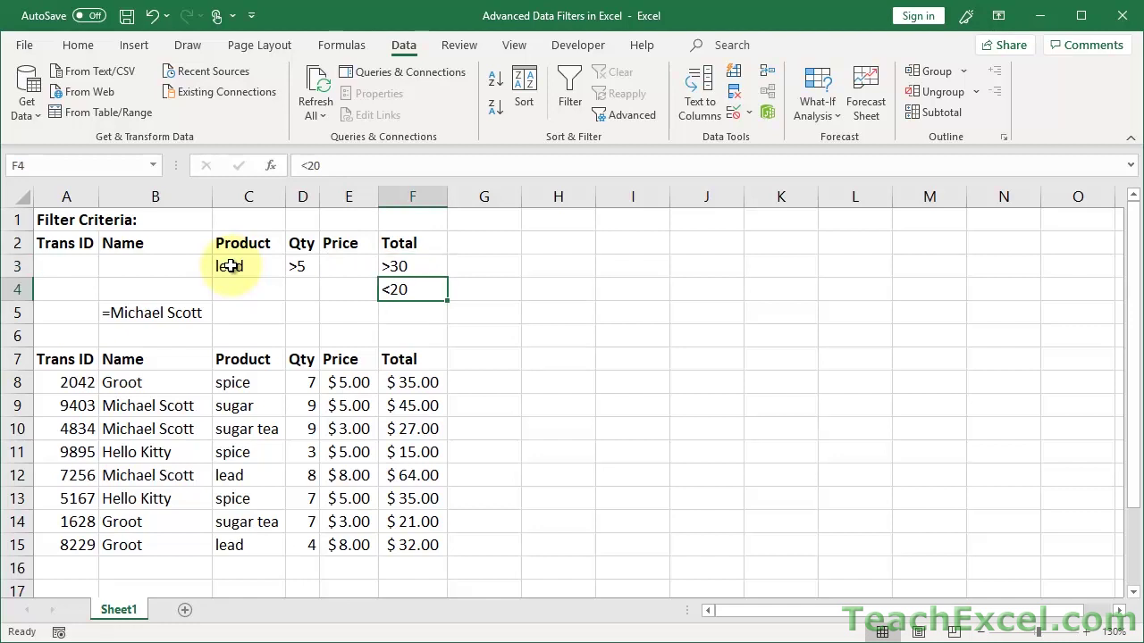
key("Down")
key("Left")
key("Left")
key("Left")
key("Left")
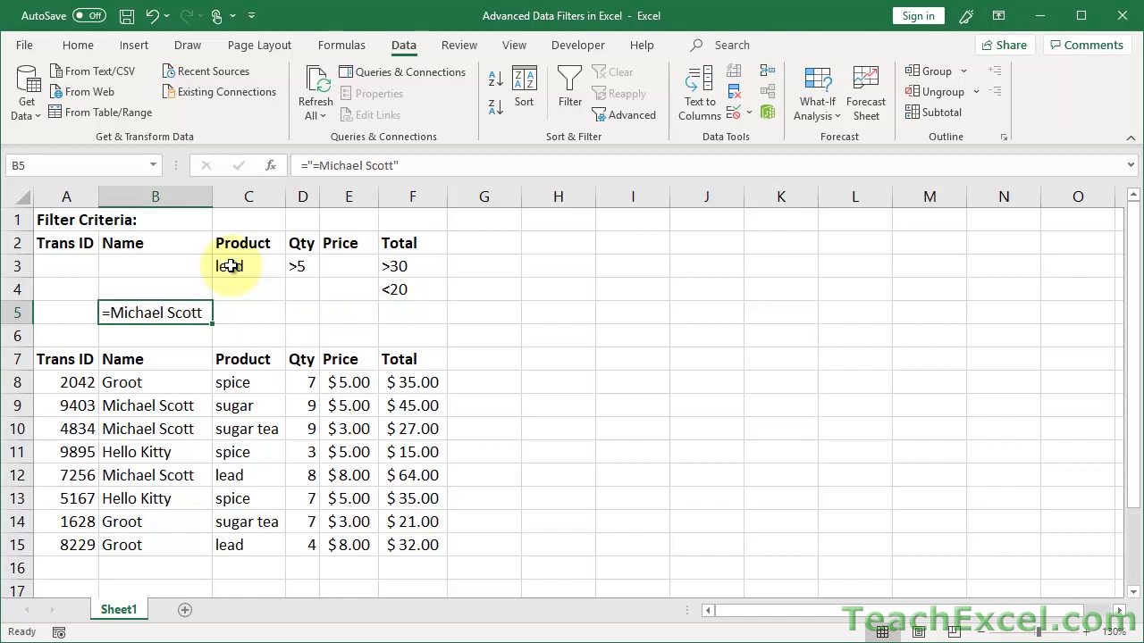
left_click(261, 429)
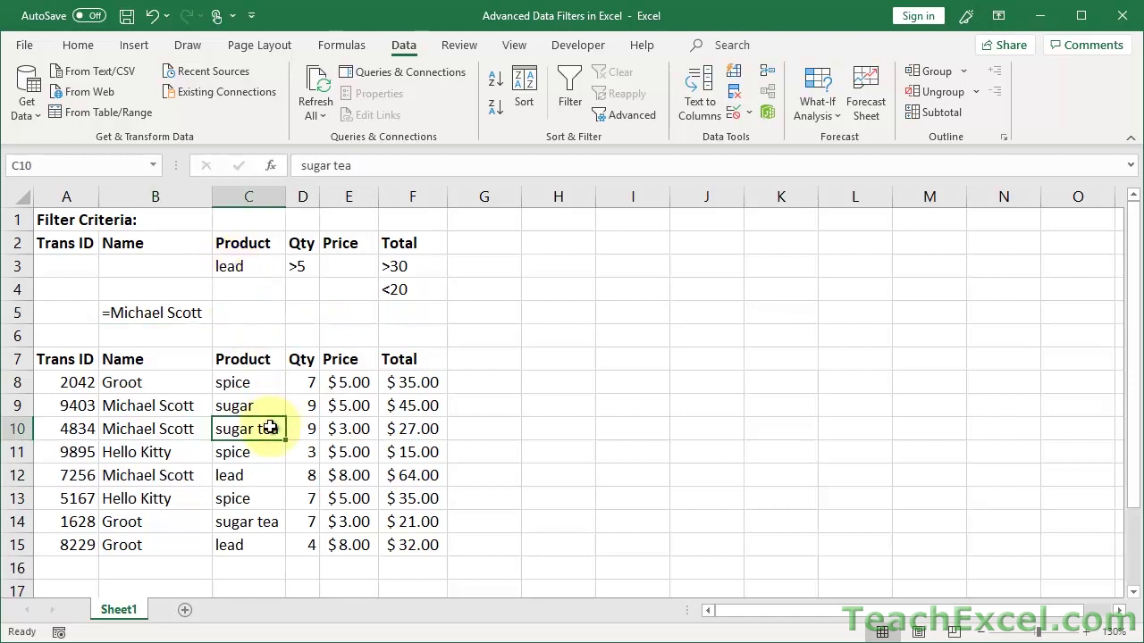
Reapply the Advanced Filter in place with criteria range A2:F5, leaving 4 of 8 records visible.
left_click(625, 115)
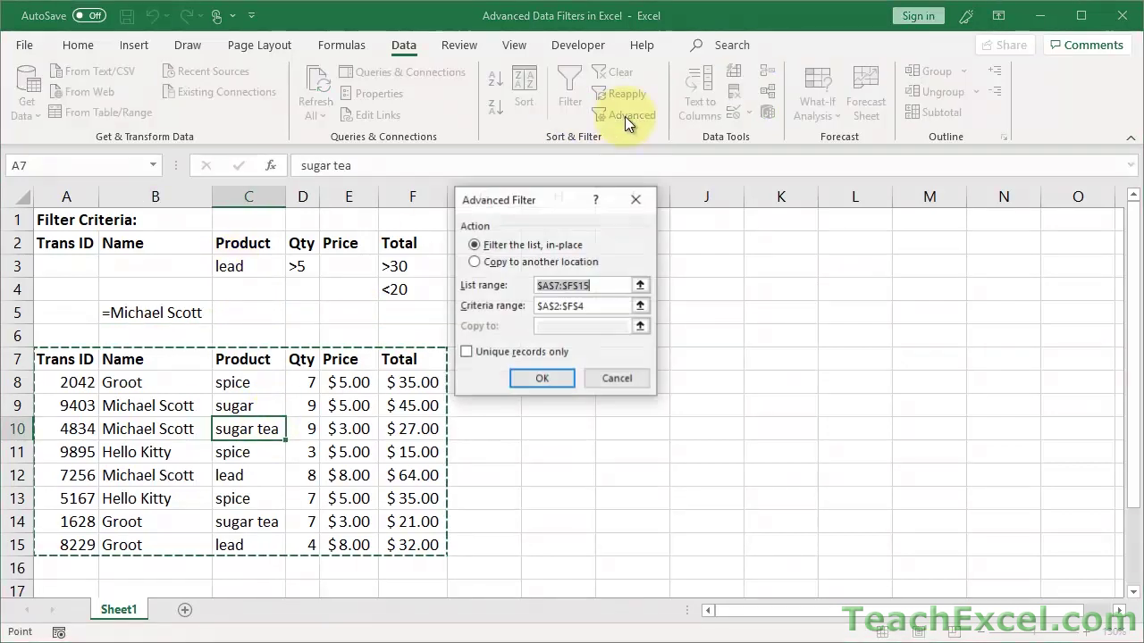
left_click(586, 305)
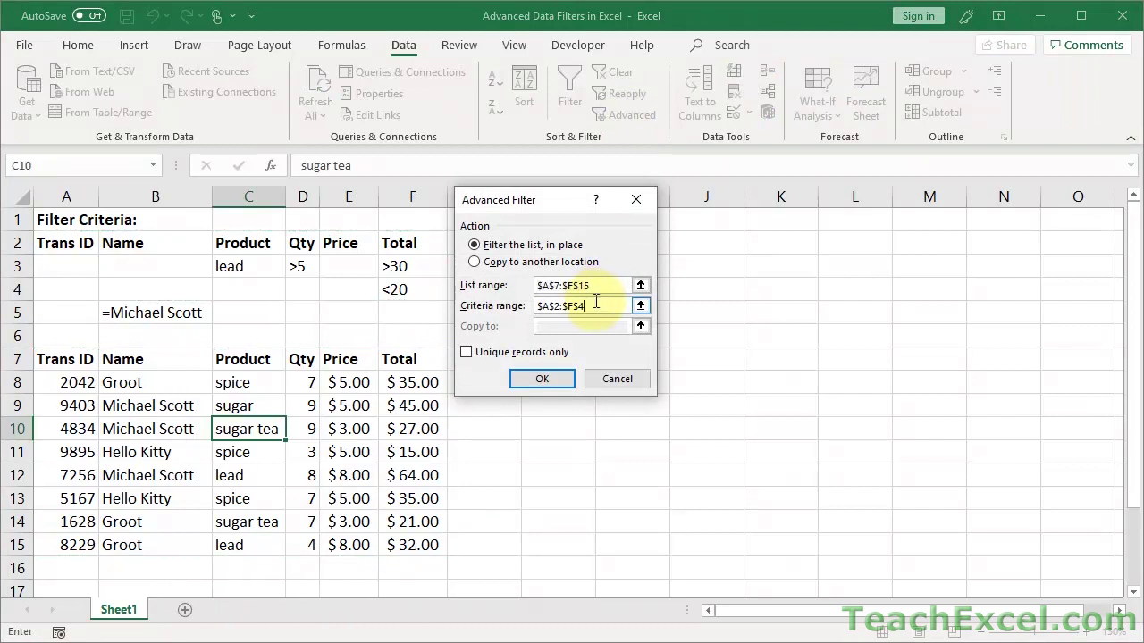
left_click_drag(87, 247, 366, 306)
left_click(411, 312)
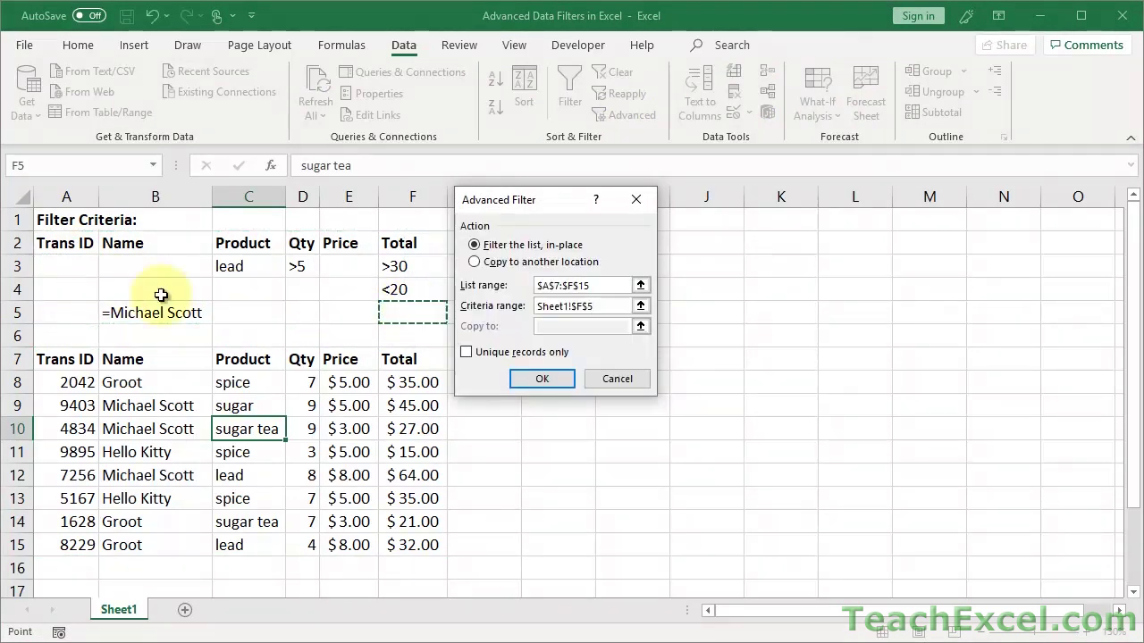
left_click_drag(56, 246, 408, 315)
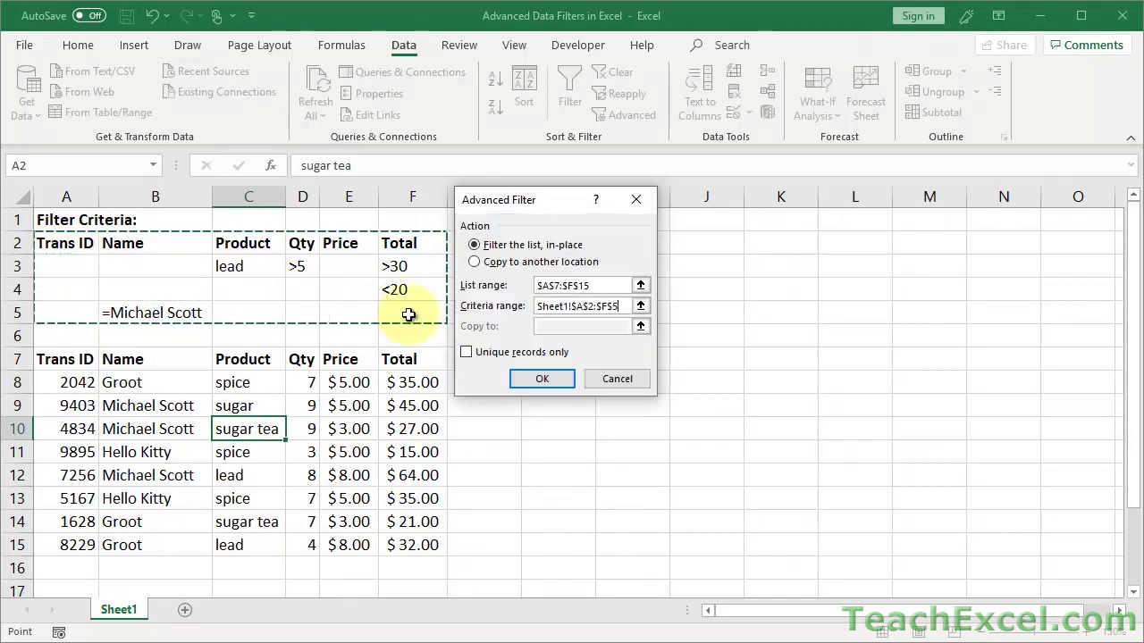
left_click(542, 378)
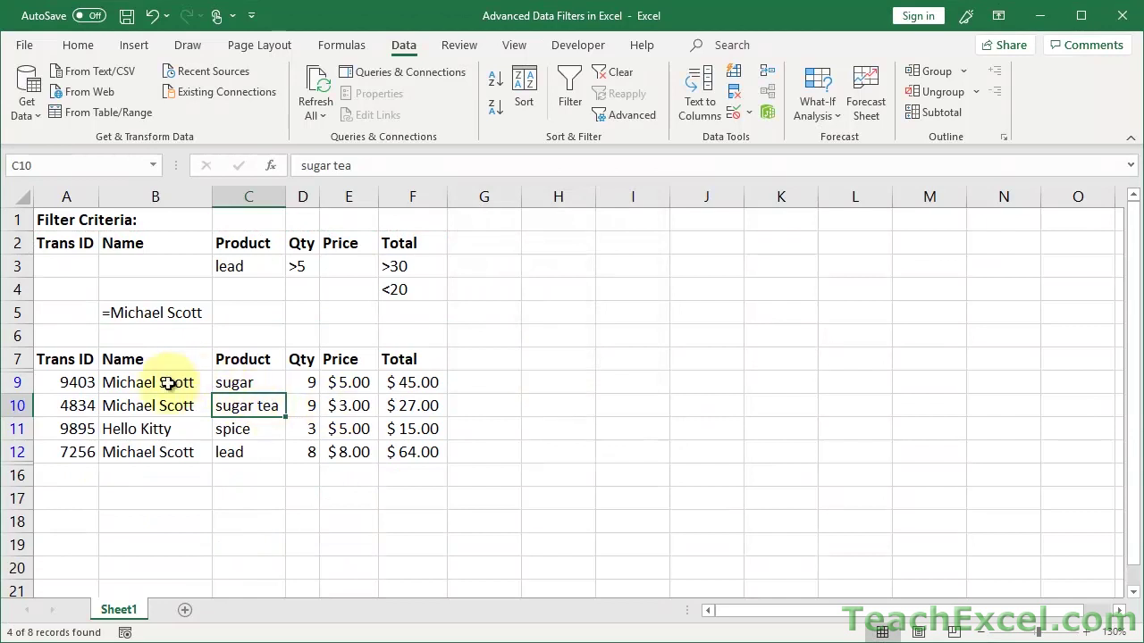
left_click(167, 383)
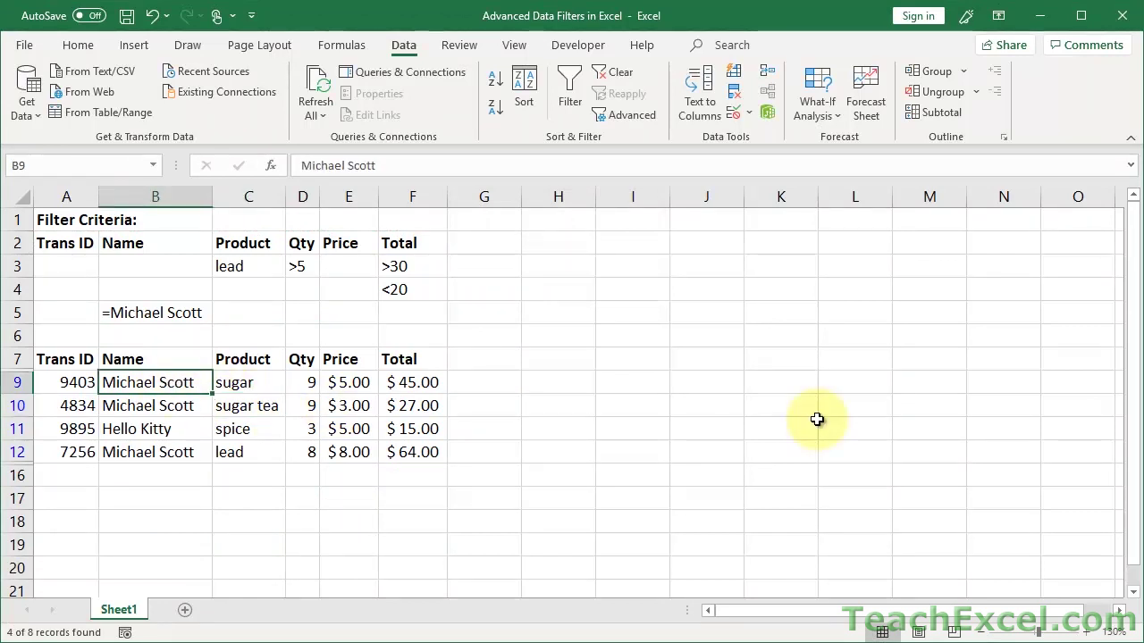
left_click_drag(72, 308, 394, 310)
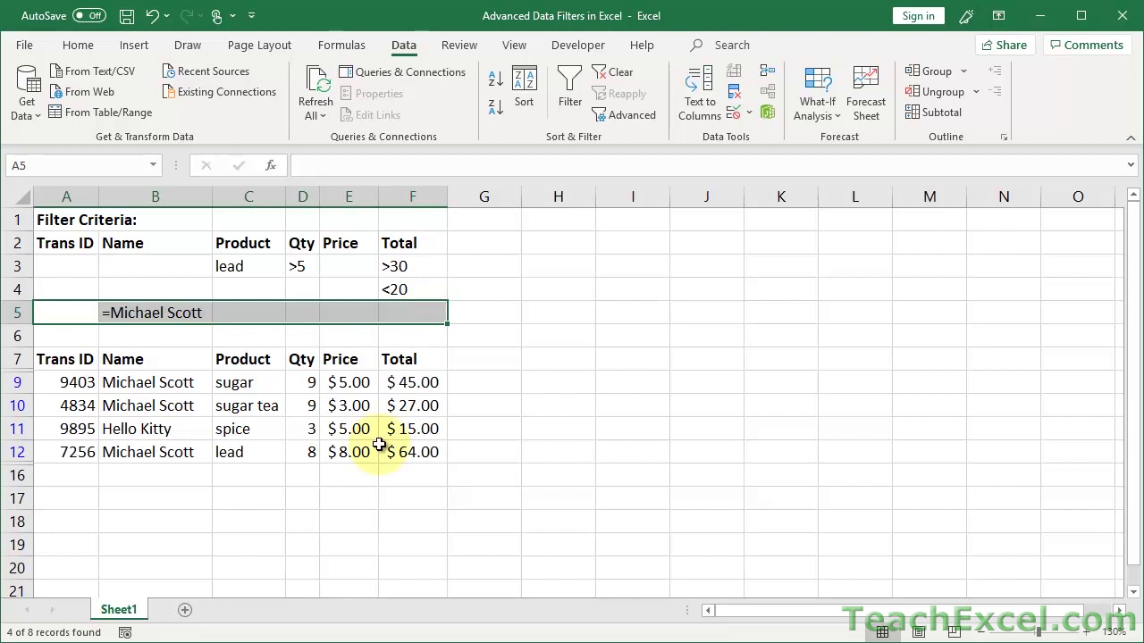
left_click_drag(51, 243, 405, 244)
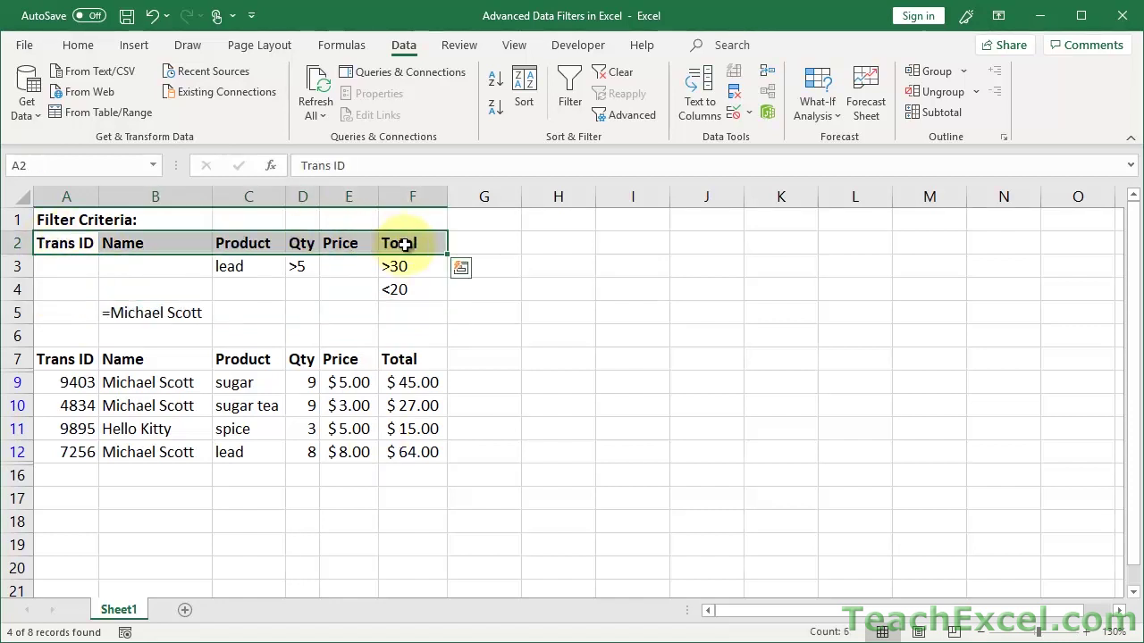
left_click(405, 263)
key("Left")
key("Down")
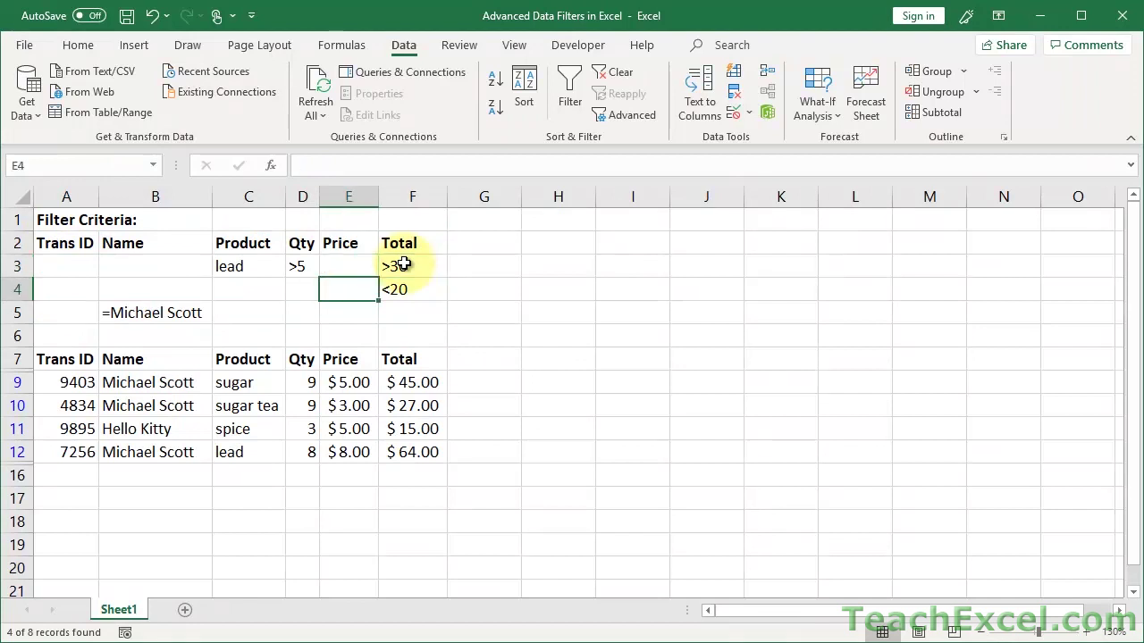
key("Right")
key("Left")
key("Left")
key("Left")
key("Left")
key("Down")
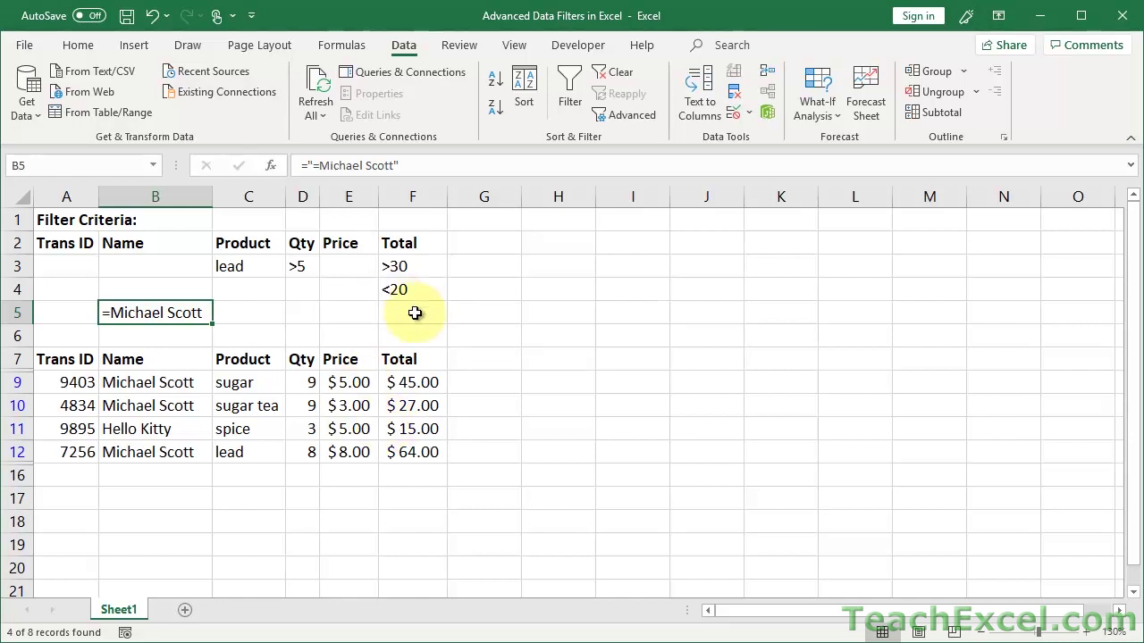
Shade the criteria rows A3:F5 with a light grey fill.
left_click_drag(414, 312, 82, 267)
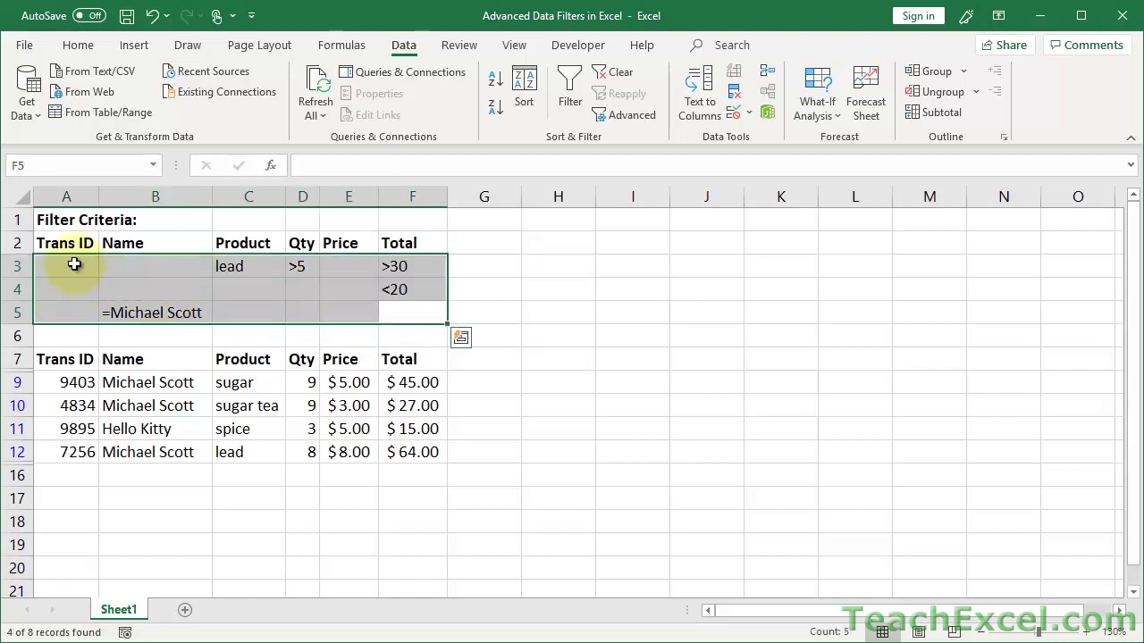
left_click(77, 44)
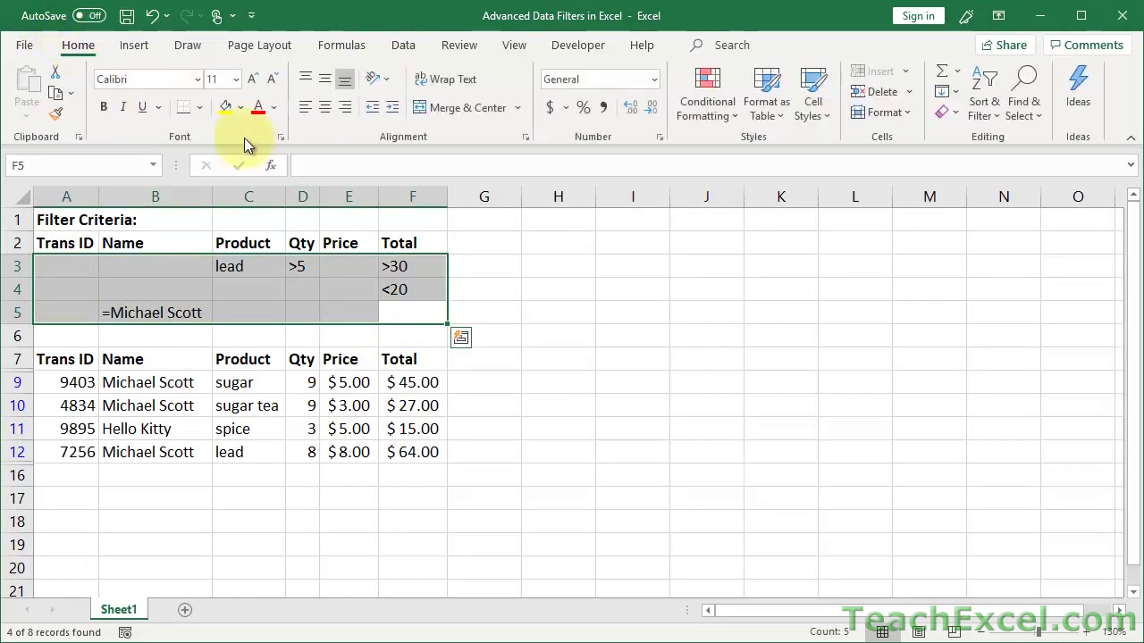
left_click(240, 107)
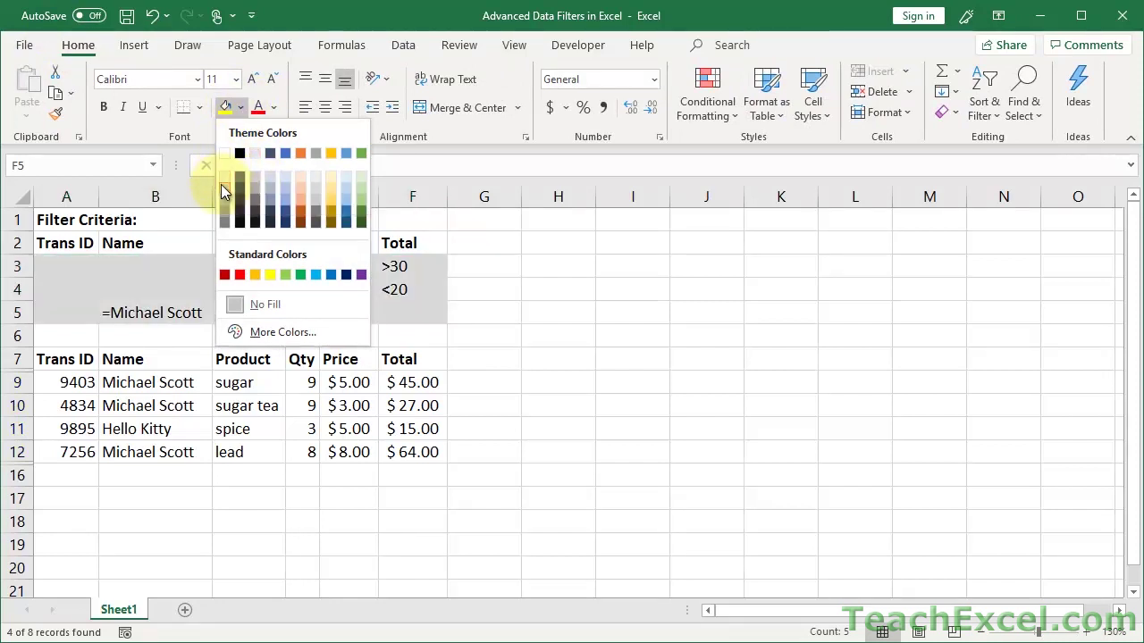
left_click(255, 177)
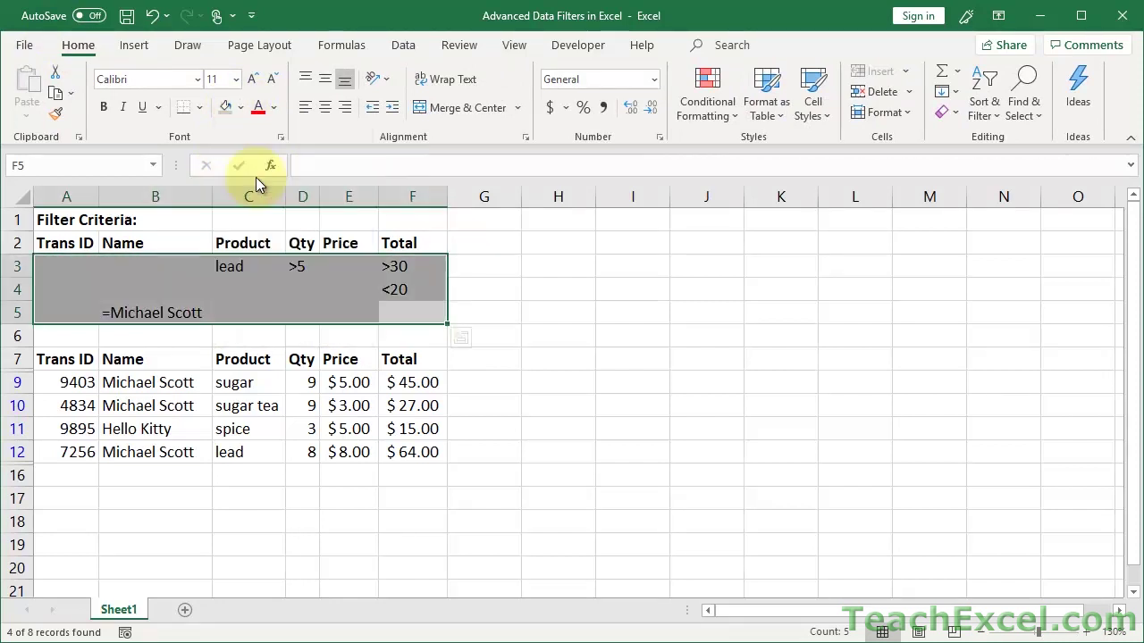
left_click(588, 309)
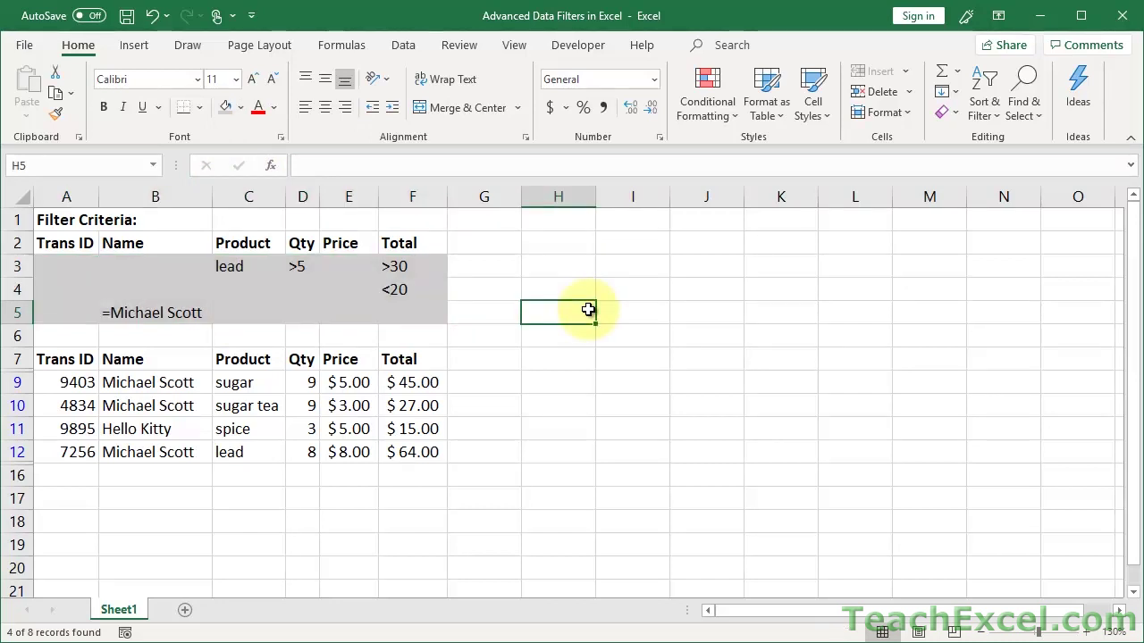
Shade the criteria header row A2:F2 with a darker grey fill.
left_click_drag(413, 244, 45, 247)
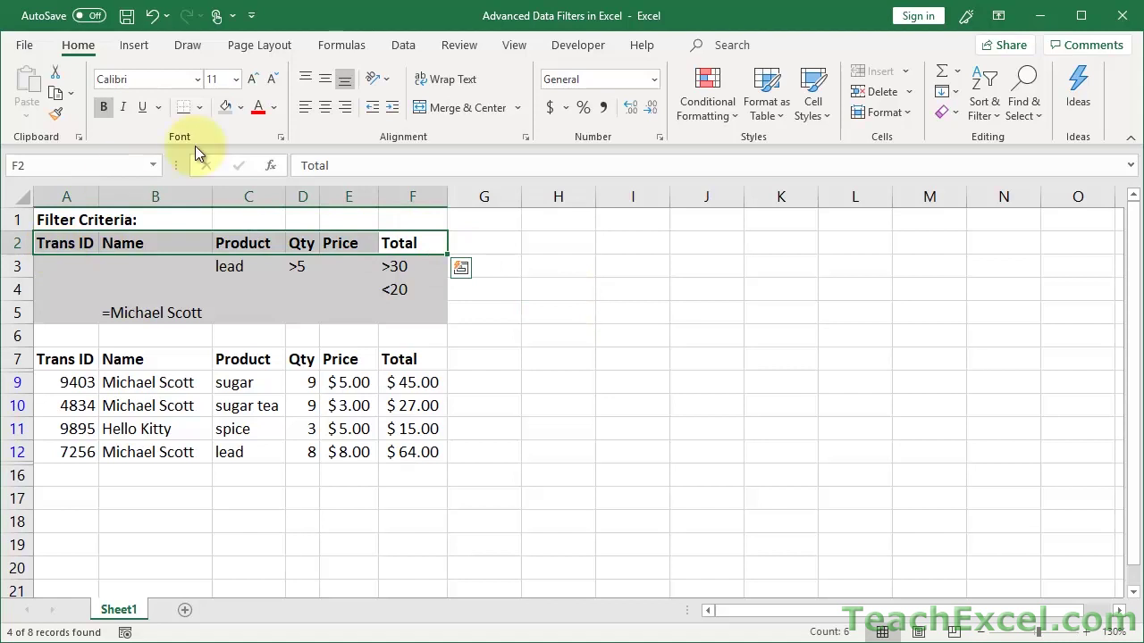
left_click(240, 108)
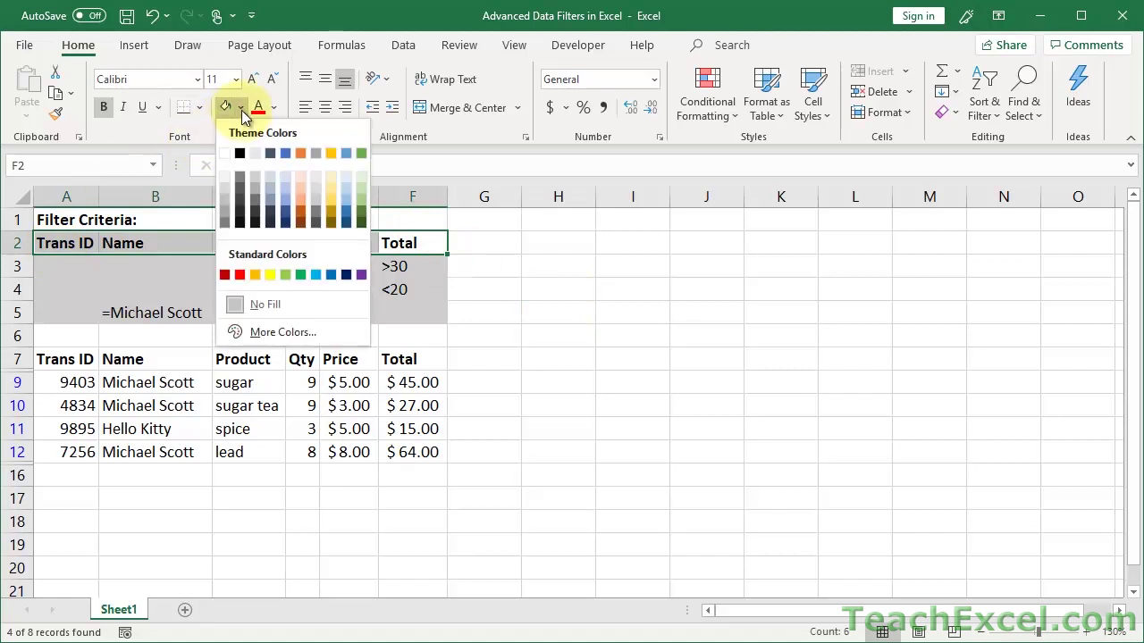
left_click(253, 189)
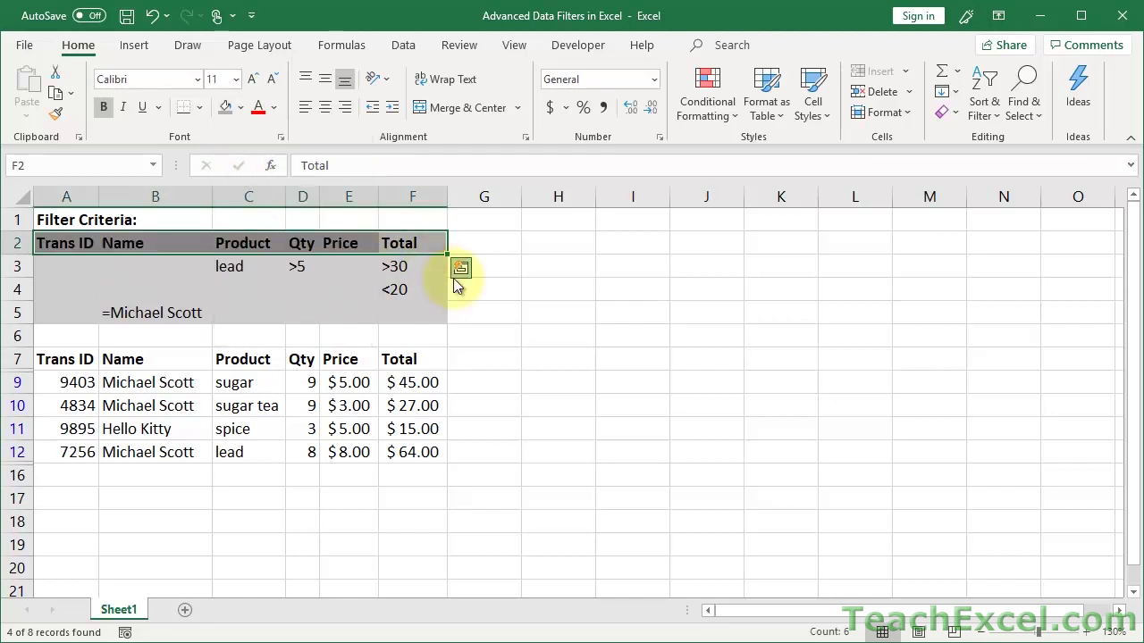
left_click(507, 269)
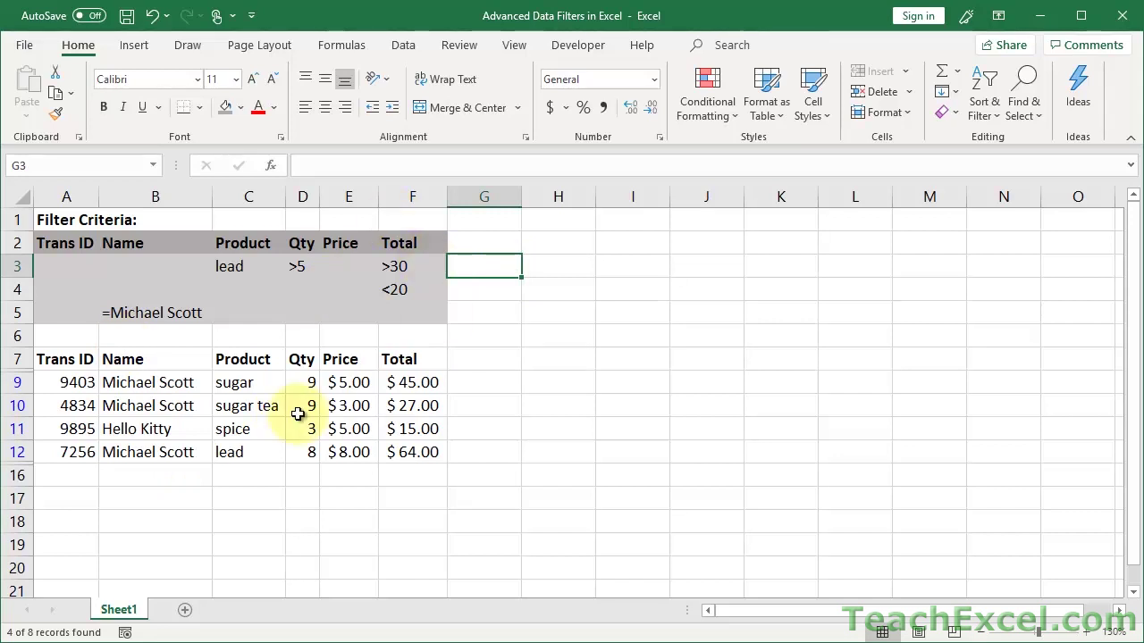
left_click(50, 219)
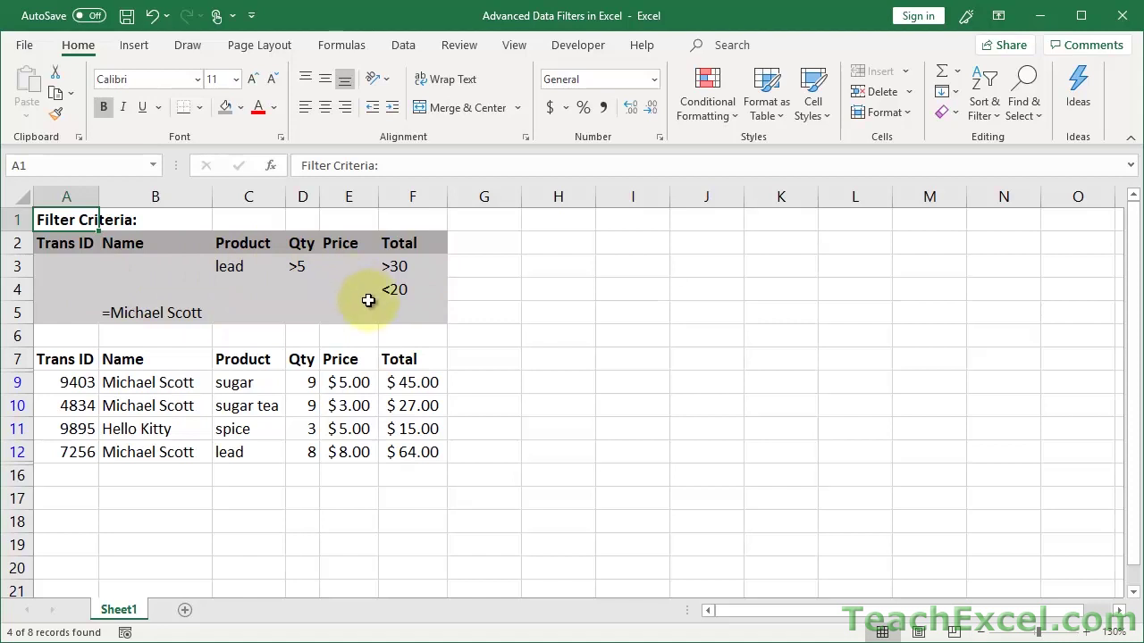
left_click_drag(91, 370, 422, 447)
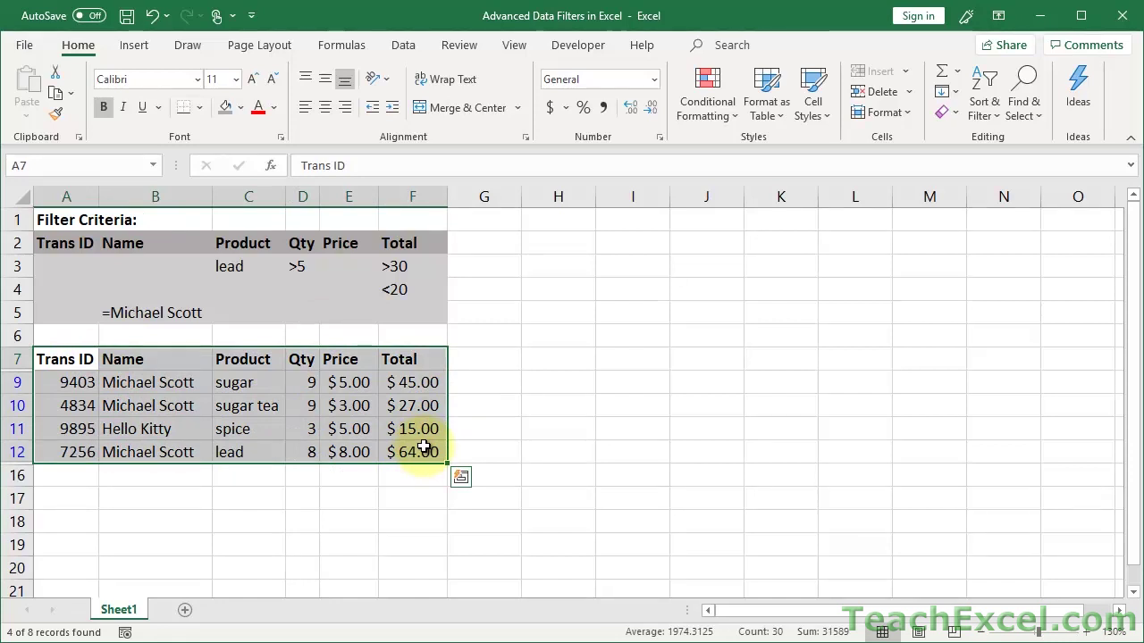
left_click(71, 243)
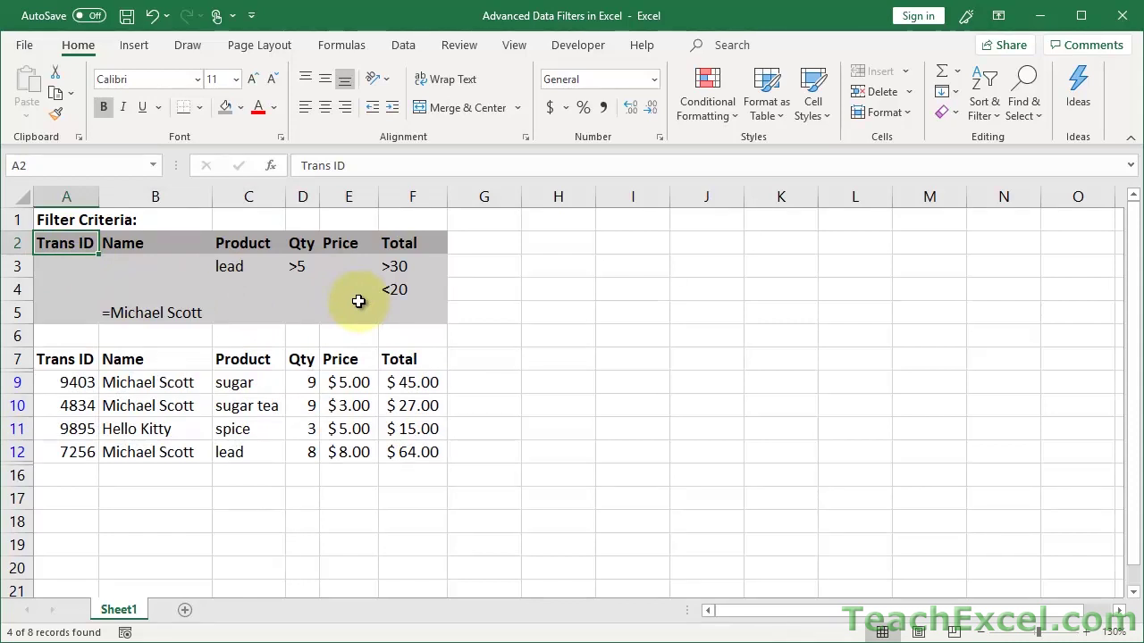
left_click(135, 311)
double_click(136, 311)
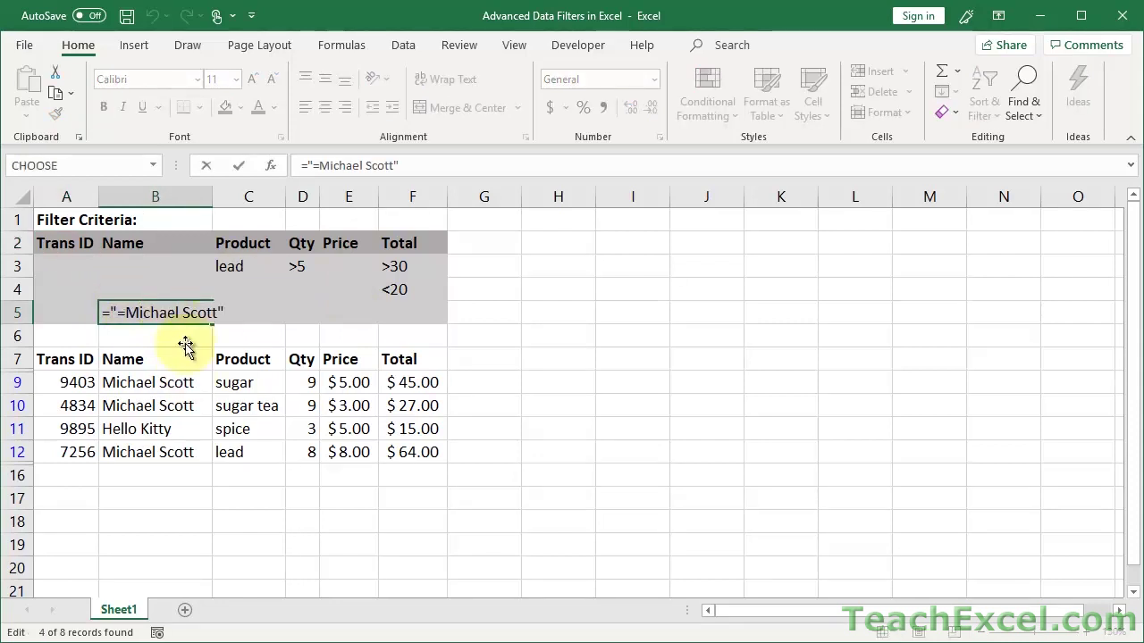